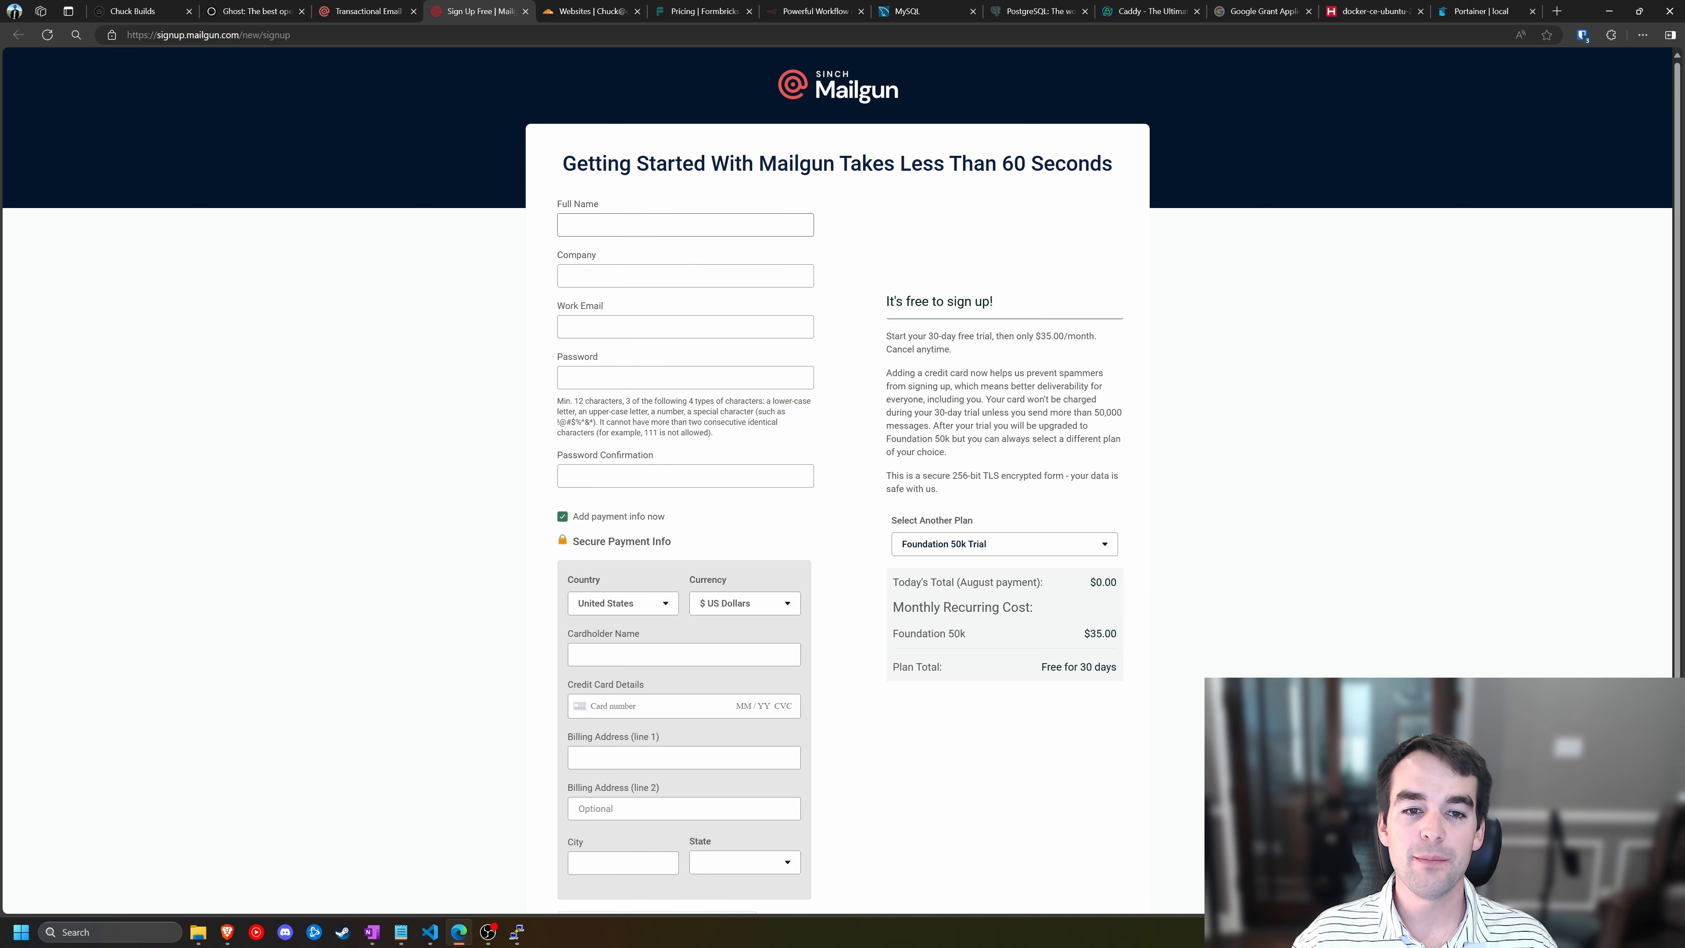
- Fill in the Mailgun sign-up form with the account holder's full name, the company Chuck Builds and the work email
{"action": "left_click", "coordinate": [759, 223]}
{"action": "type", "text": "Chuck Builds"}
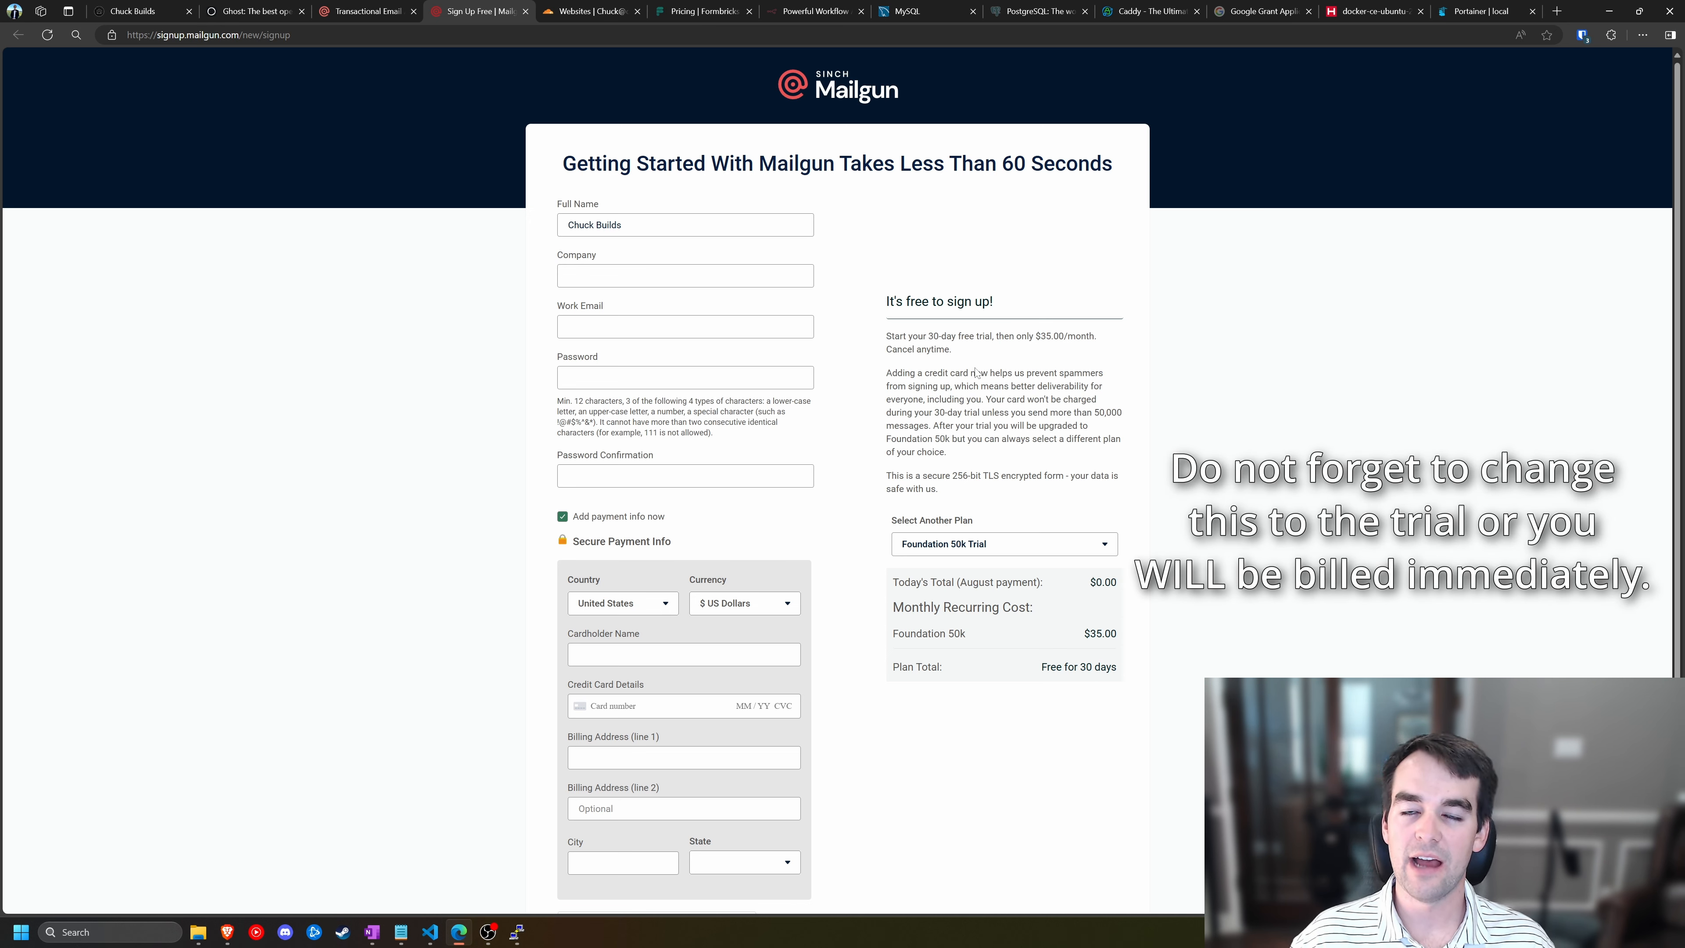
{"action": "left_click", "coordinate": [685, 275]}
{"action": "type", "text": "Chuck Builds"}
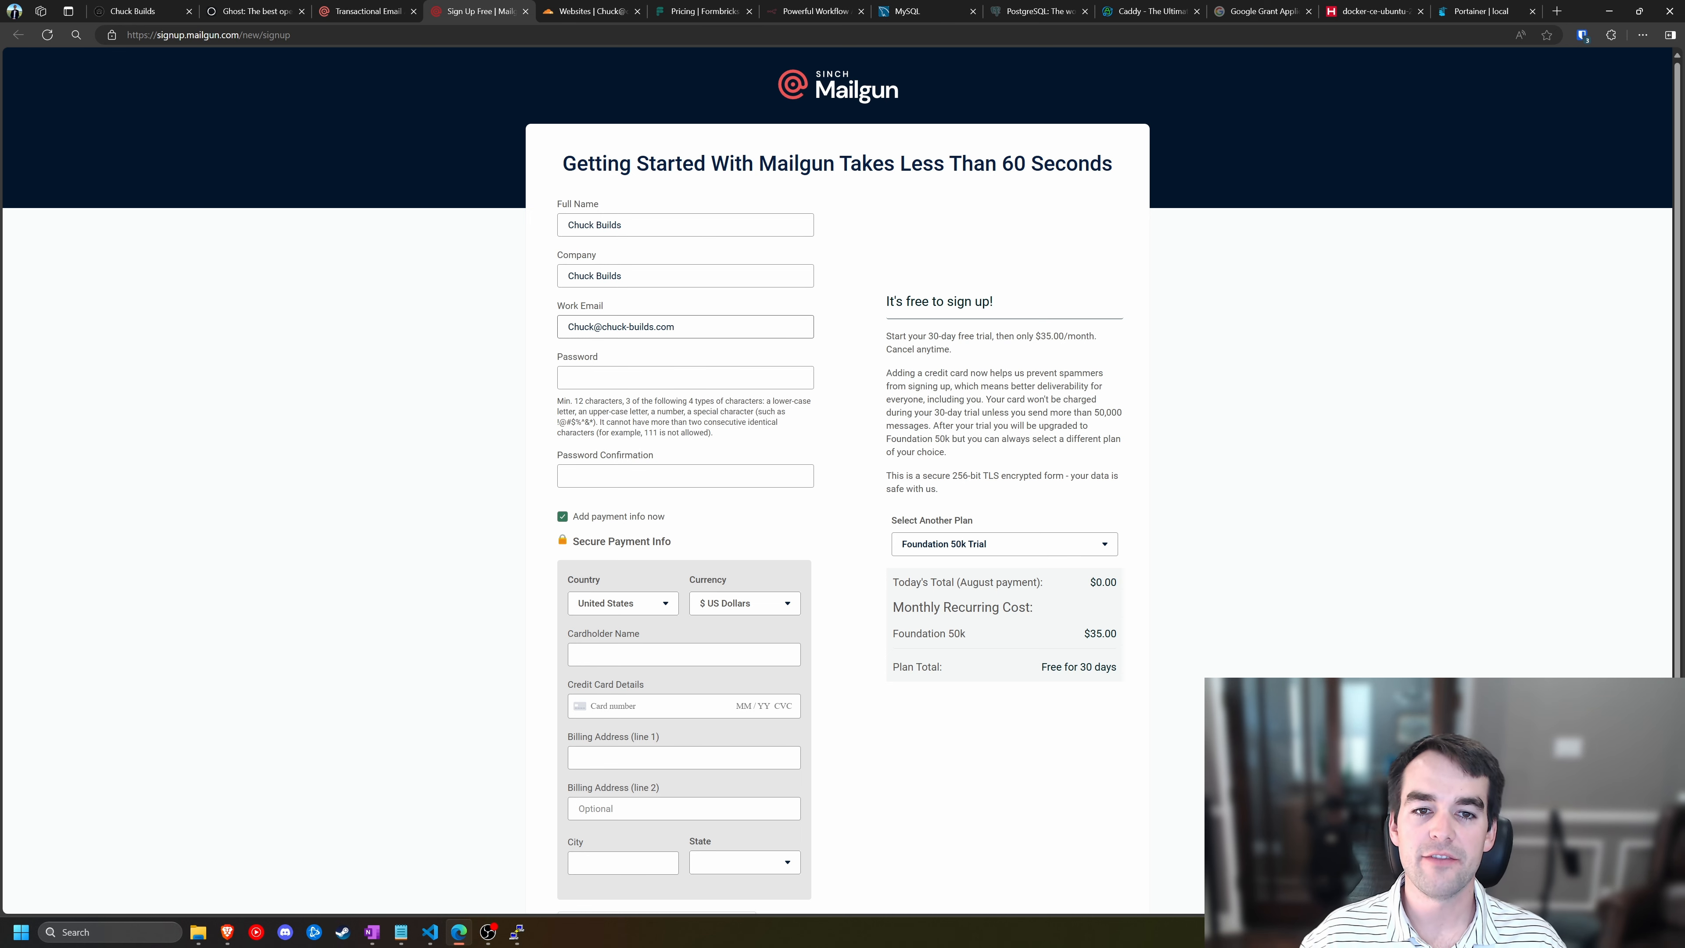
{"action": "left_click", "coordinate": [675, 326]}
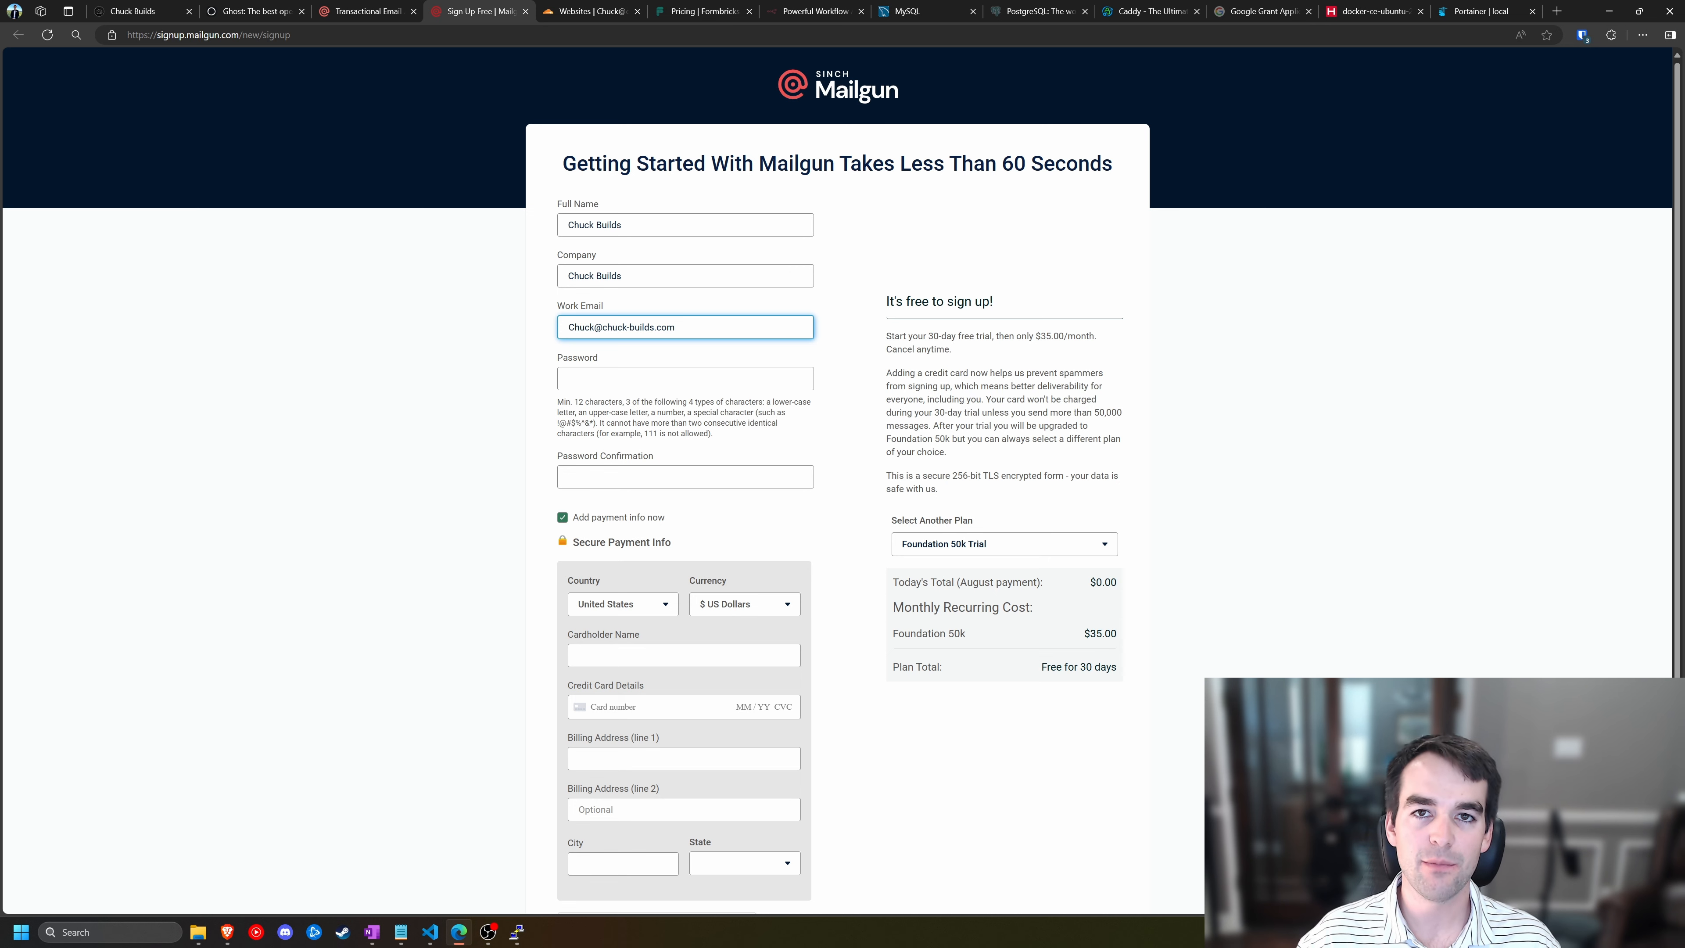
{"action": "left_click_drag", "start_coordinate": [675, 327], "coordinate": [515, 335]}
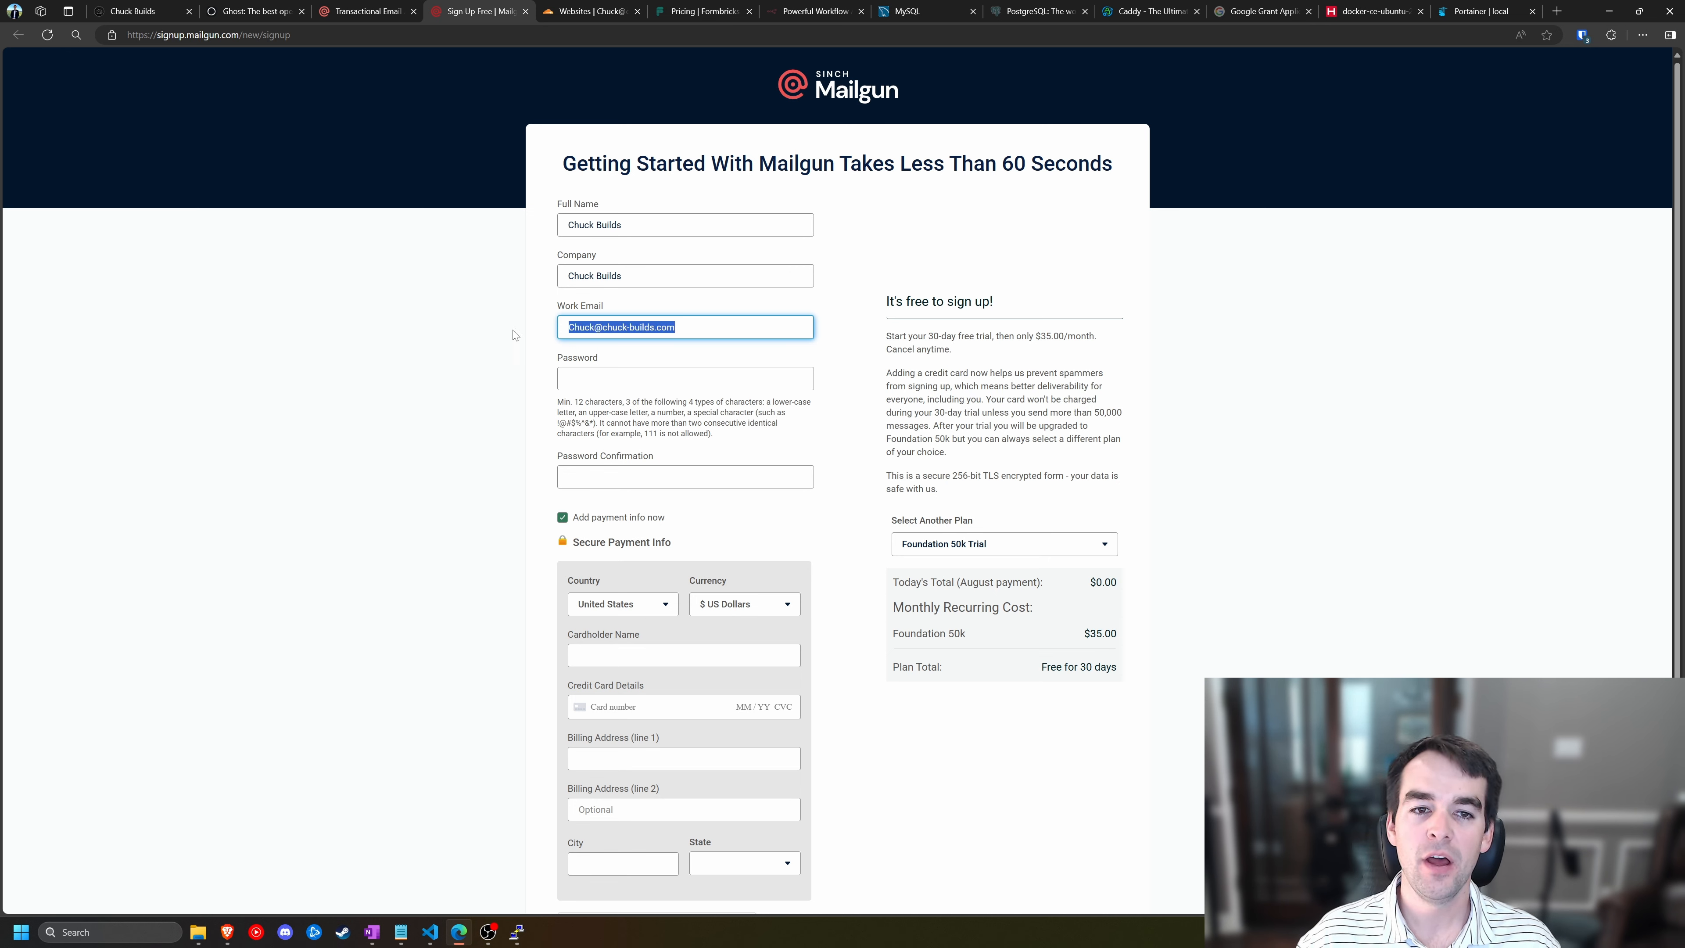
{"action": "left_click", "coordinate": [478, 338]}
{"action": "left_click_drag", "start_coordinate": [705, 320], "coordinate": [567, 321]}
{"action": "left_click", "coordinate": [878, 305]}
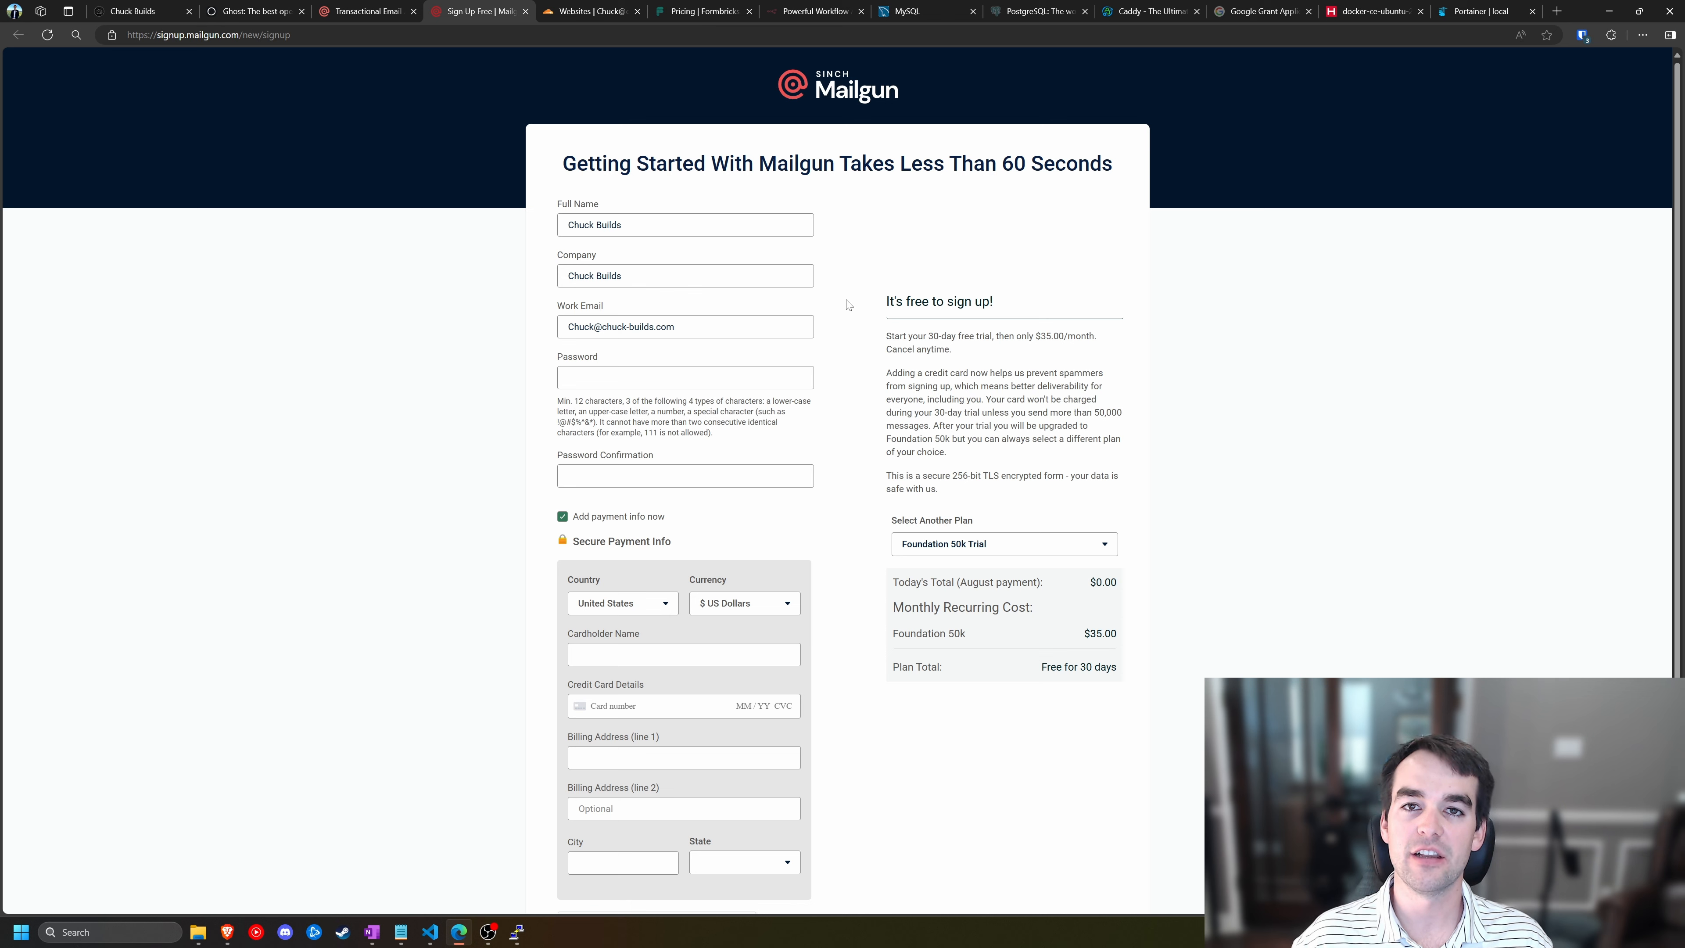
{"action": "left_click", "coordinate": [663, 378]}
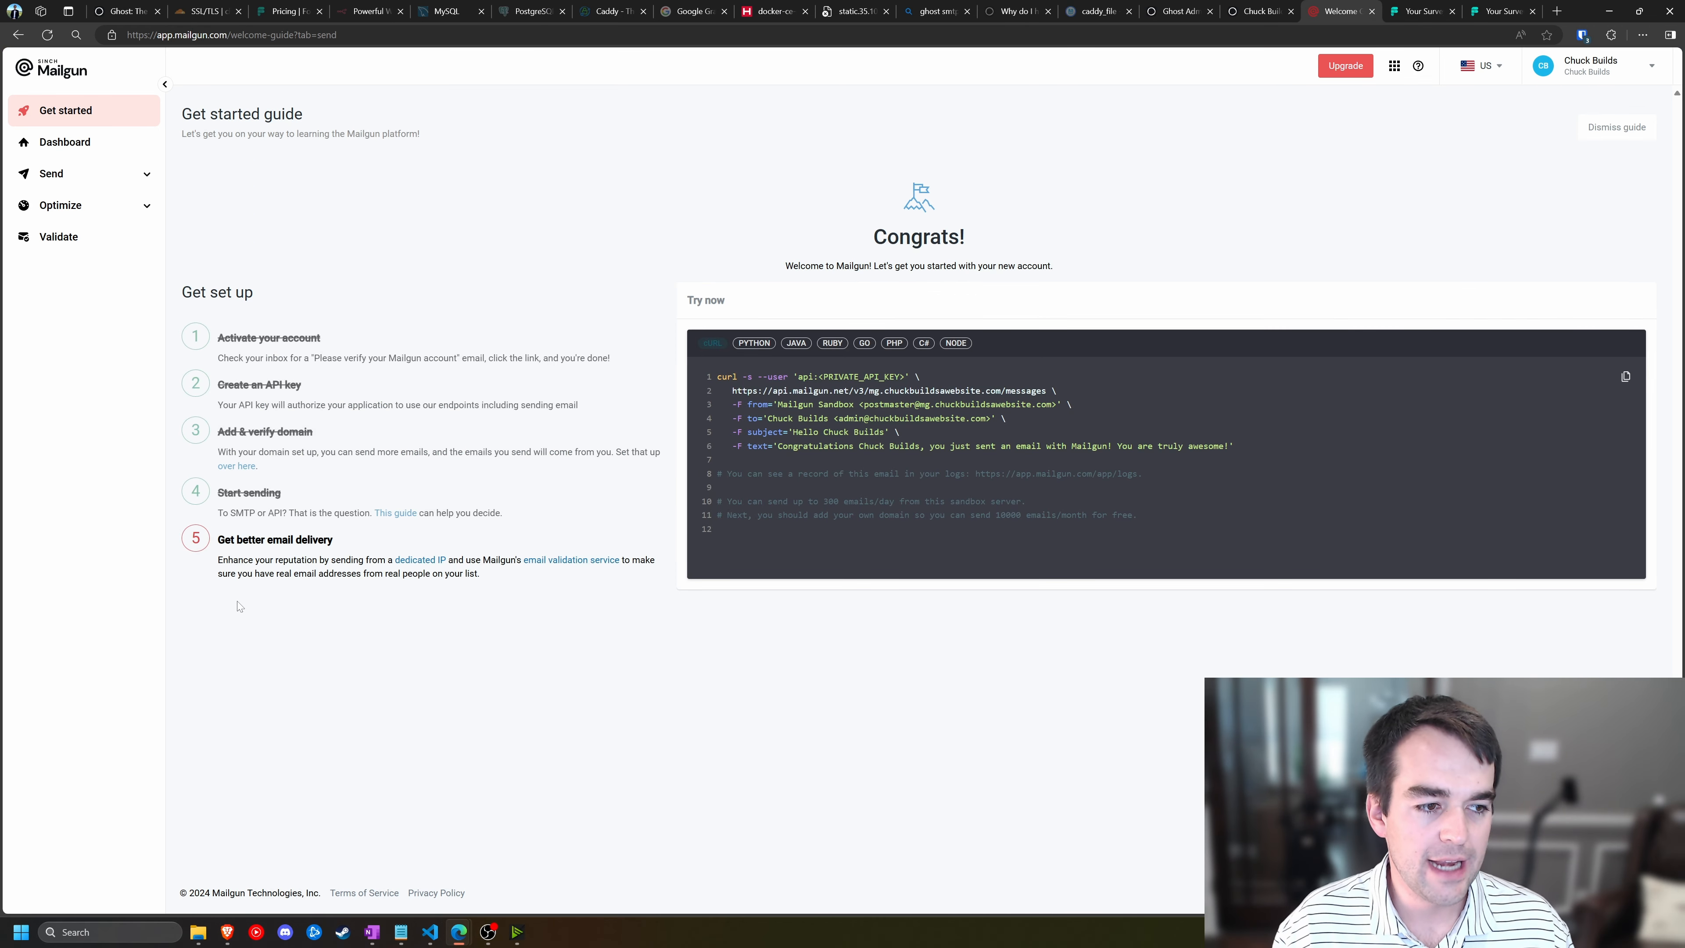
- Review the Flex (Pay as you Go) terms in the Mailgun Send plan's unsubscribe dialog under Billing, and dismiss it without unsubscribing
{"action": "left_click", "coordinate": [1590, 66]}
{"action": "left_click", "coordinate": [1585, 143]}
{"action": "left_click", "coordinate": [1054, 194]}
{"action": "left_click", "coordinate": [1052, 213]}
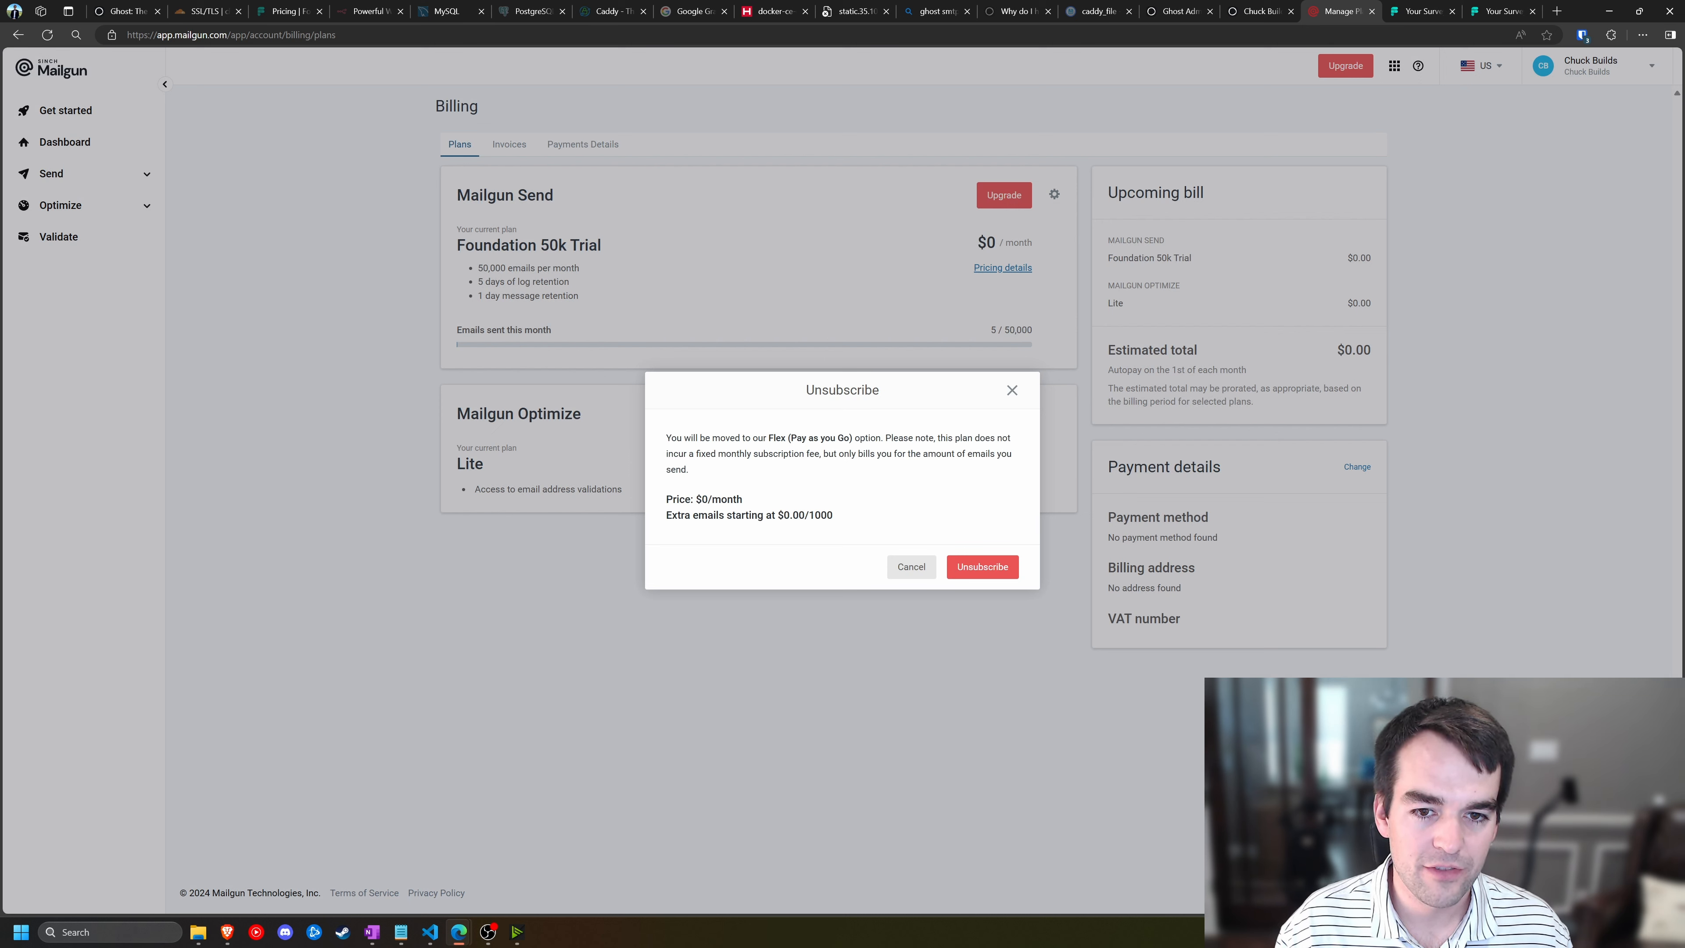
{"action": "left_click_drag", "start_coordinate": [768, 438], "coordinate": [849, 438]}
{"action": "left_click", "coordinate": [822, 515]}
{"action": "left_click_drag", "start_coordinate": [778, 516], "coordinate": [840, 516]}
{"action": "left_click", "coordinate": [917, 516]}
{"action": "left_click", "coordinate": [911, 567]}
- Open the dashboard and check the Mailgun plan listed in the plan details
{"action": "left_click", "coordinate": [65, 142]}
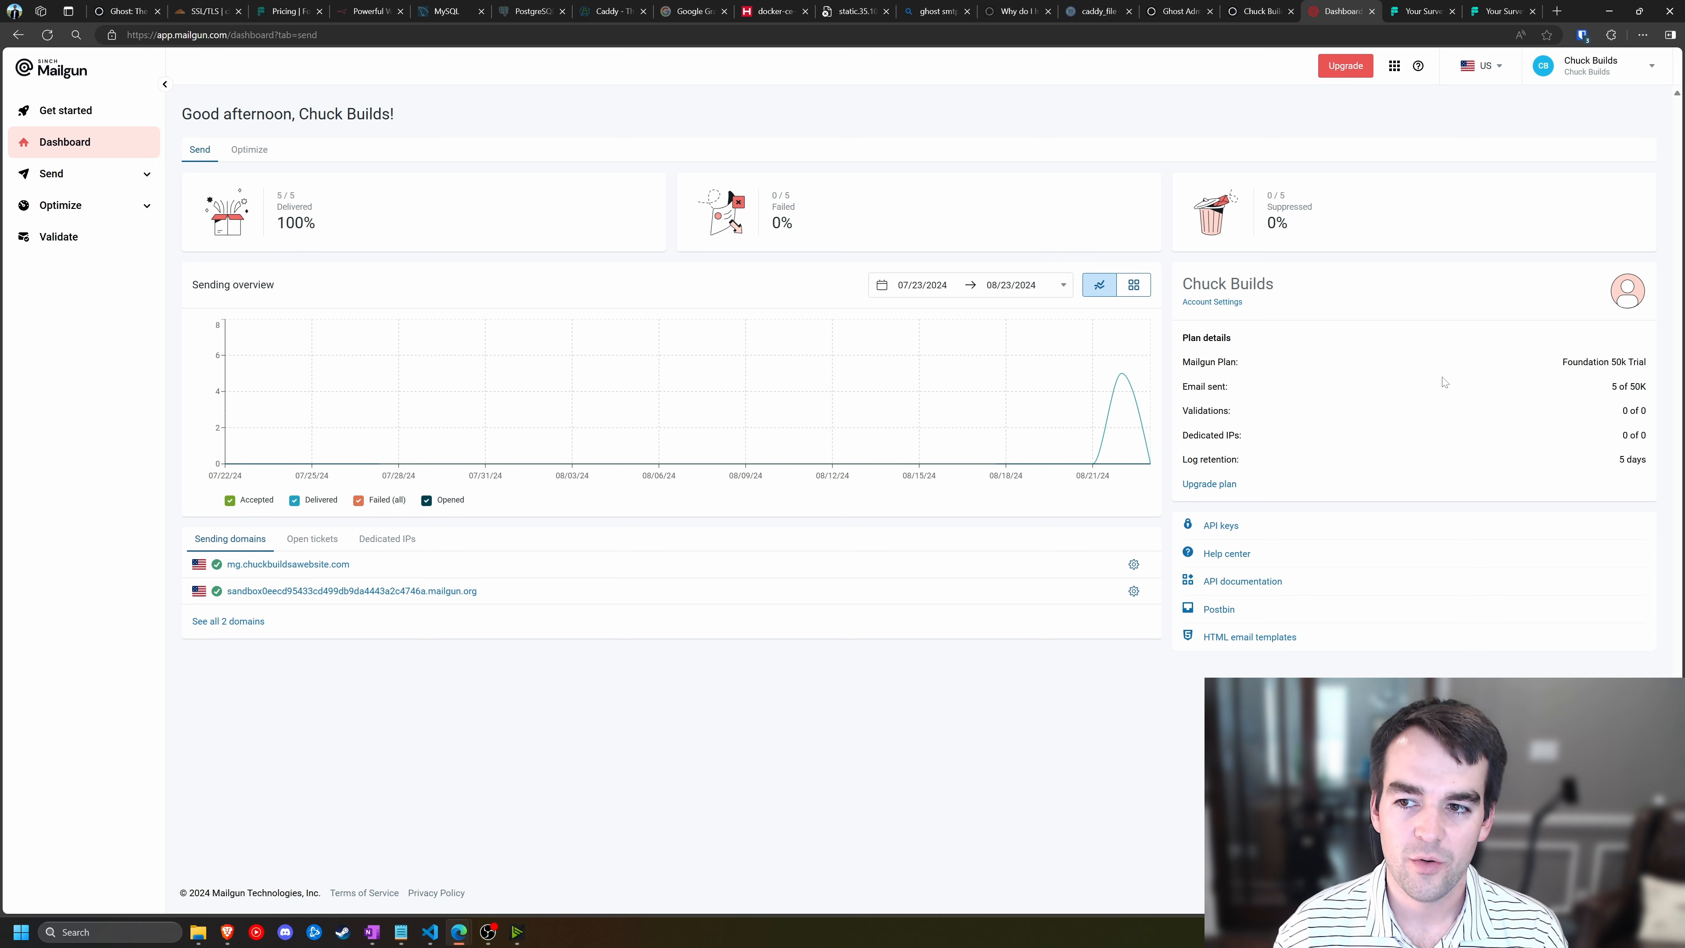
{"action": "left_click_drag", "start_coordinate": [1560, 362], "coordinate": [1645, 369]}
{"action": "left_click", "coordinate": [1595, 375]}
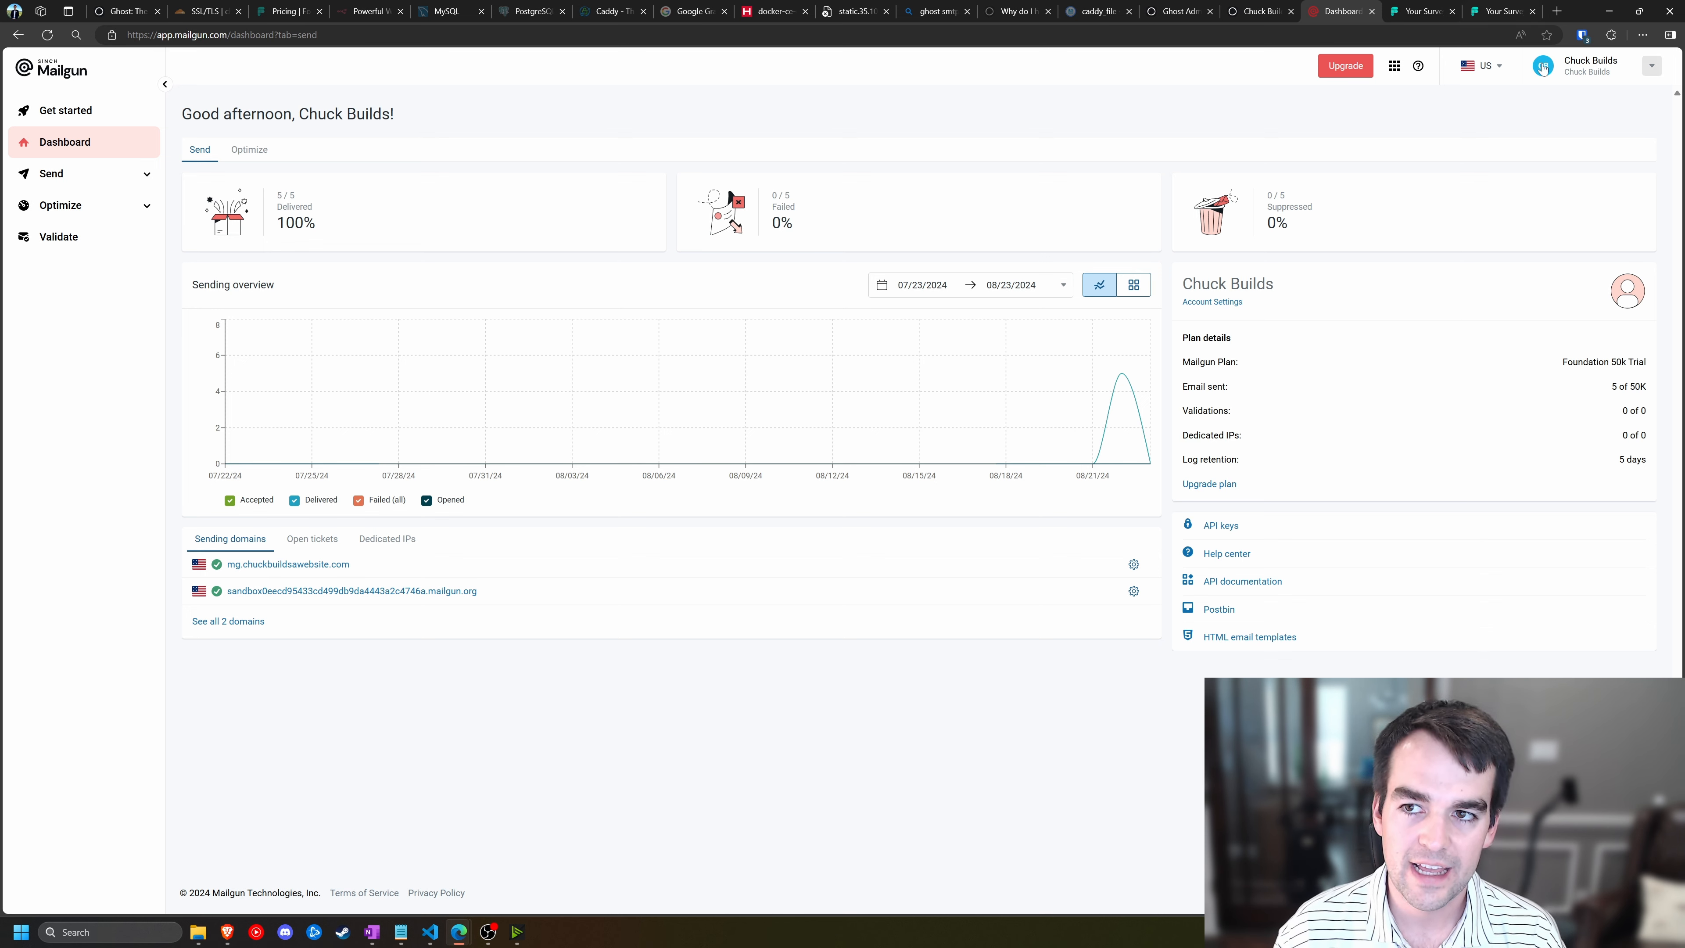
- Open the account's billing plans page and look over the Optimize features
{"action": "left_click", "coordinate": [1651, 65]}
{"action": "left_click", "coordinate": [1525, 210]}
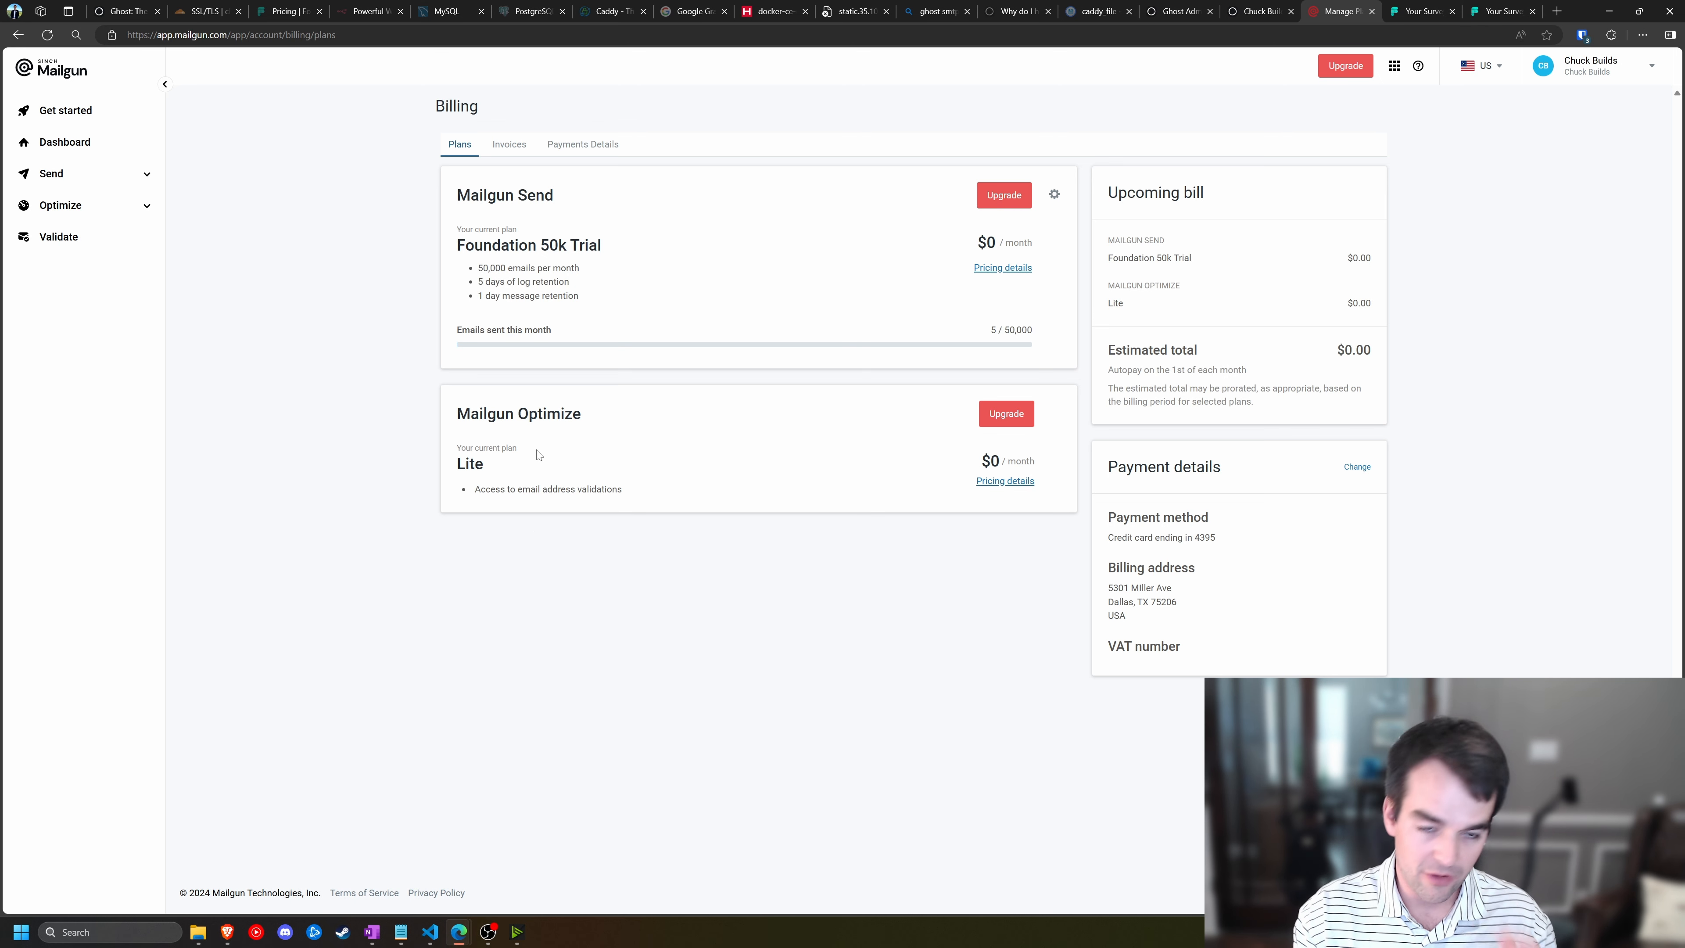
{"action": "left_click", "coordinate": [148, 205]}
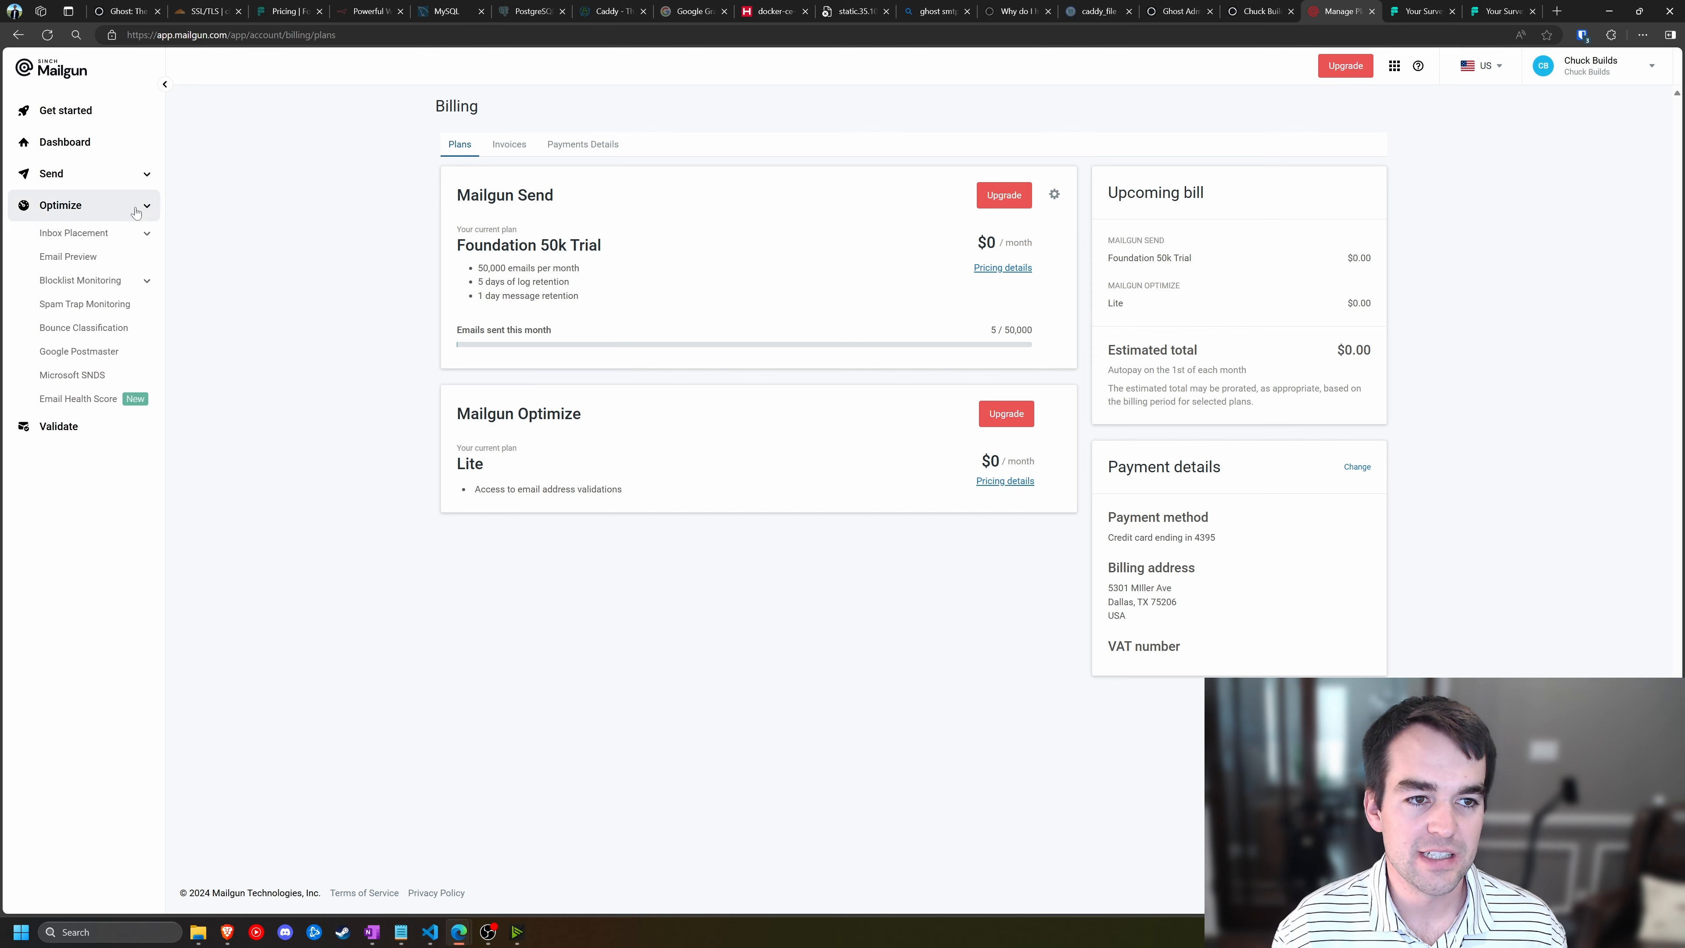
{"action": "left_click", "coordinate": [149, 206]}
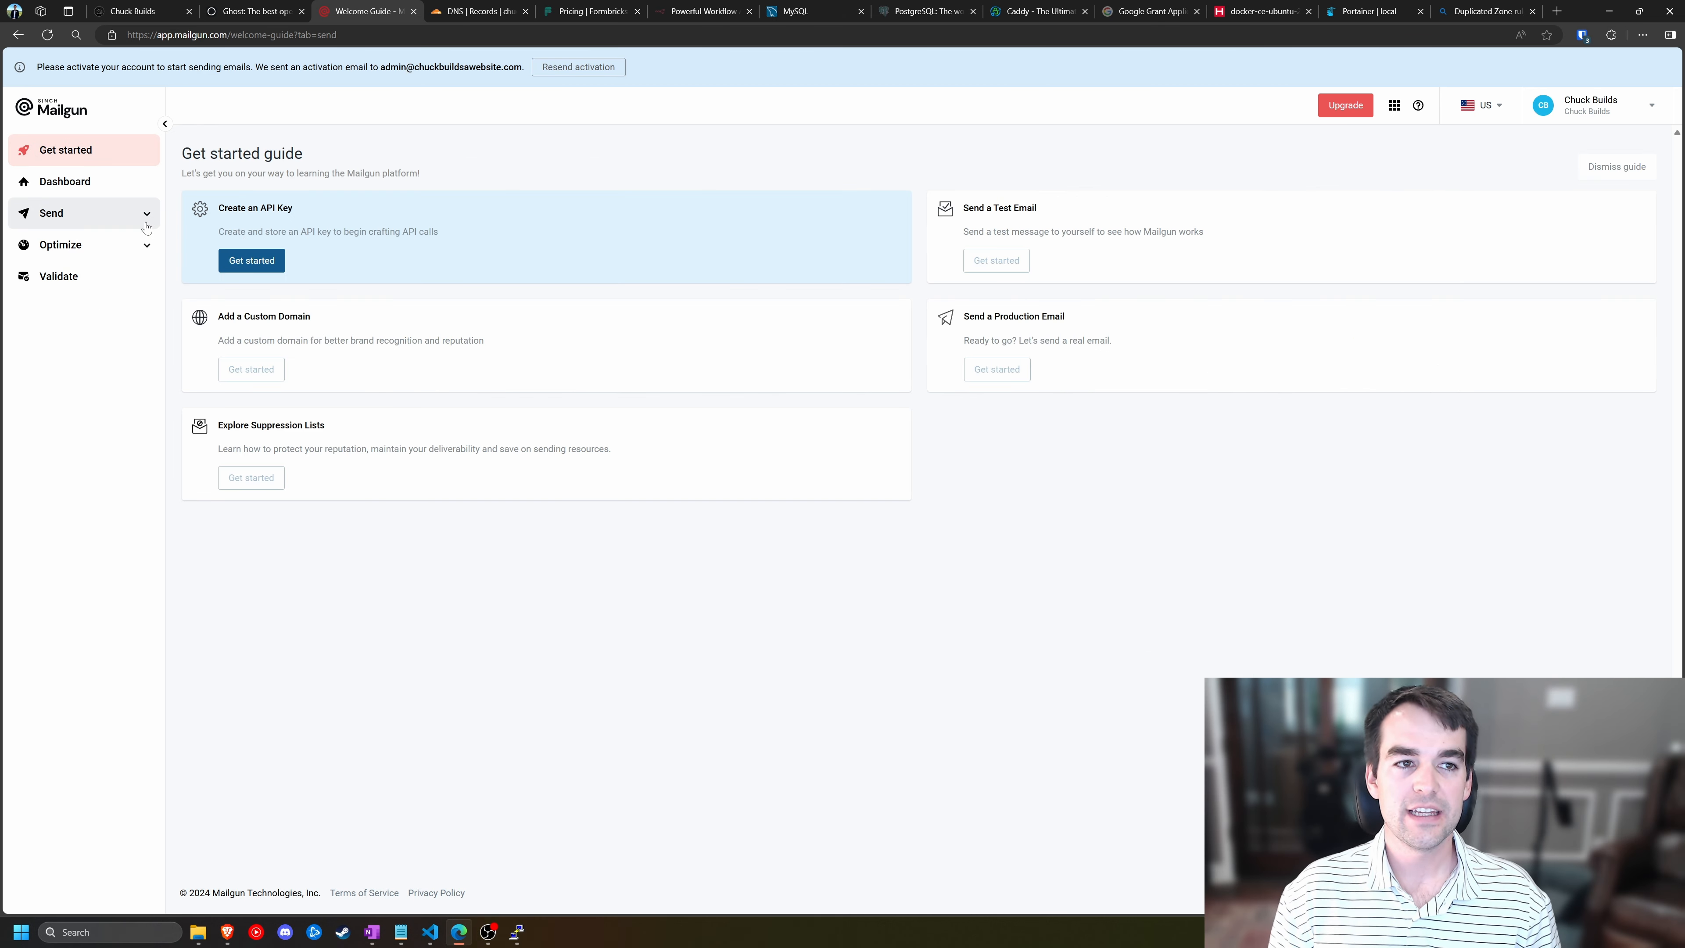
- Add the custom sending domain mg.chuckbuildsawebsite.com in the US region with a shared IP
{"action": "left_click", "coordinate": [252, 370]}
{"action": "left_click", "coordinate": [671, 240]}
{"action": "type", "text": "mg.chuc"}
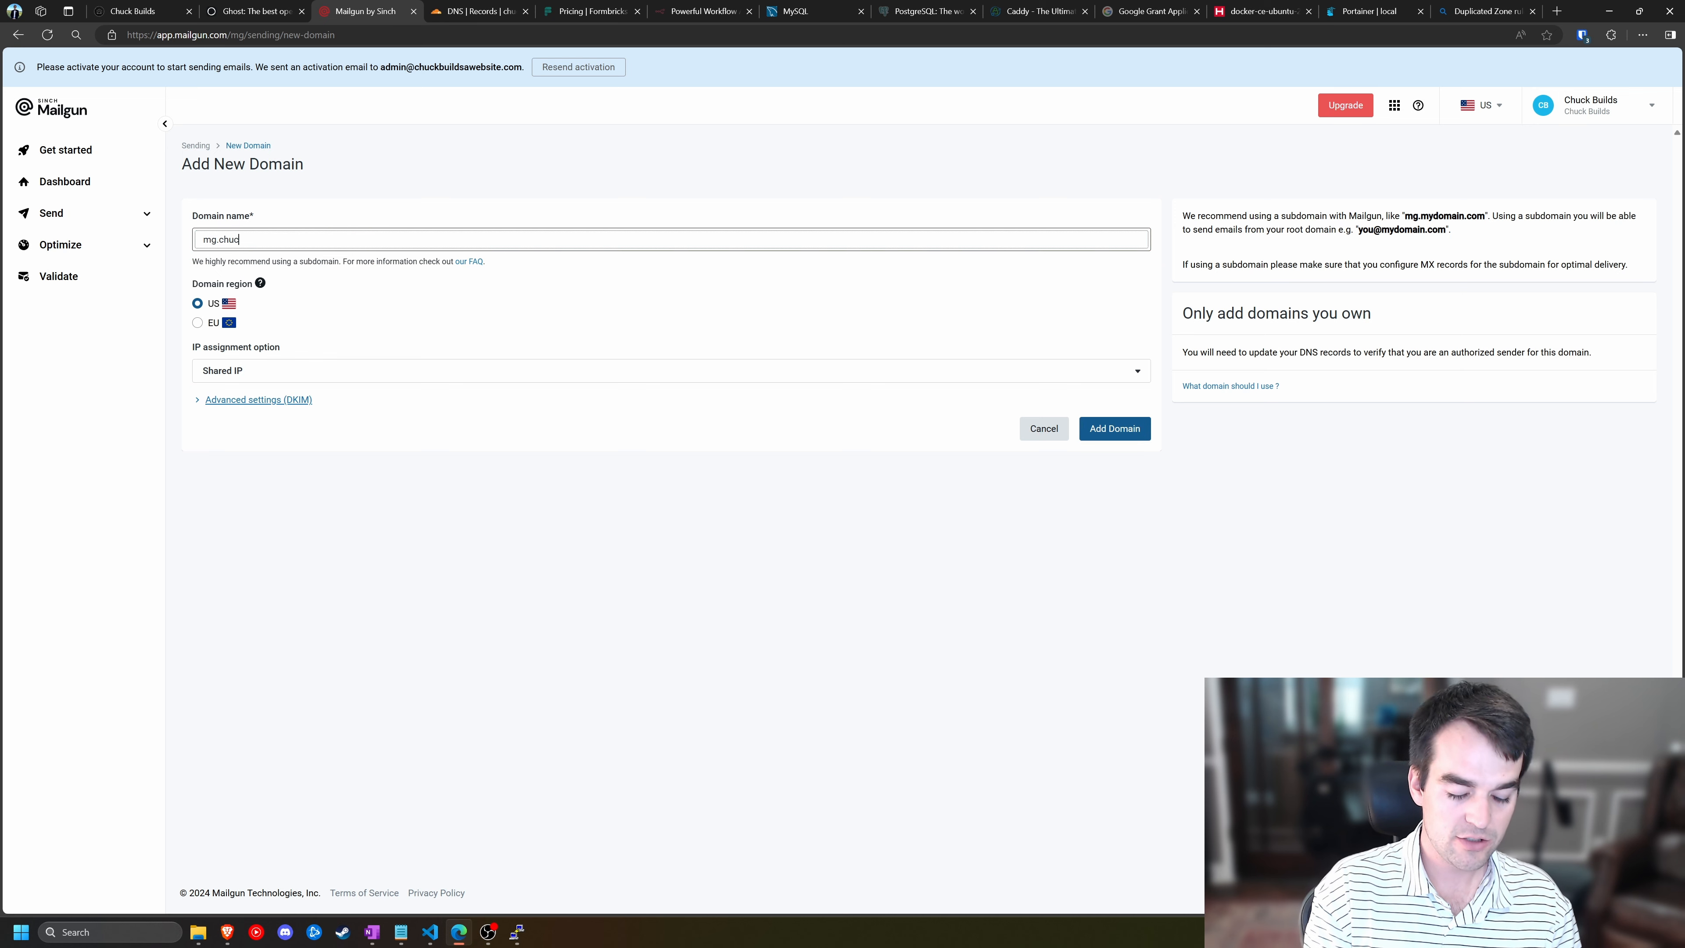
{"action": "type", "text": "kbuildsawebsite.com"}
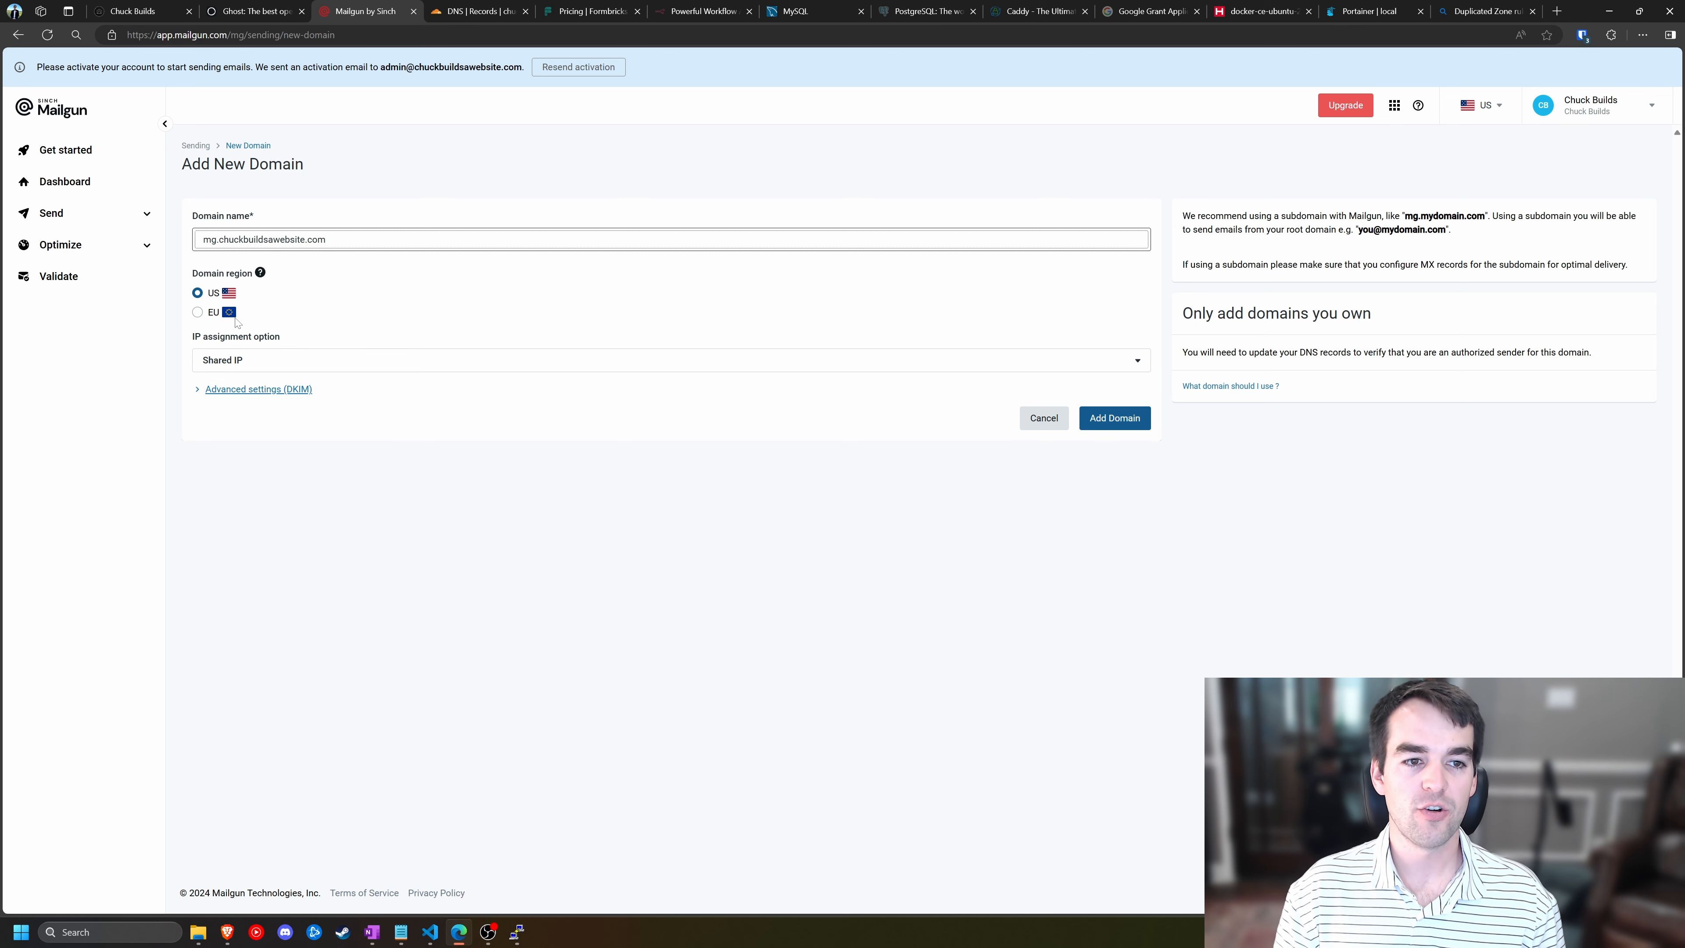
{"action": "left_click", "coordinate": [256, 361]}
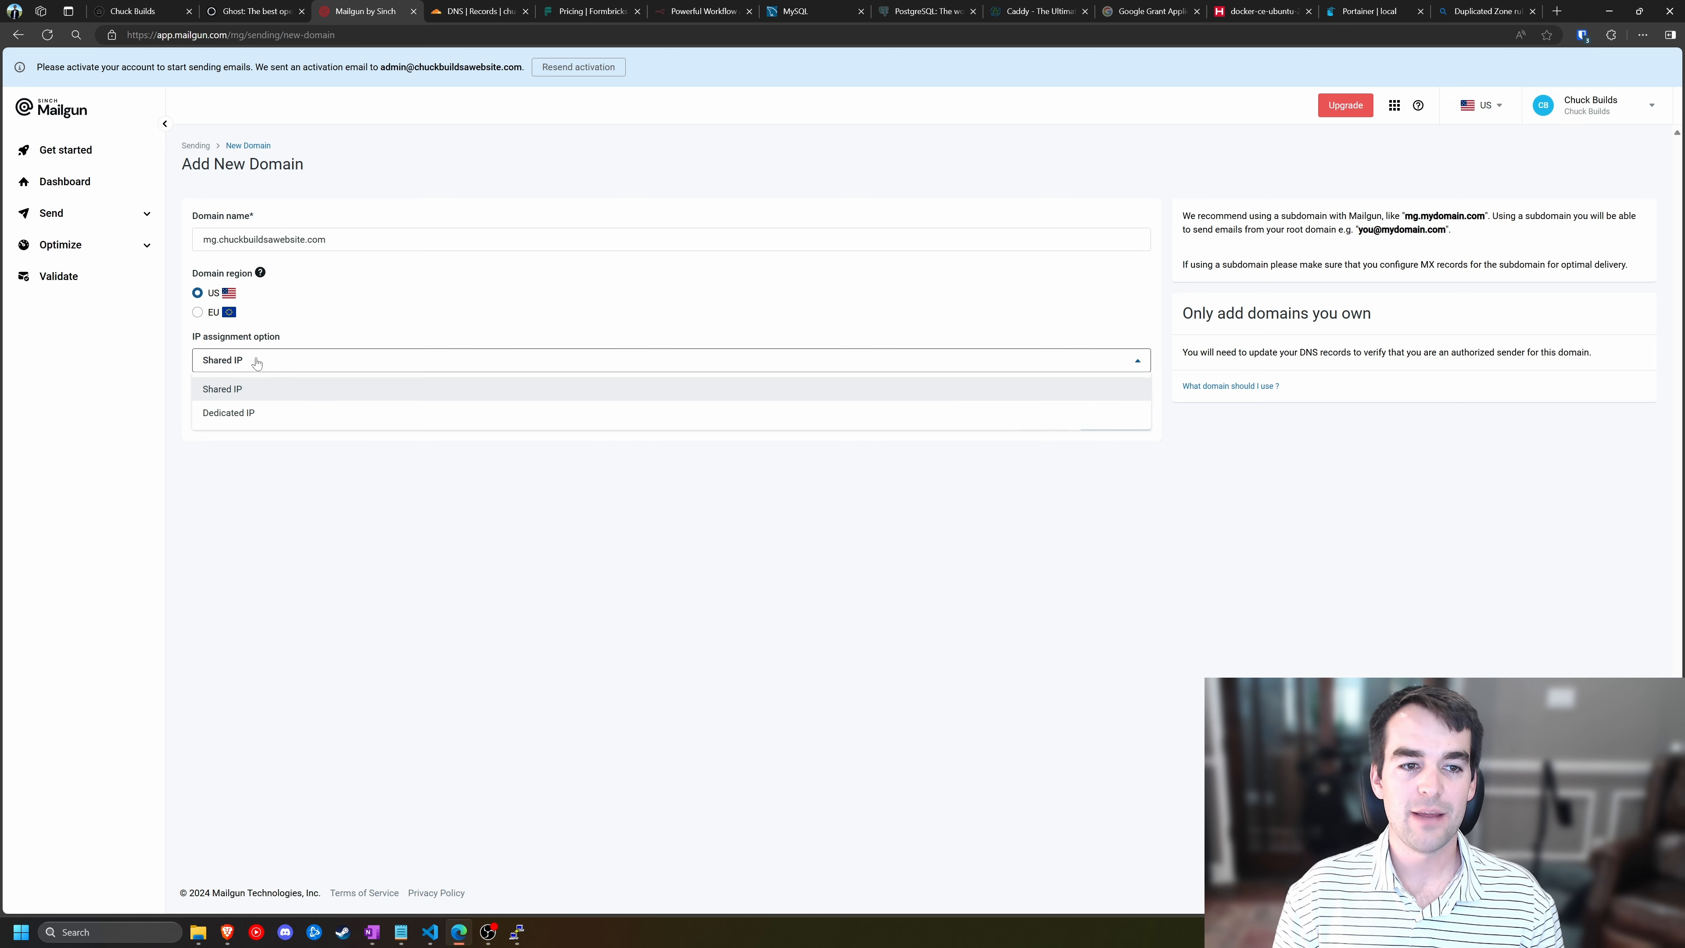
{"action": "left_click", "coordinate": [257, 362]}
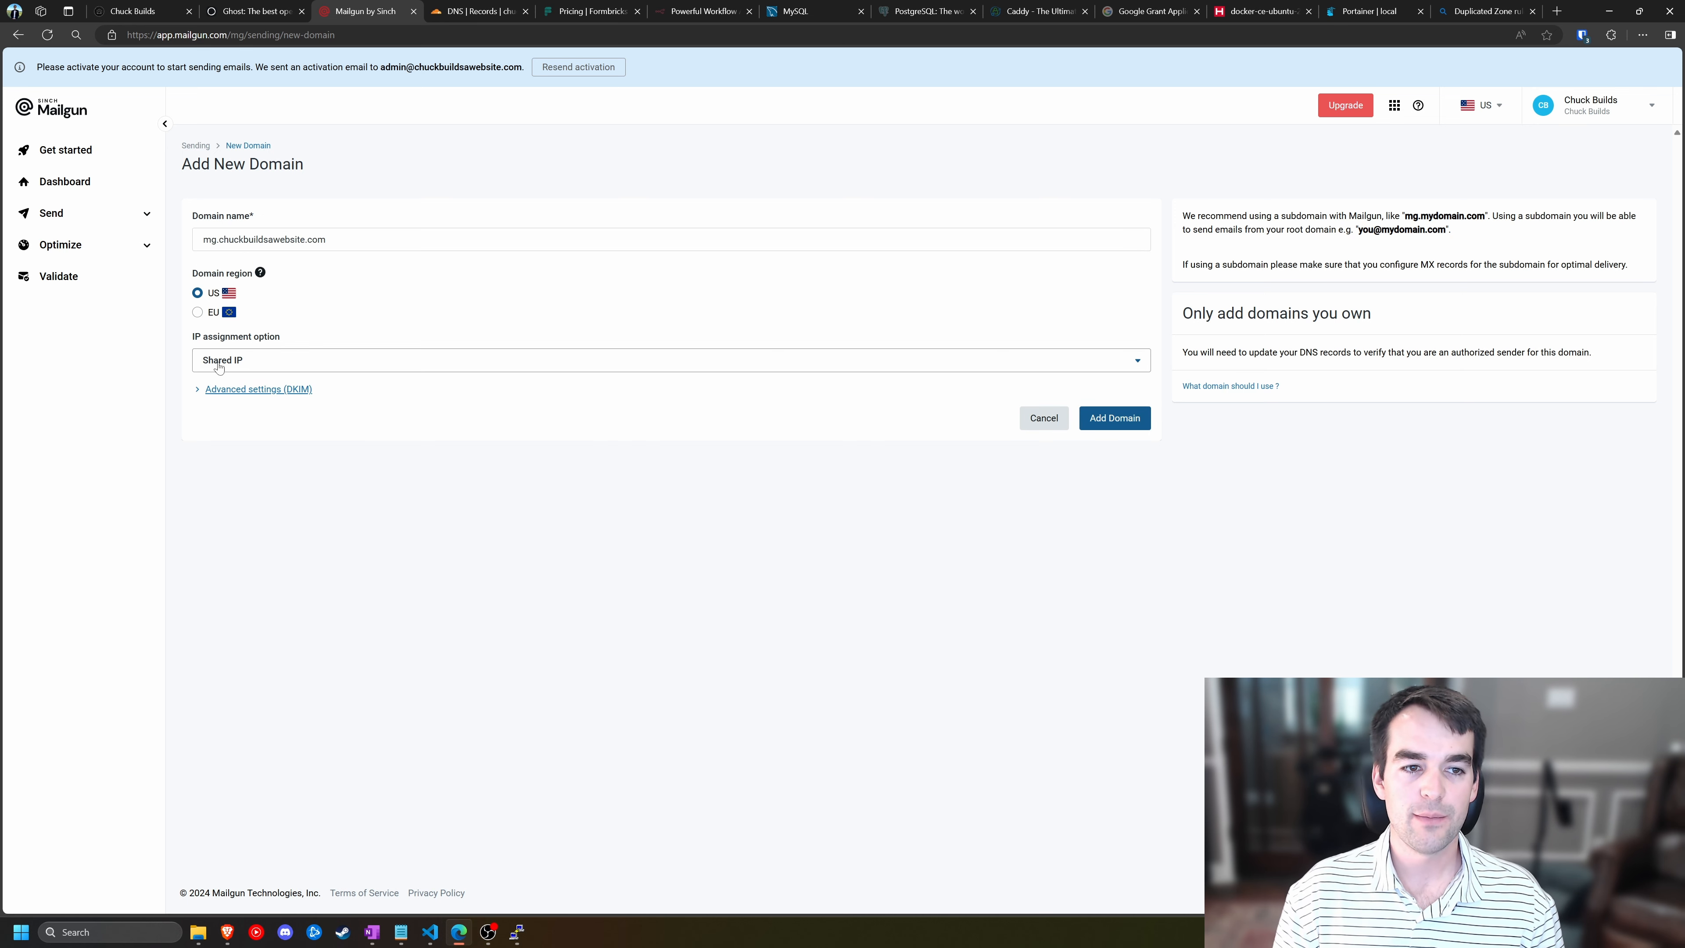
{"action": "left_click", "coordinate": [1133, 417]}
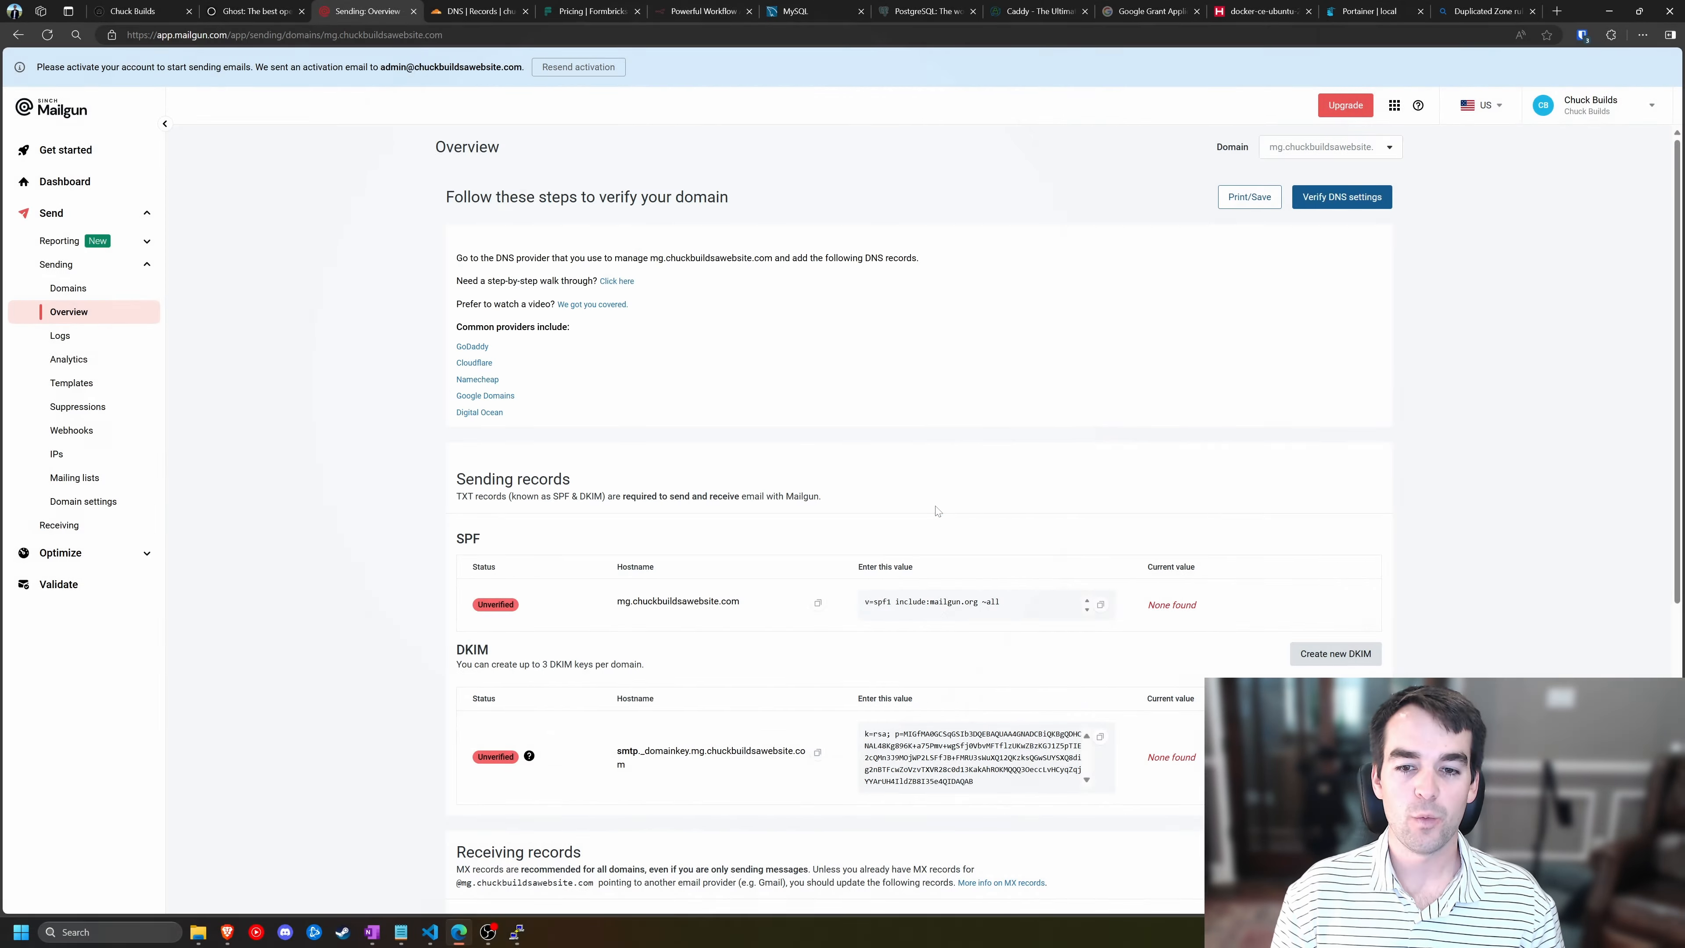
- Arrange Mailgun's domain verification records and the Cloudflare DNS page side by side, and locate the TXT sending records
{"action": "left_click_drag", "start_coordinate": [368, 12], "coordinate": [1, 464]}
{"action": "left_click_drag", "start_coordinate": [1585, 12], "coordinate": [1682, 464]}
{"action": "scroll", "coordinate": [494, 505], "scroll_direction": "down", "scroll_amount": 3}
{"action": "left_click_drag", "start_coordinate": [199, 304], "coordinate": [250, 304]}
- Fill in a new Cloudflare TXT record named mg.chuckbuildsawebsite.com with Mailgun's SPF value v=spf1 include:mailgun.org ~all
{"action": "left_click", "coordinate": [1574, 477]}
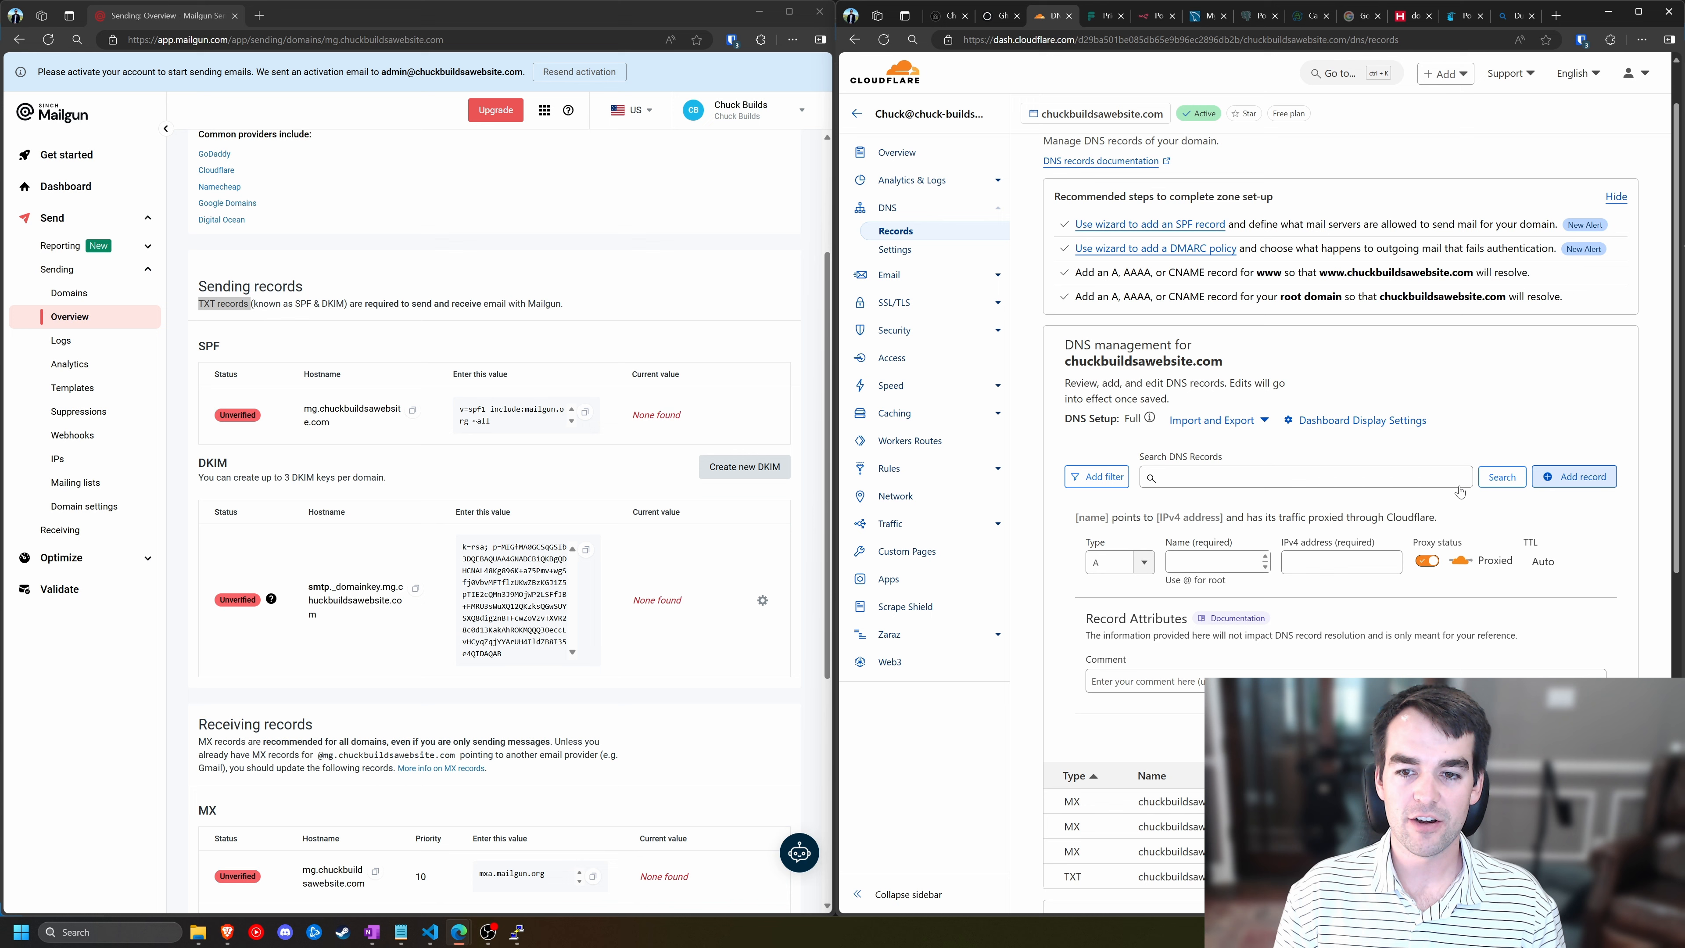
{"action": "left_click", "coordinate": [1143, 562]}
{"action": "scroll", "coordinate": [1135, 632], "scroll_direction": "down", "scroll_amount": 1}
{"action": "scroll", "coordinate": [1135, 632], "scroll_direction": "down", "scroll_amount": 4}
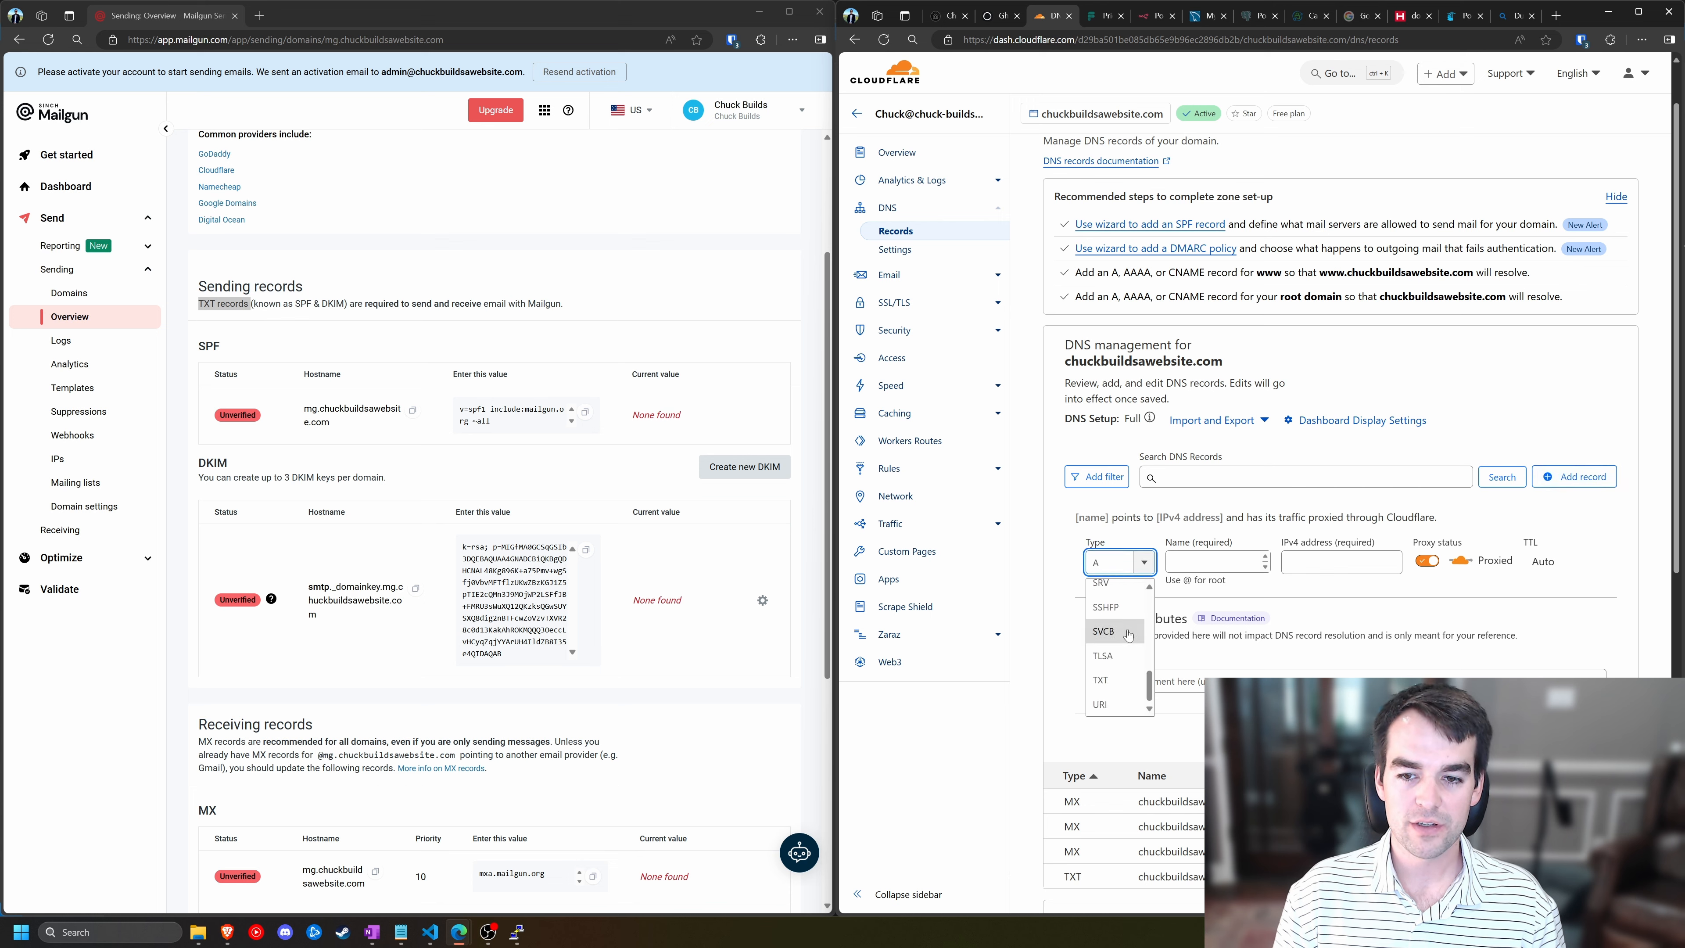
{"action": "left_click", "coordinate": [1126, 680]}
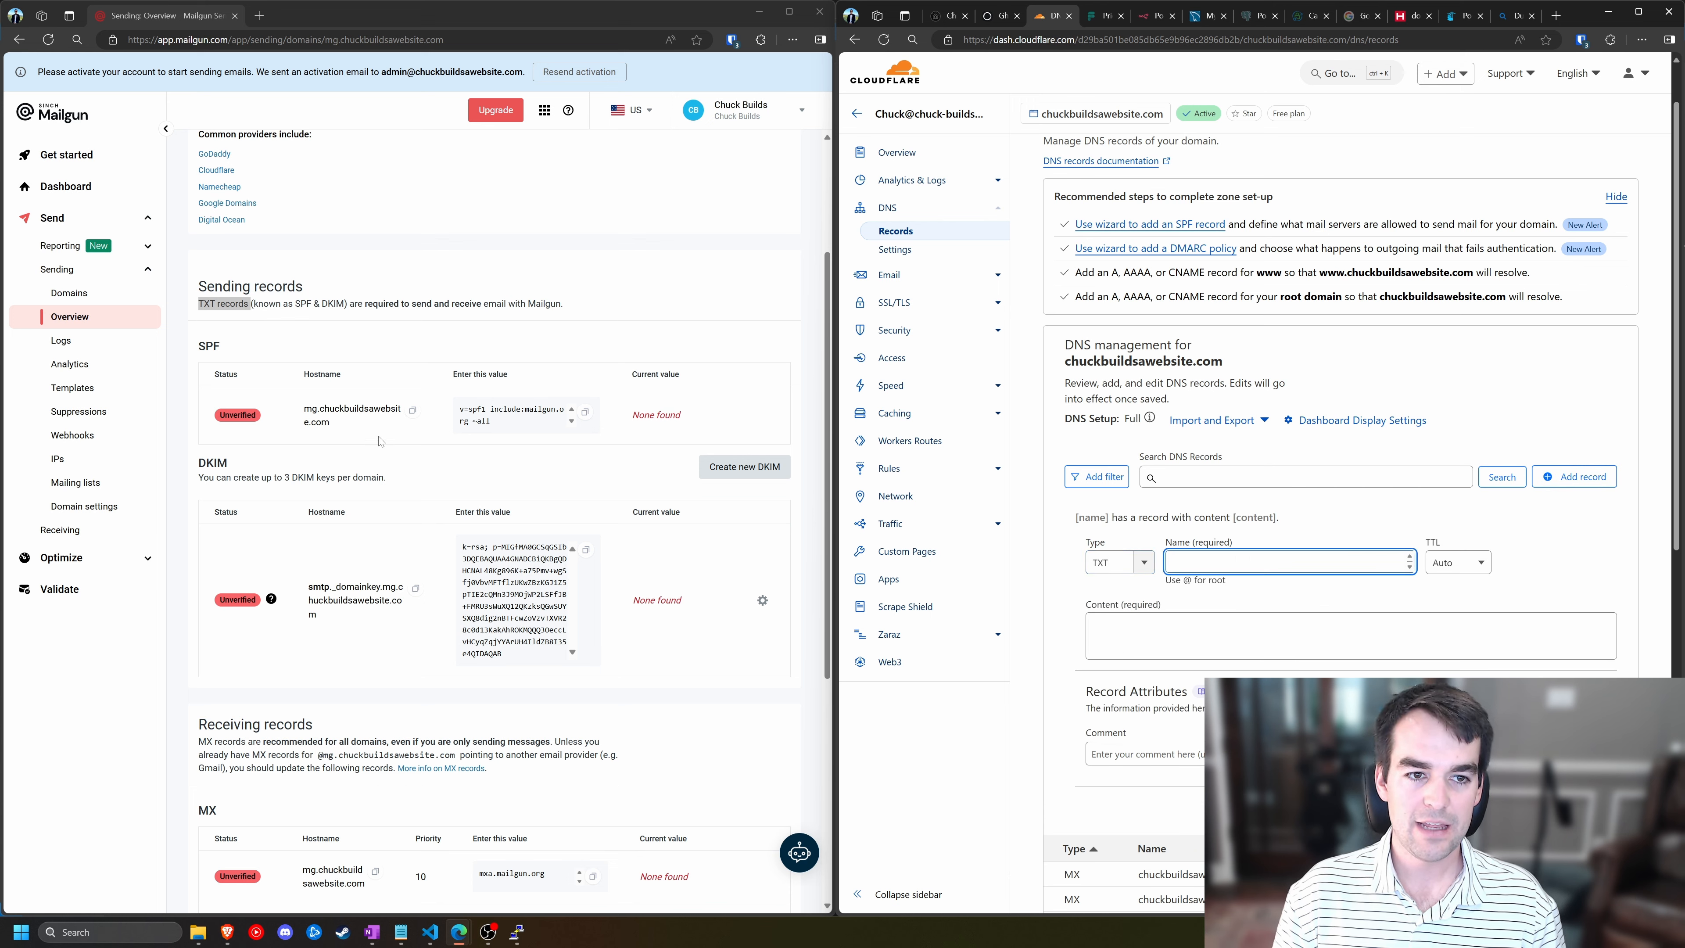
{"action": "left_click", "coordinate": [412, 410]}
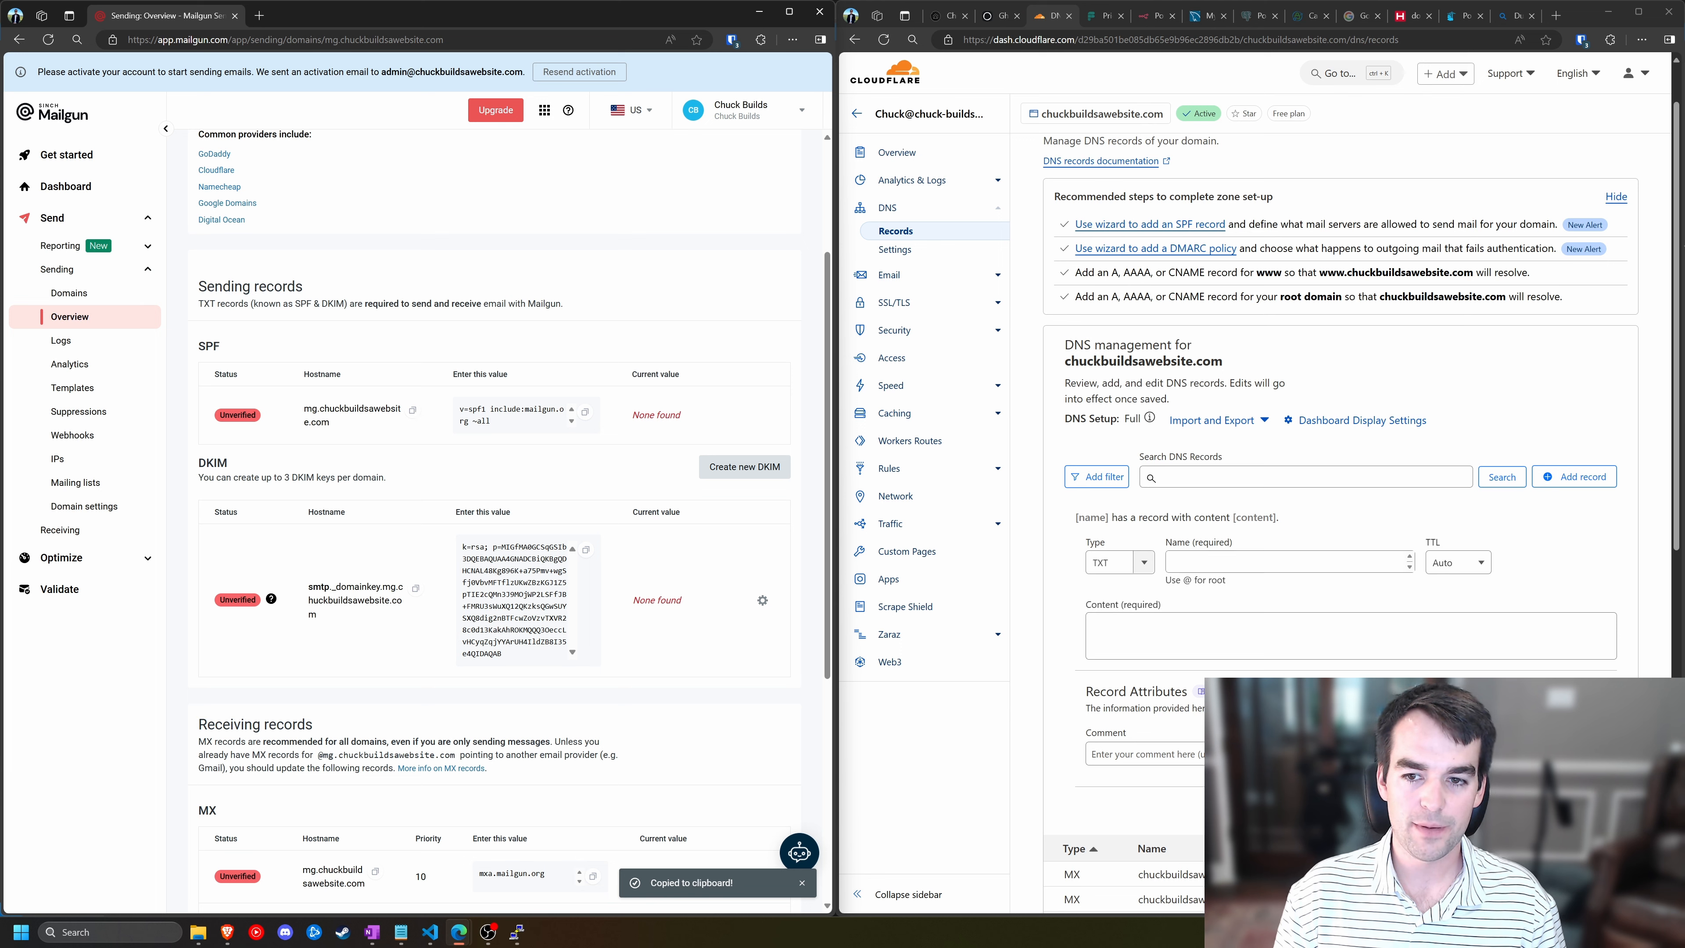
{"action": "left_click", "coordinate": [1287, 562]}
{"action": "key", "text": "ctrl+v"}
{"action": "left_click", "coordinate": [585, 413]}
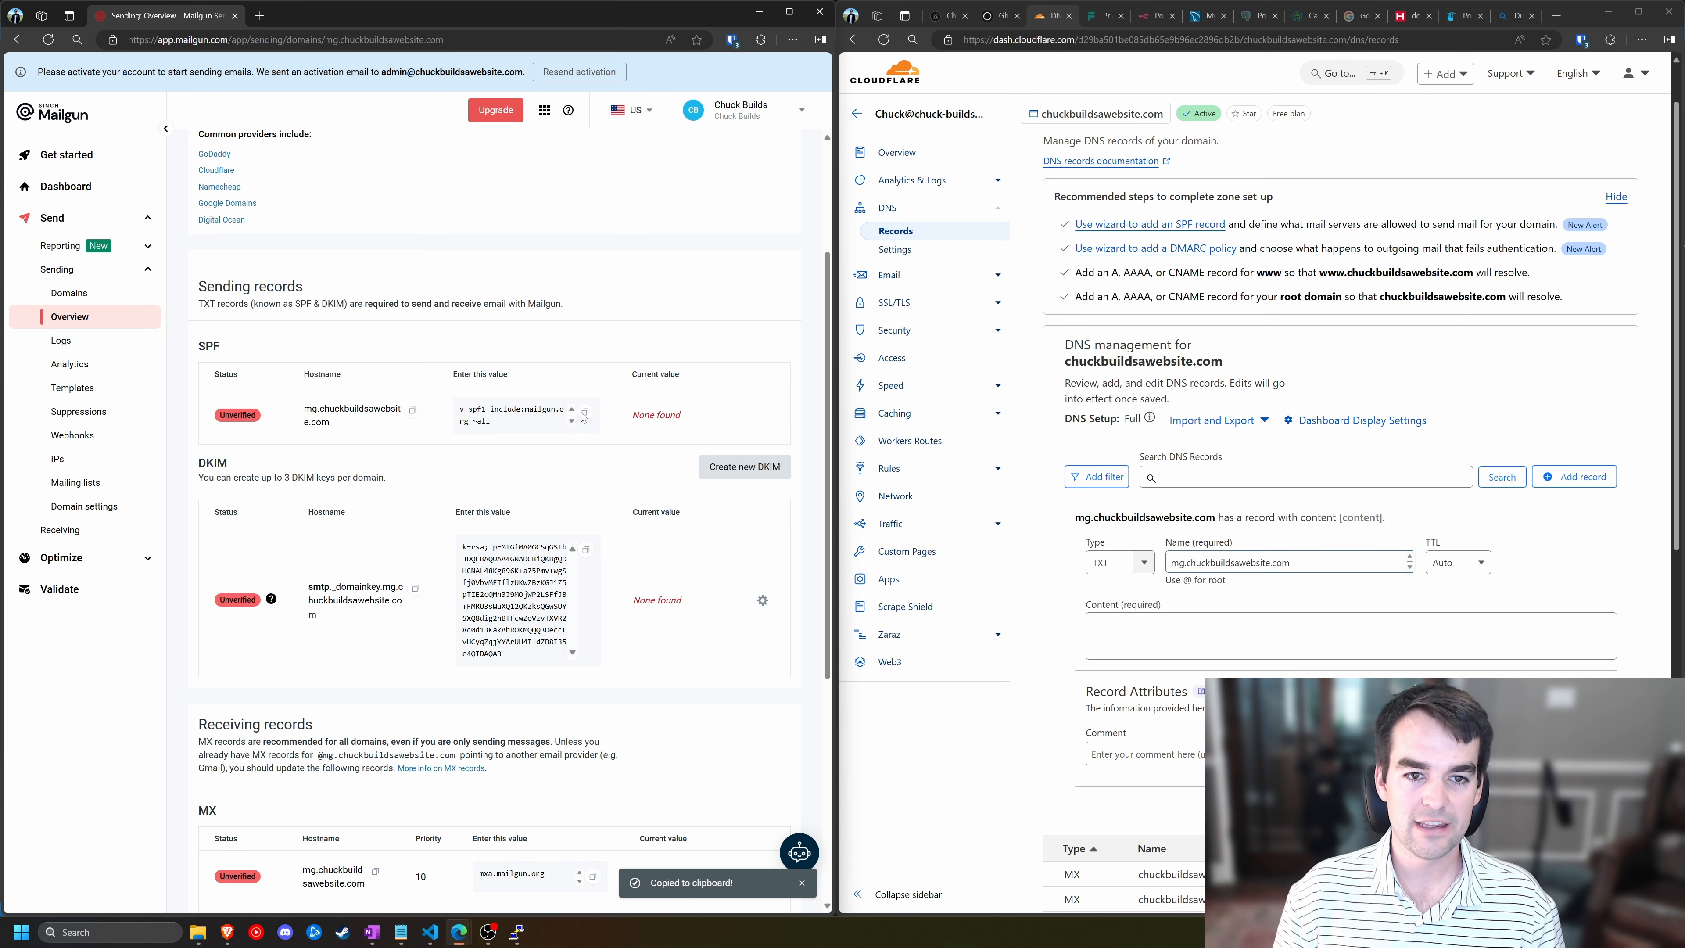
{"action": "left_click", "coordinate": [1180, 635]}
{"action": "key", "text": "ctrl+v"}
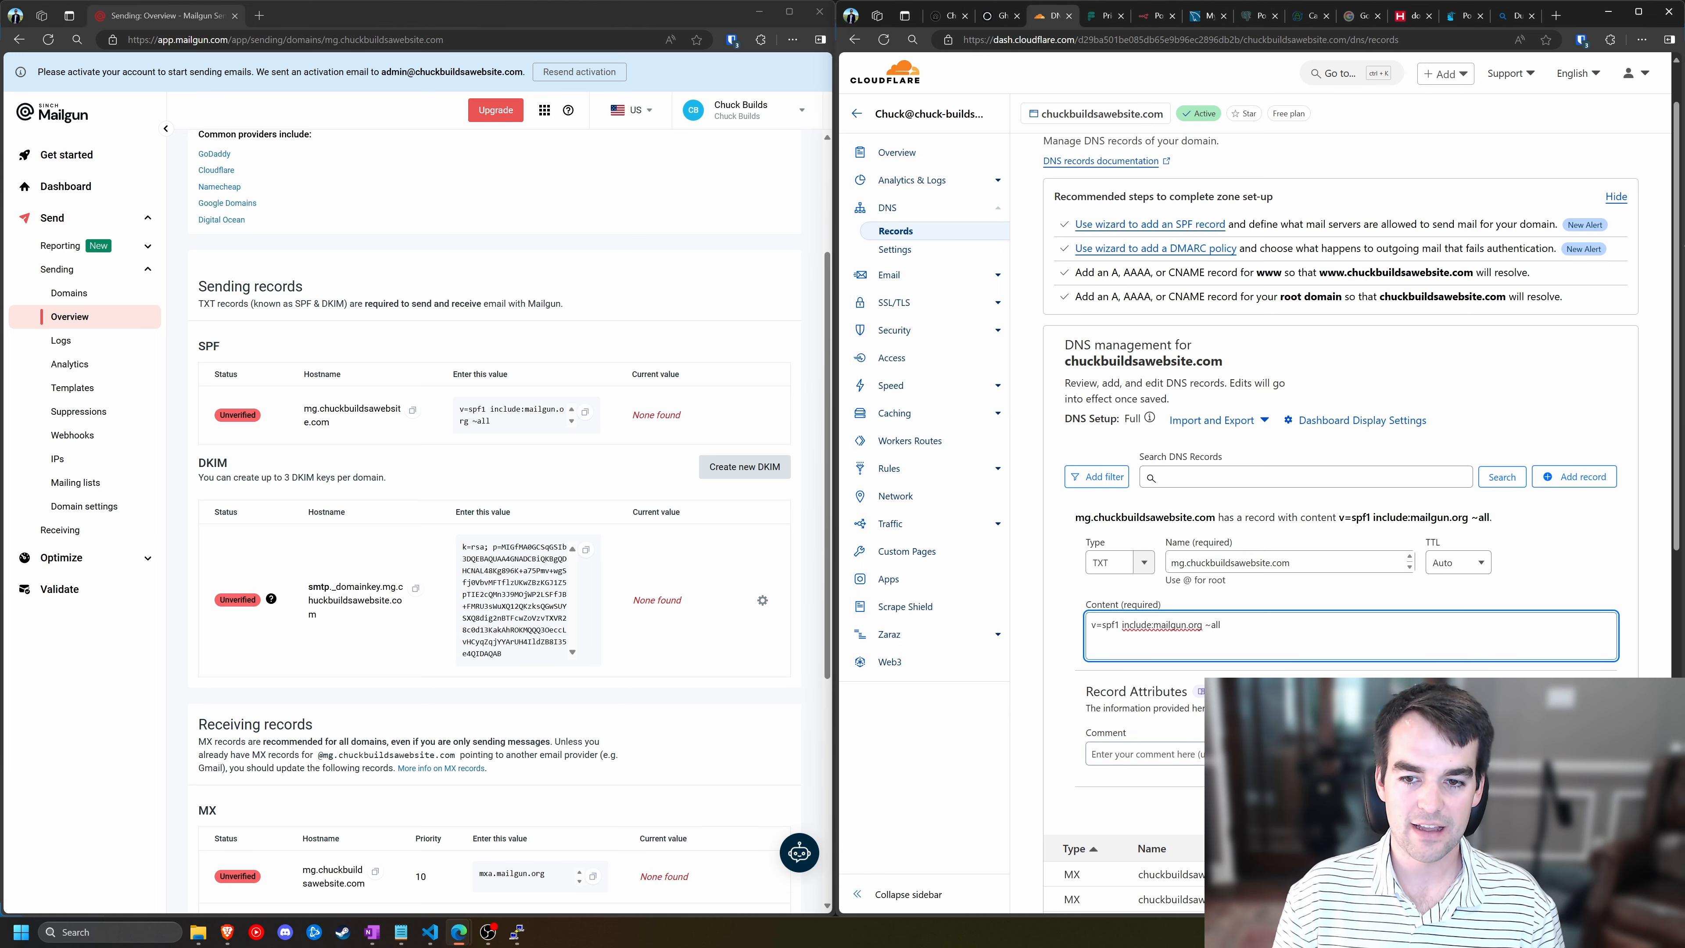
{"action": "key", "text": "Tab"}
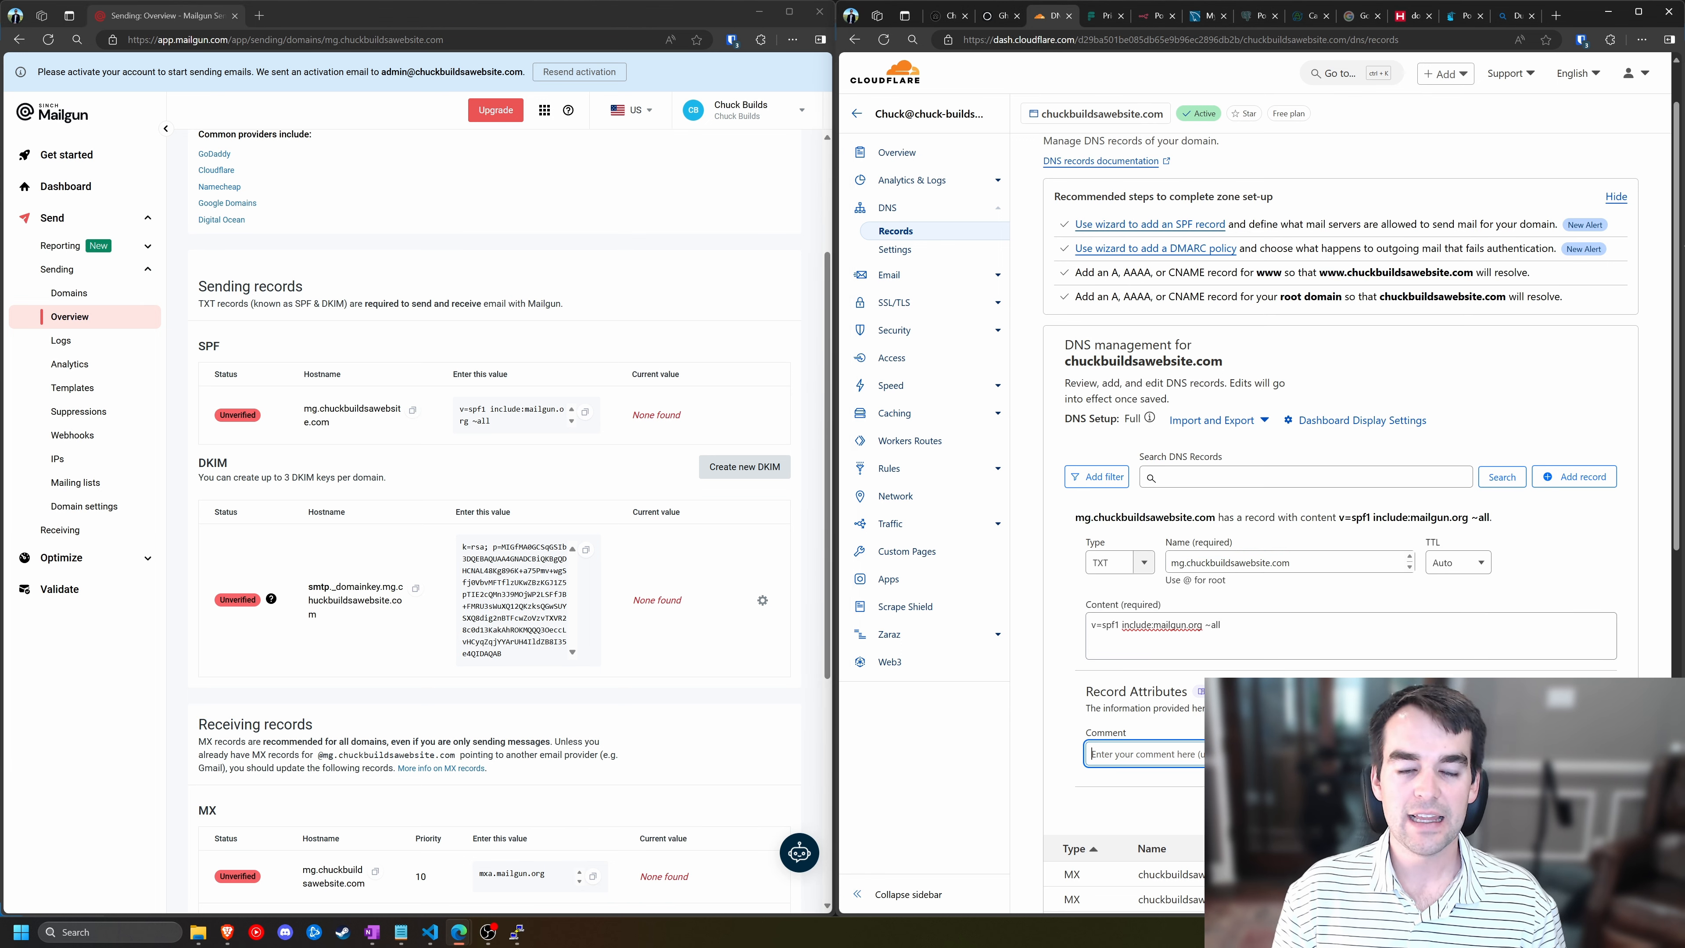
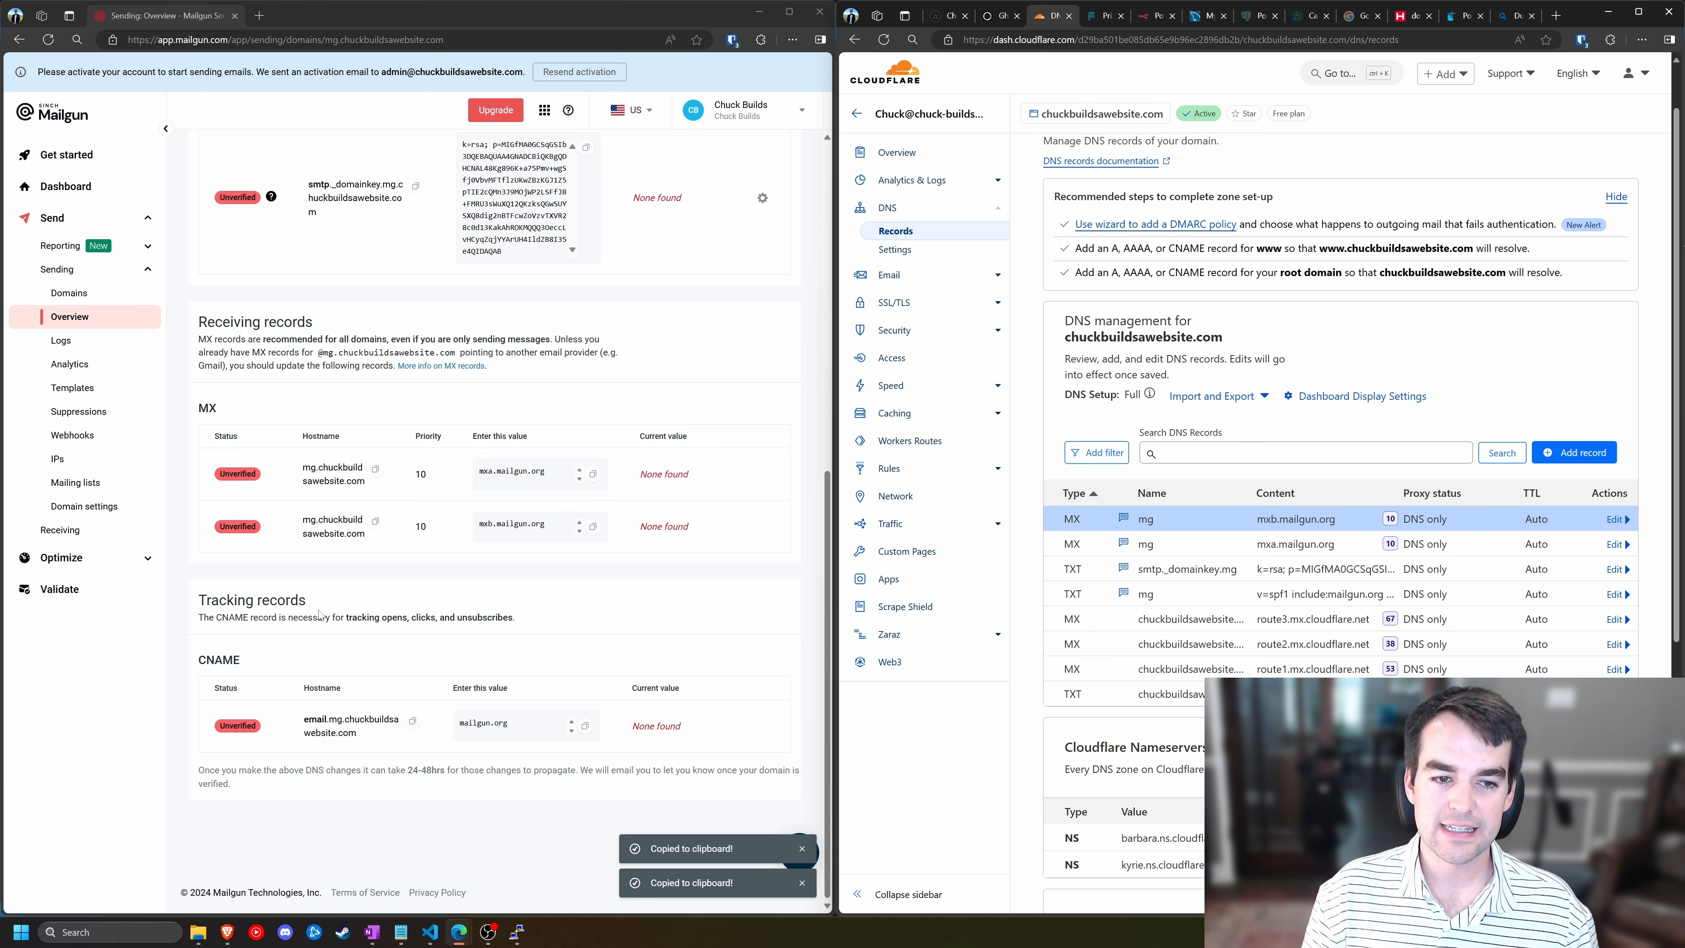
- Create a Cloudflare CNAME tracking record named email.mg.chuckbuildsawebsite.com with the target mailgun.org
{"action": "left_click_drag", "start_coordinate": [346, 617], "coordinate": [514, 622]}
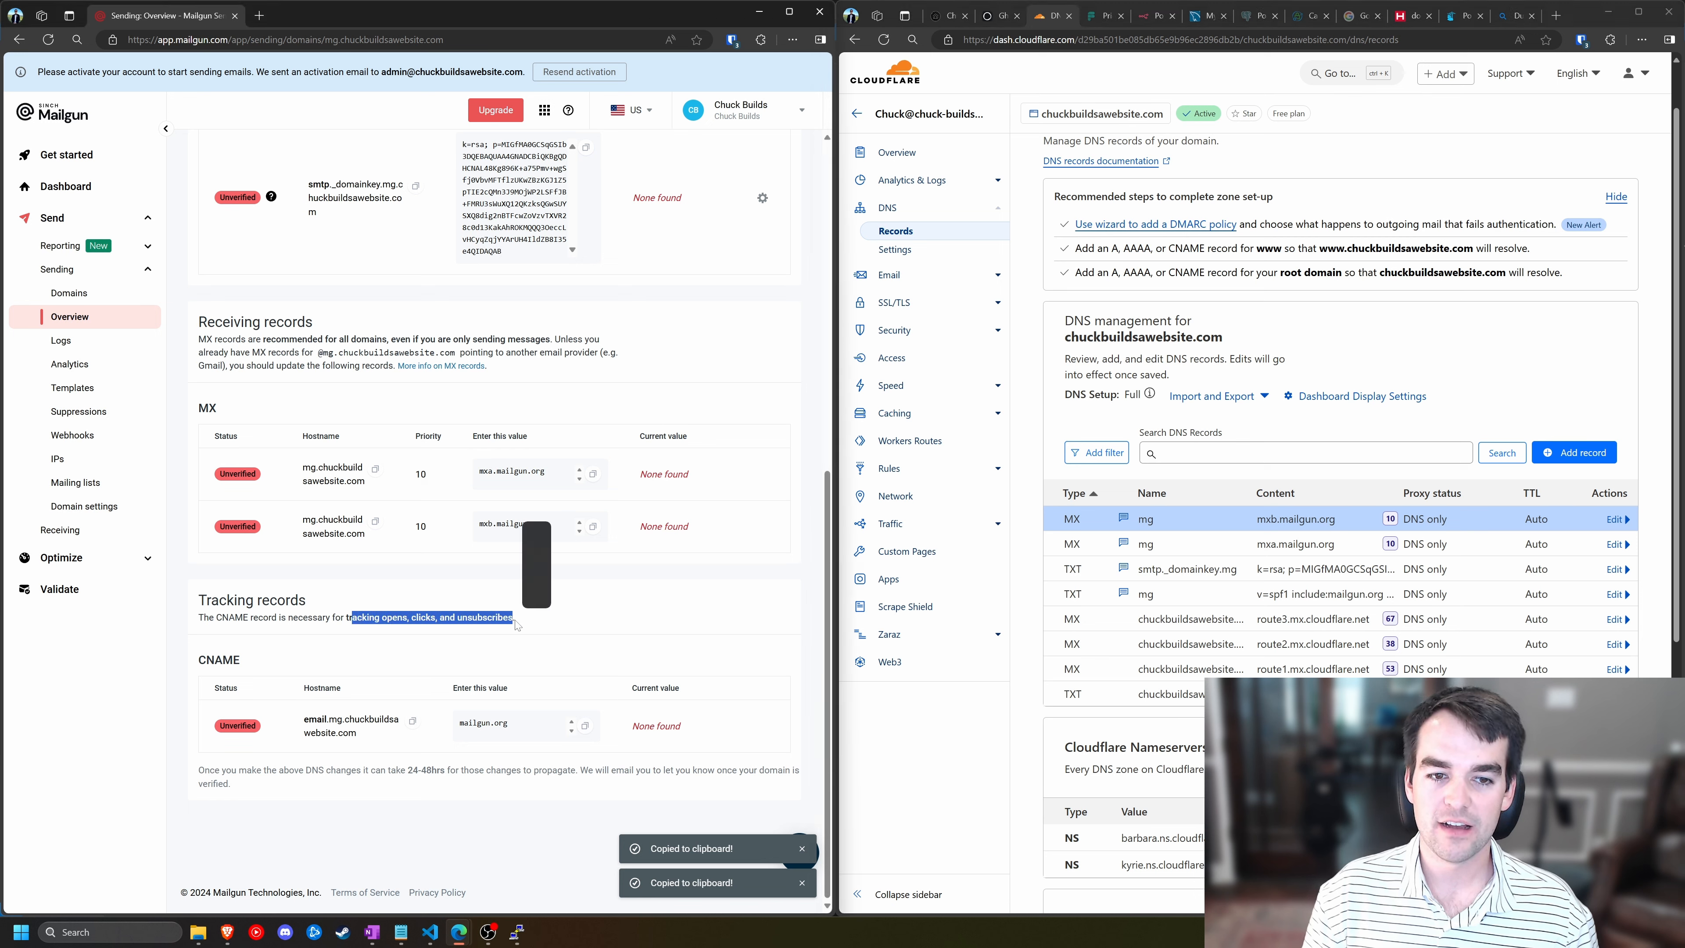
{"action": "left_click", "coordinate": [533, 627]}
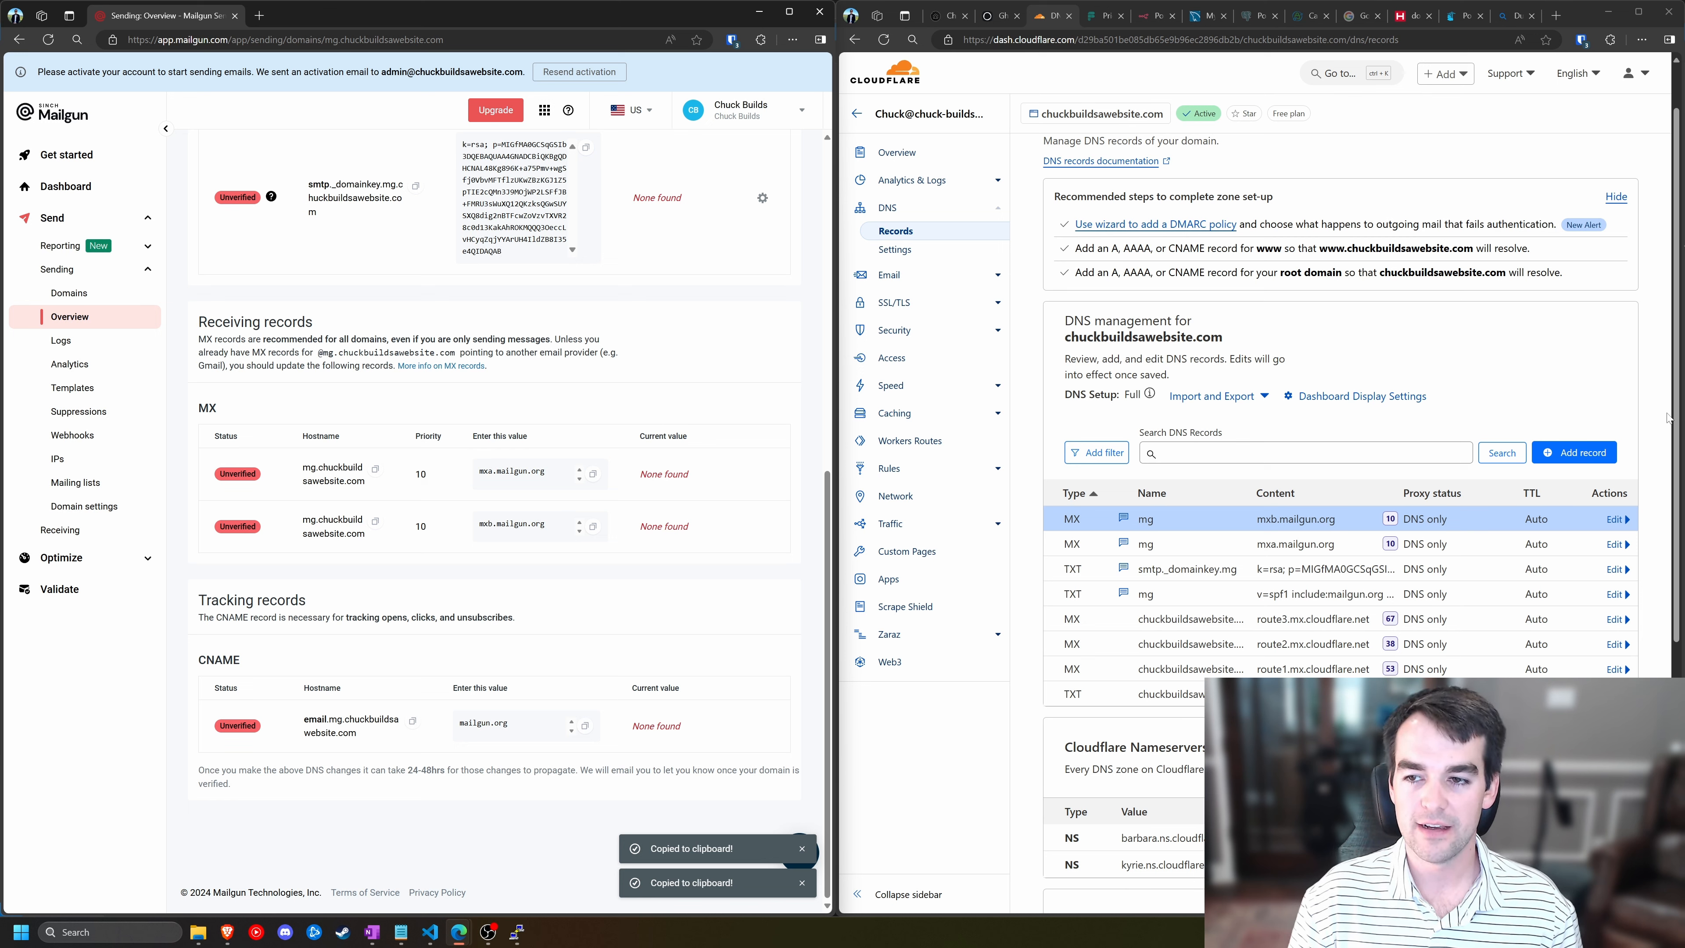
{"action": "left_click", "coordinate": [1575, 451]}
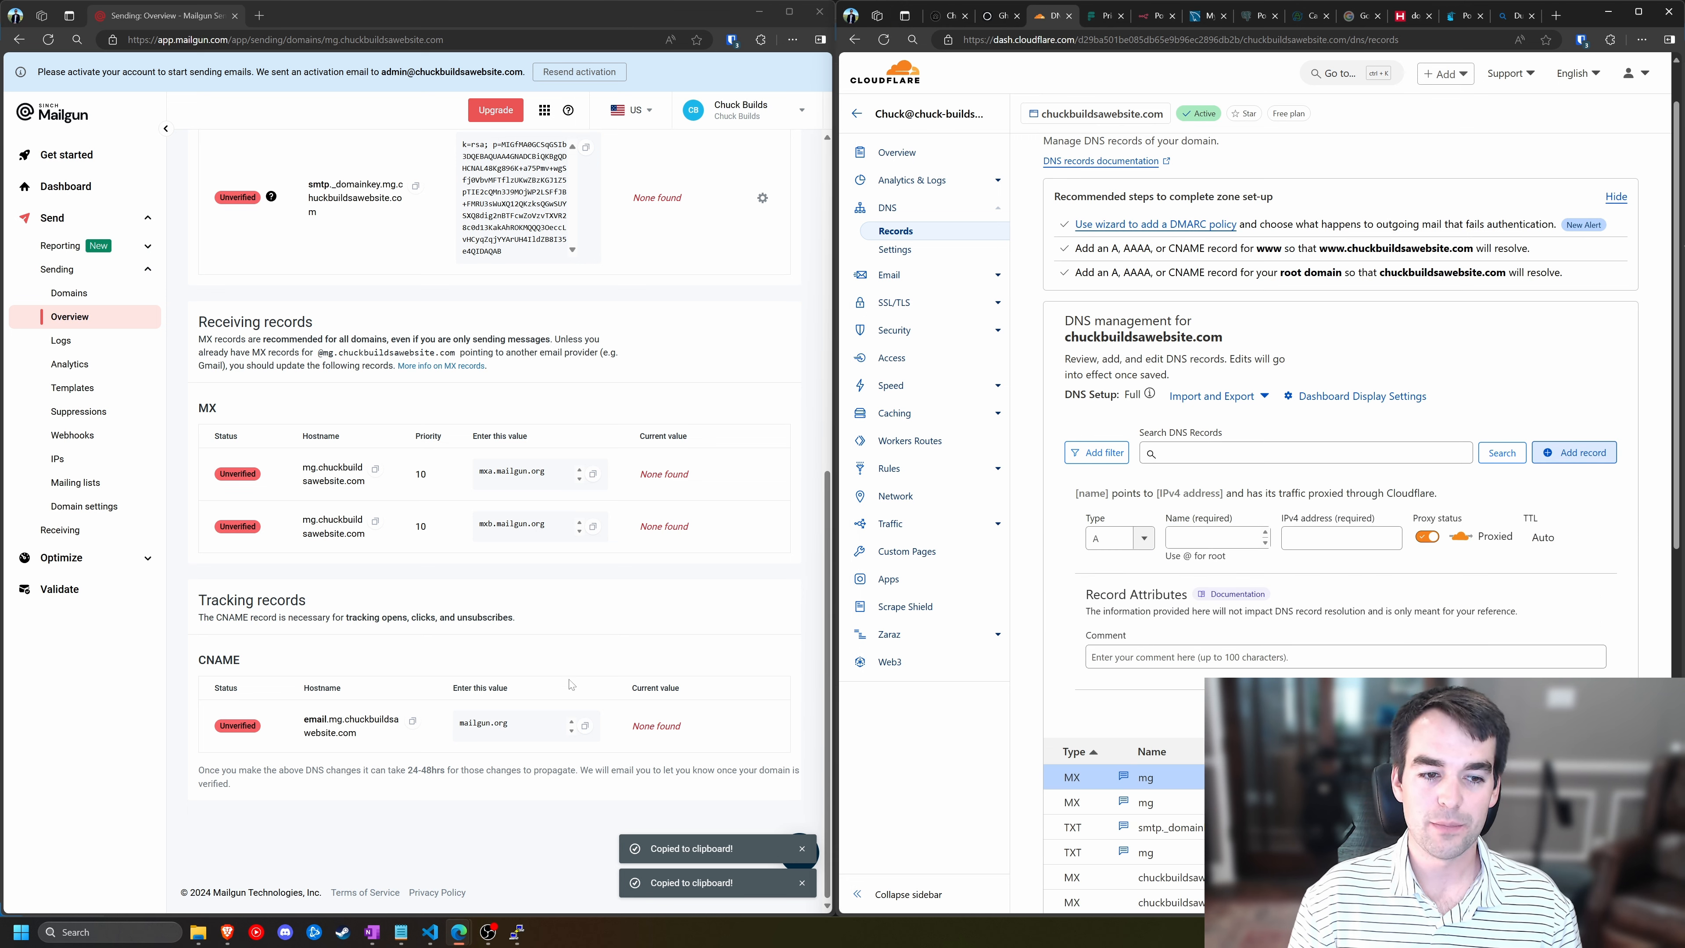
{"action": "left_click", "coordinate": [1142, 540]}
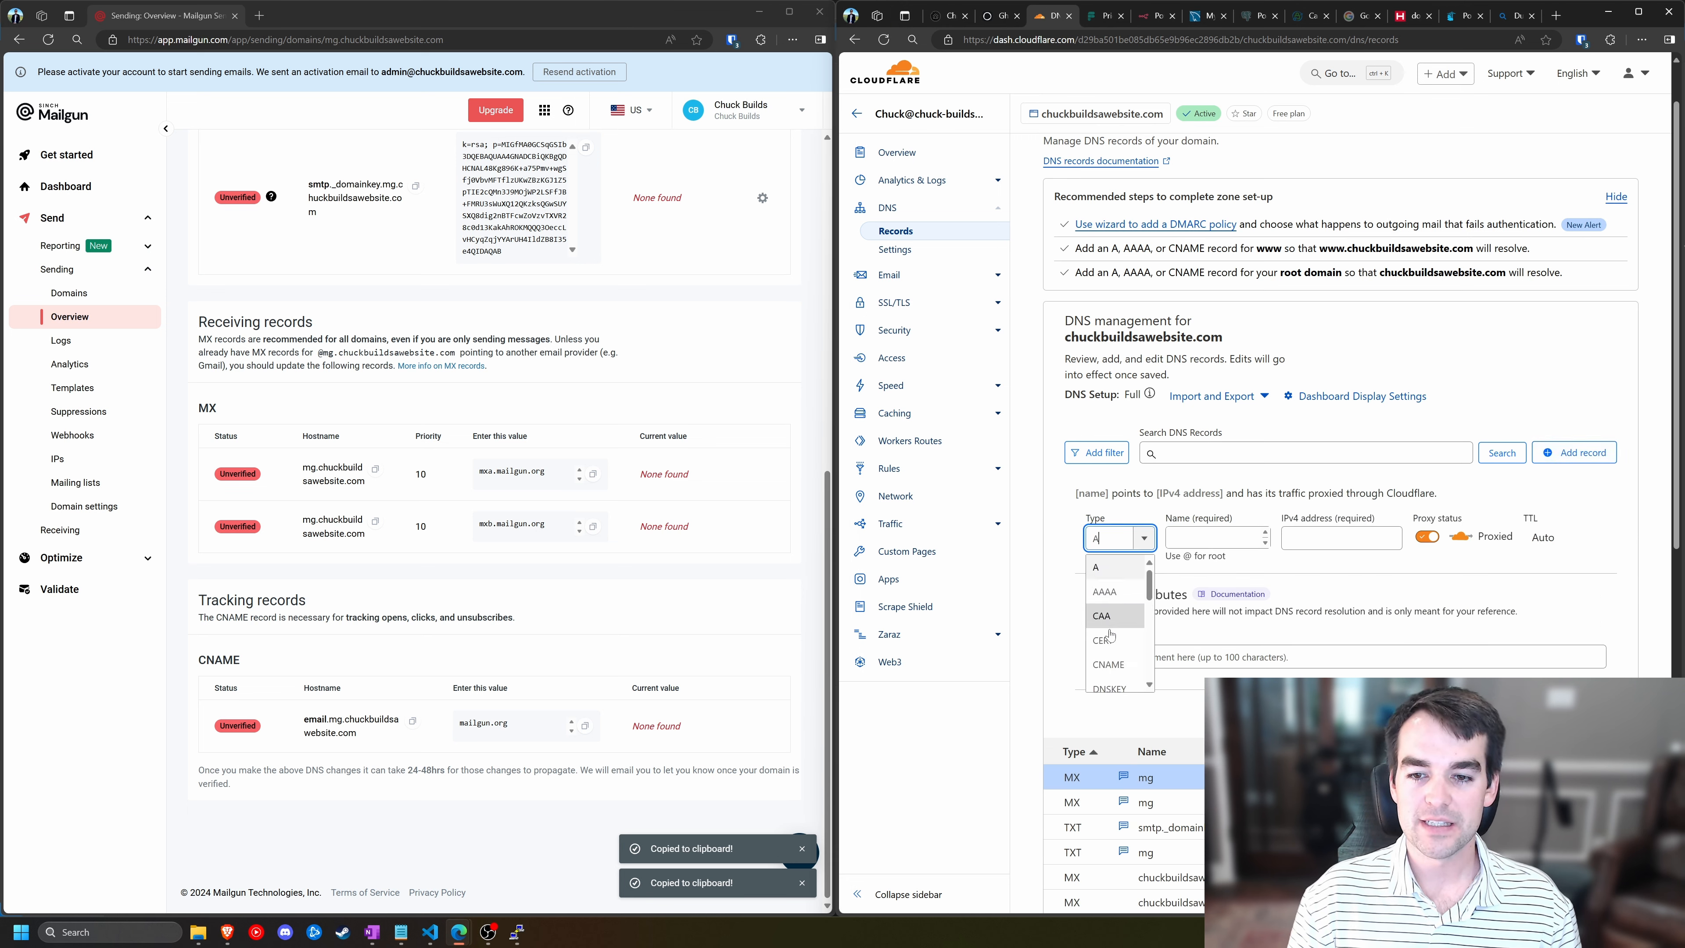
{"action": "left_click", "coordinate": [1111, 665]}
{"action": "left_click", "coordinate": [412, 721]}
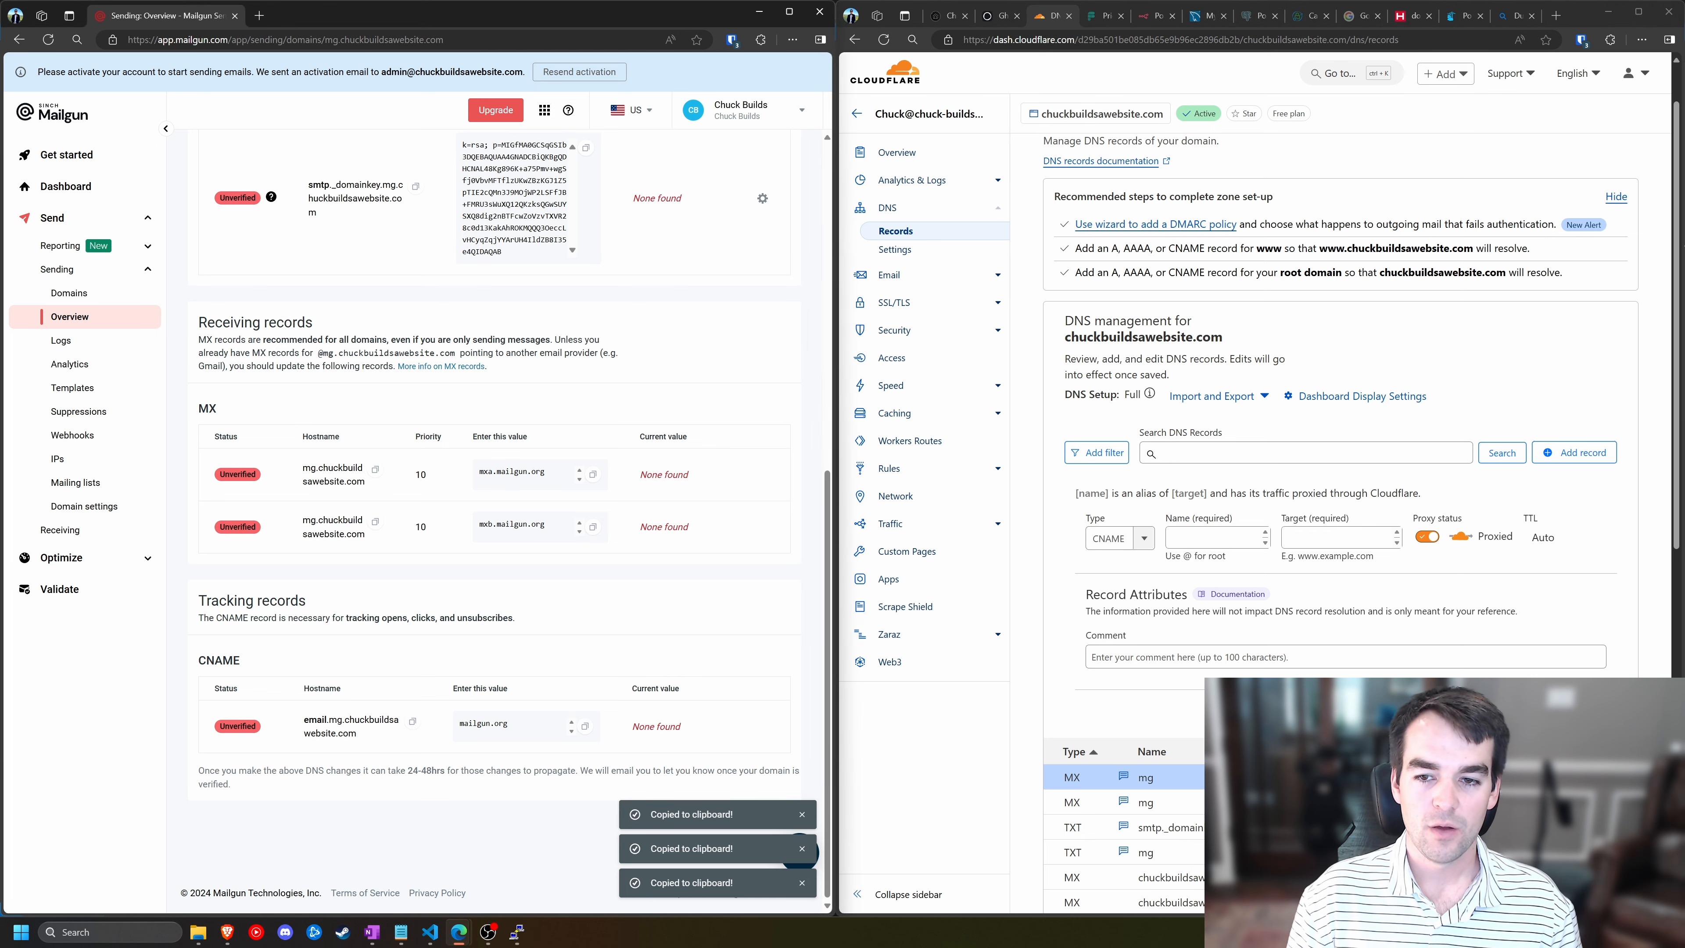
{"action": "left_click", "coordinate": [1214, 537]}
{"action": "key", "text": "ctrl+v"}
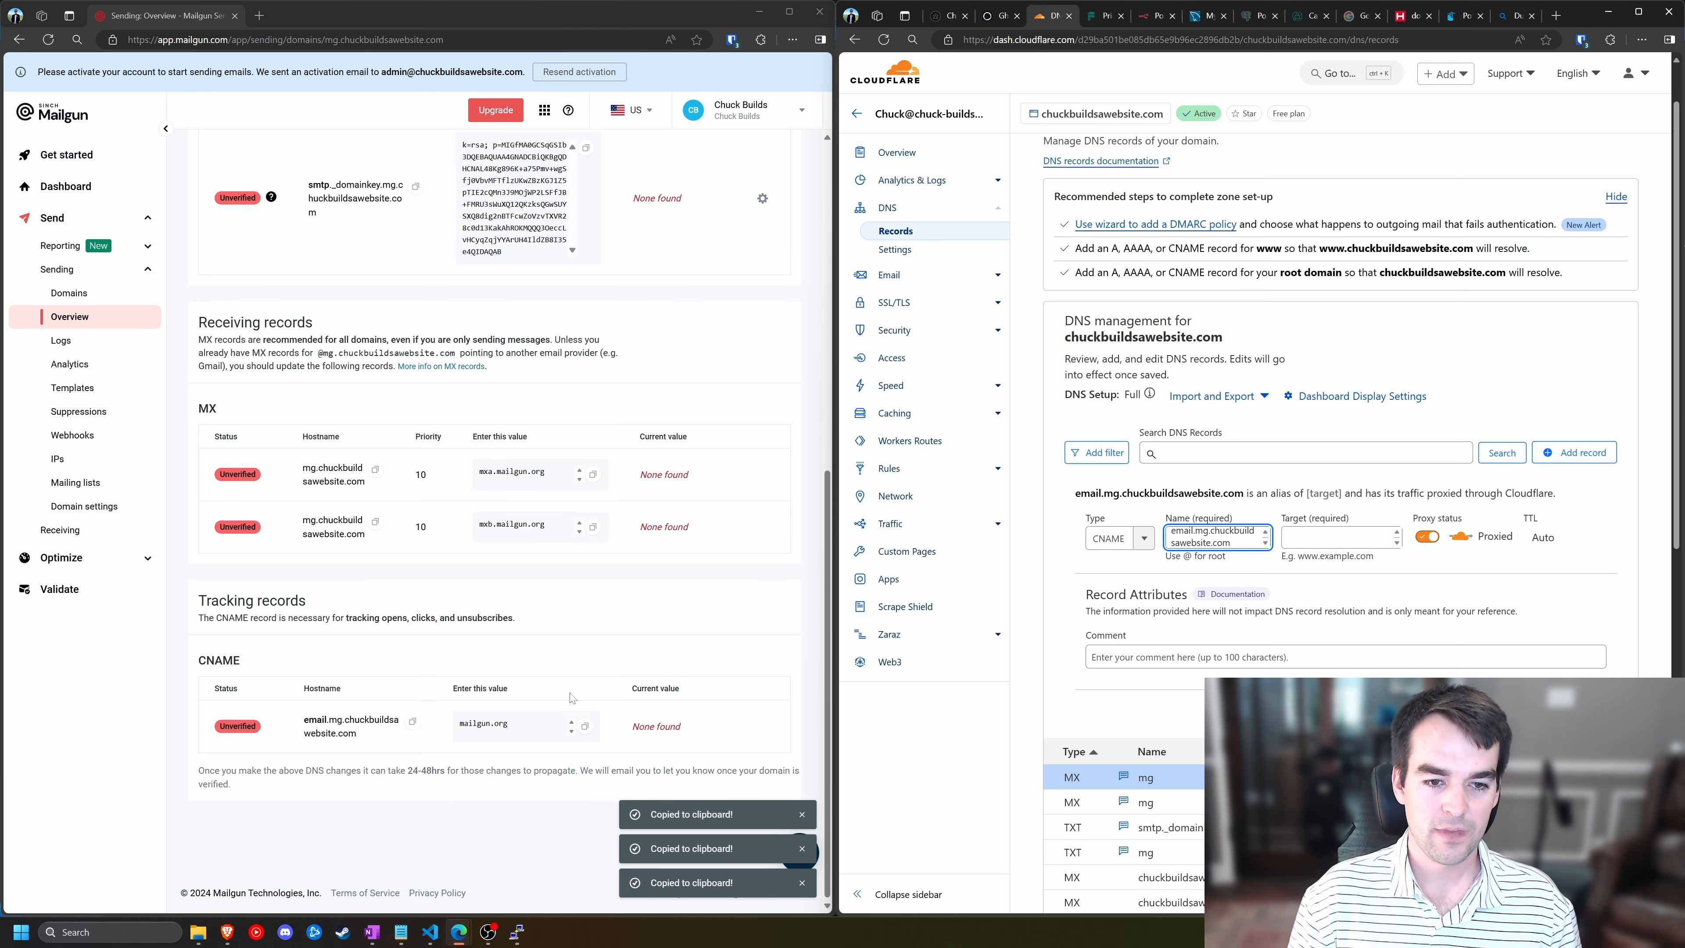
{"action": "left_click", "coordinate": [585, 725]}
{"action": "left_click", "coordinate": [1335, 539]}
{"action": "key", "text": "ctrl+v"}
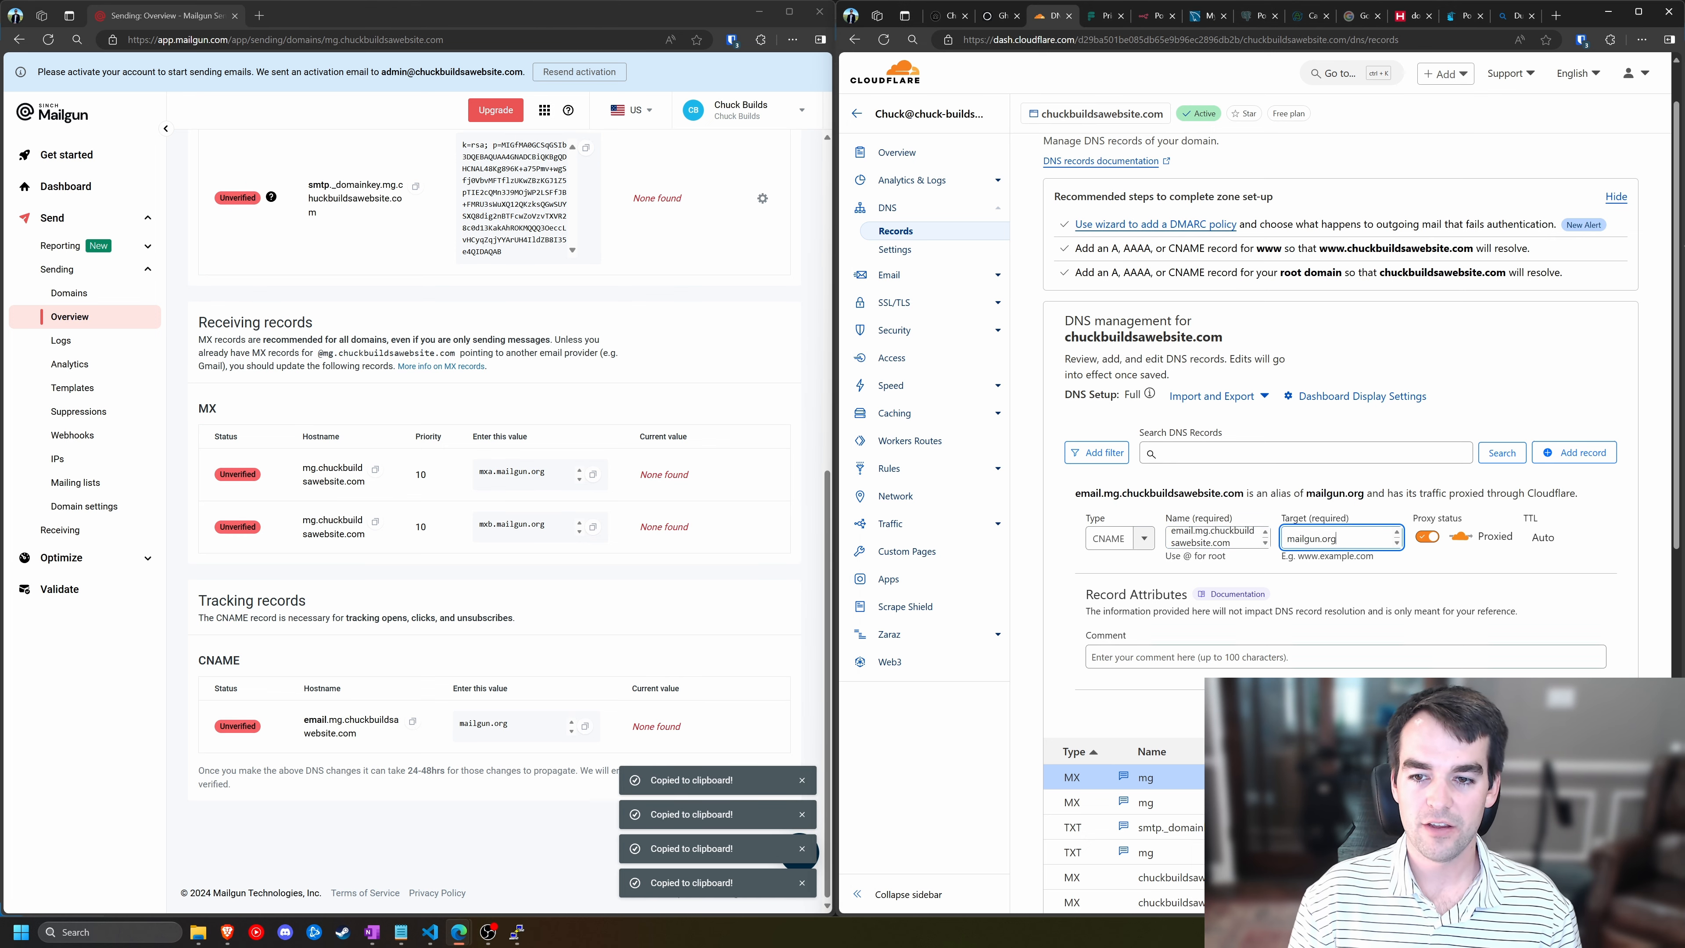
- Add the comment "required for mailgun" to the CNAME record and save it
{"action": "left_click", "coordinate": [1300, 657]}
{"action": "type", "text": "required for "}
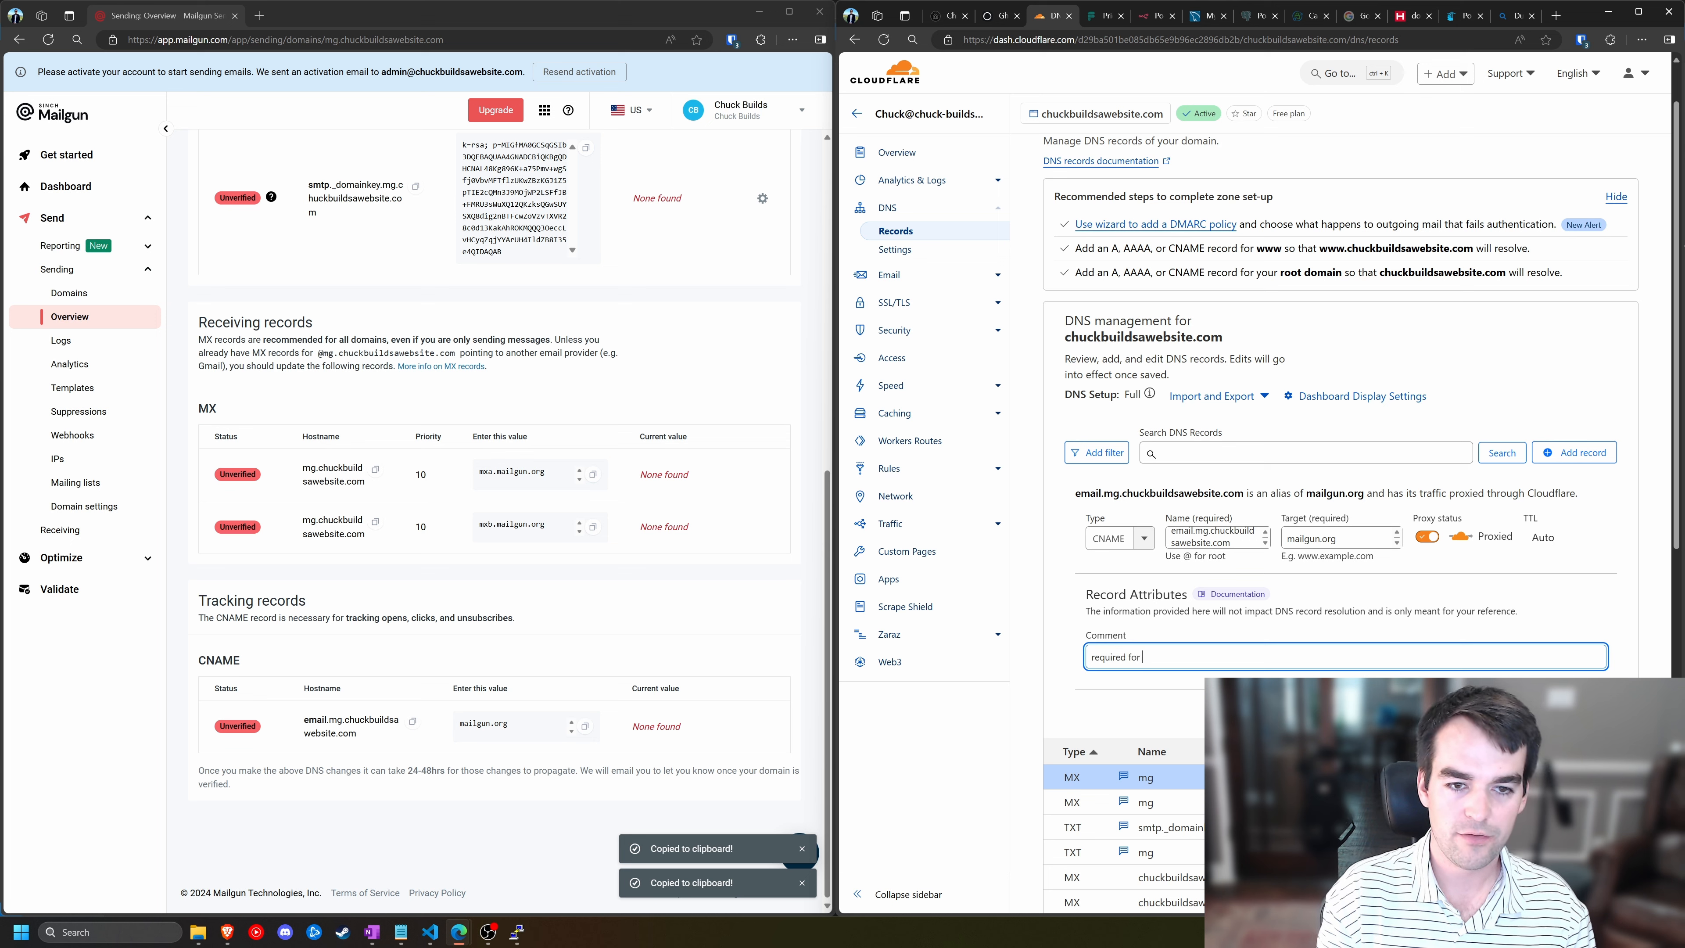
{"action": "type", "text": "mailgun"}
{"action": "key", "text": "Return"}
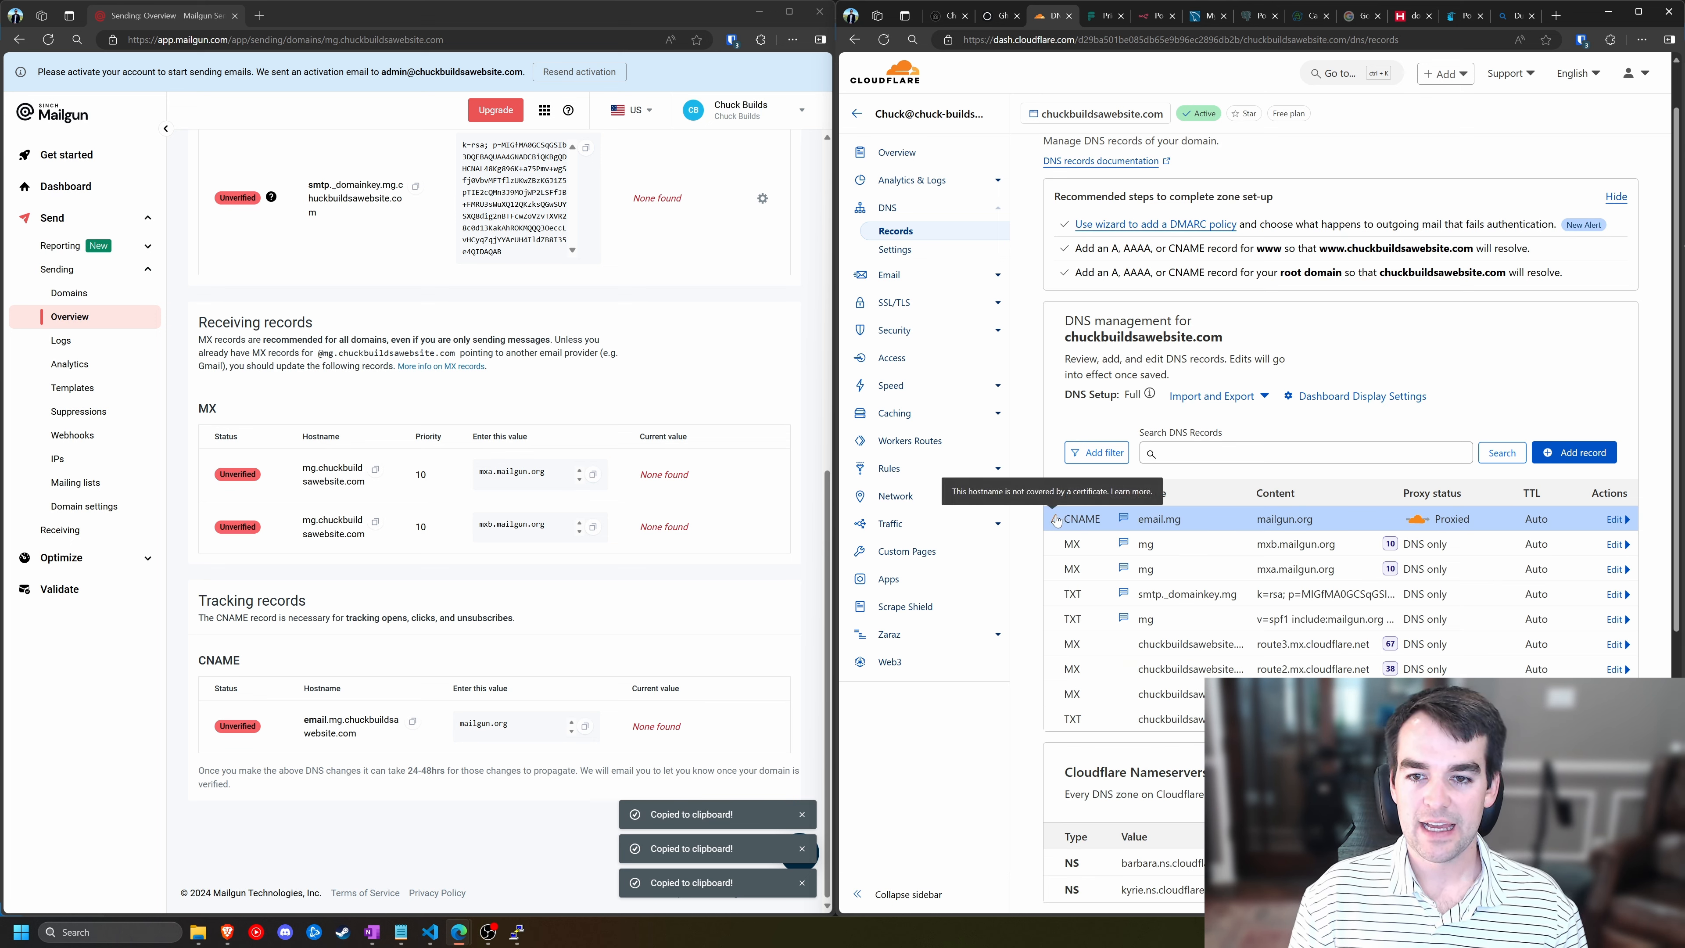
{"action": "mouse_move", "coordinate": [1055, 522]}
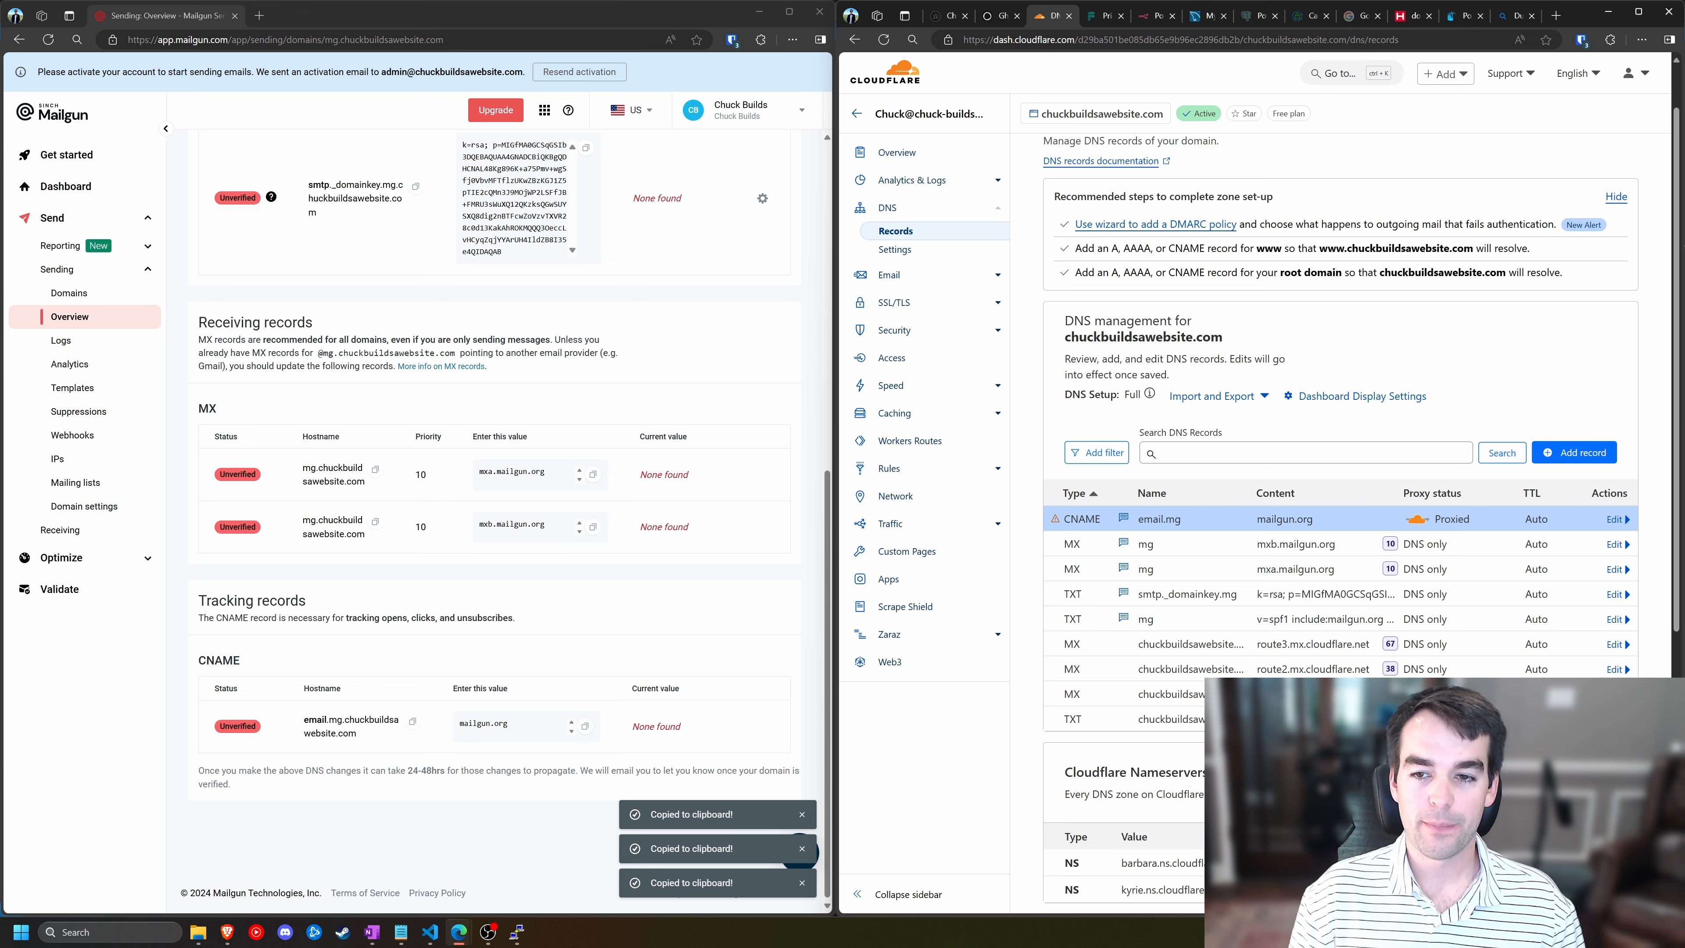
{"action": "left_click", "coordinate": [1613, 519]}
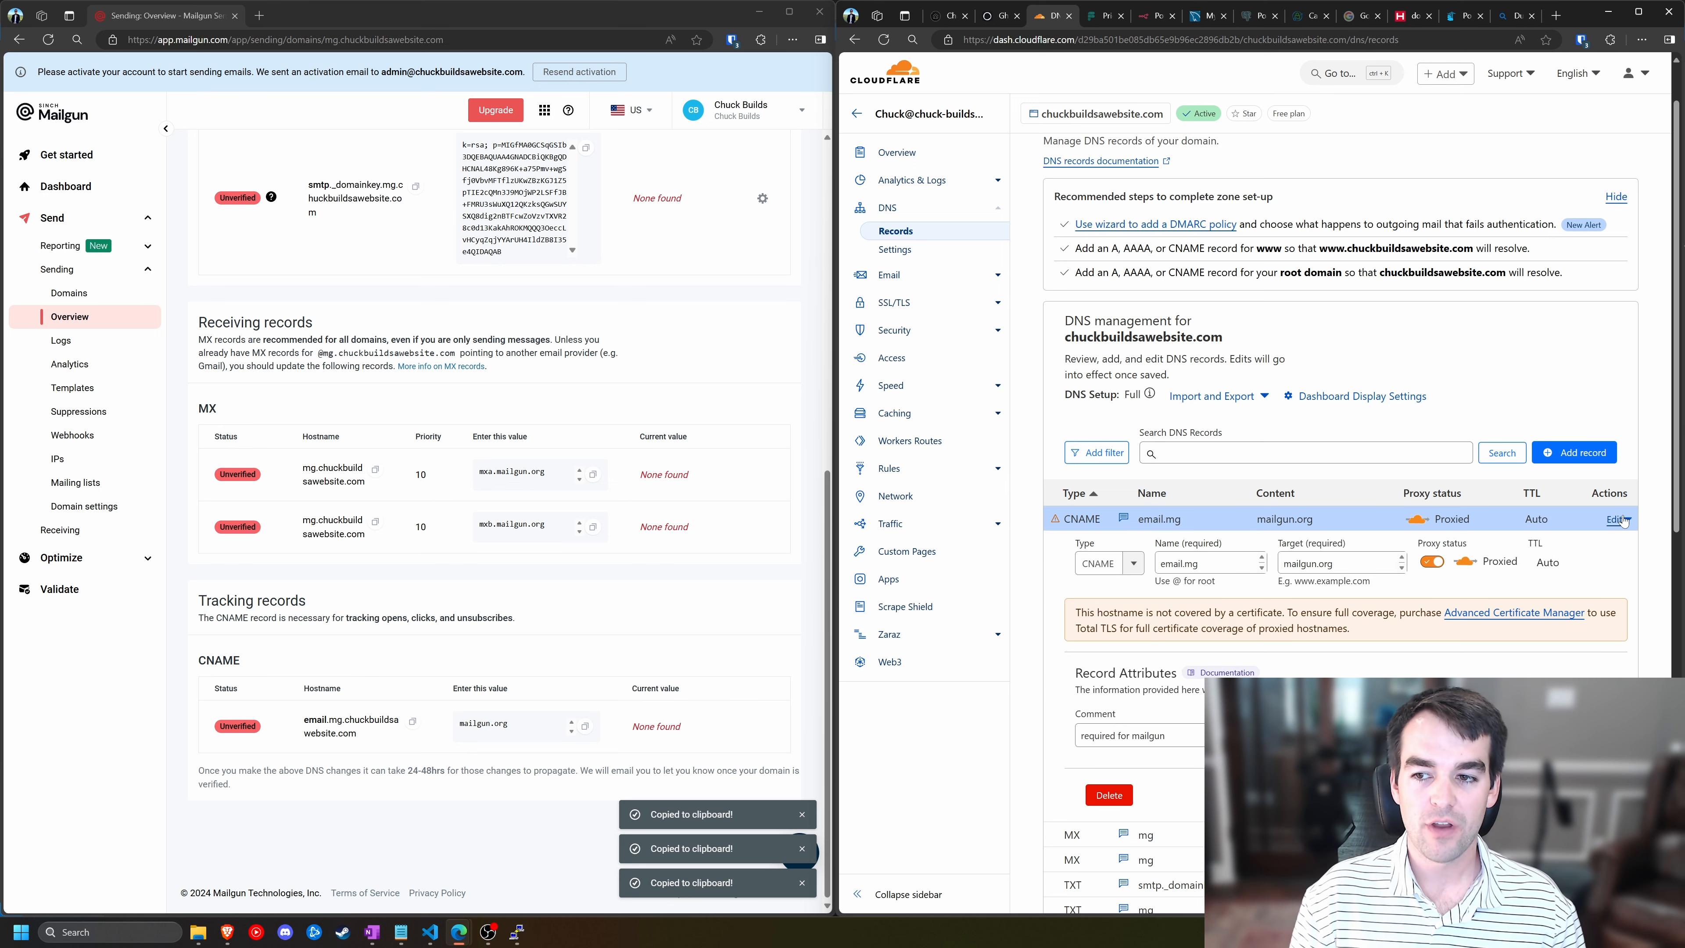
{"action": "left_click", "coordinate": [1425, 562]}
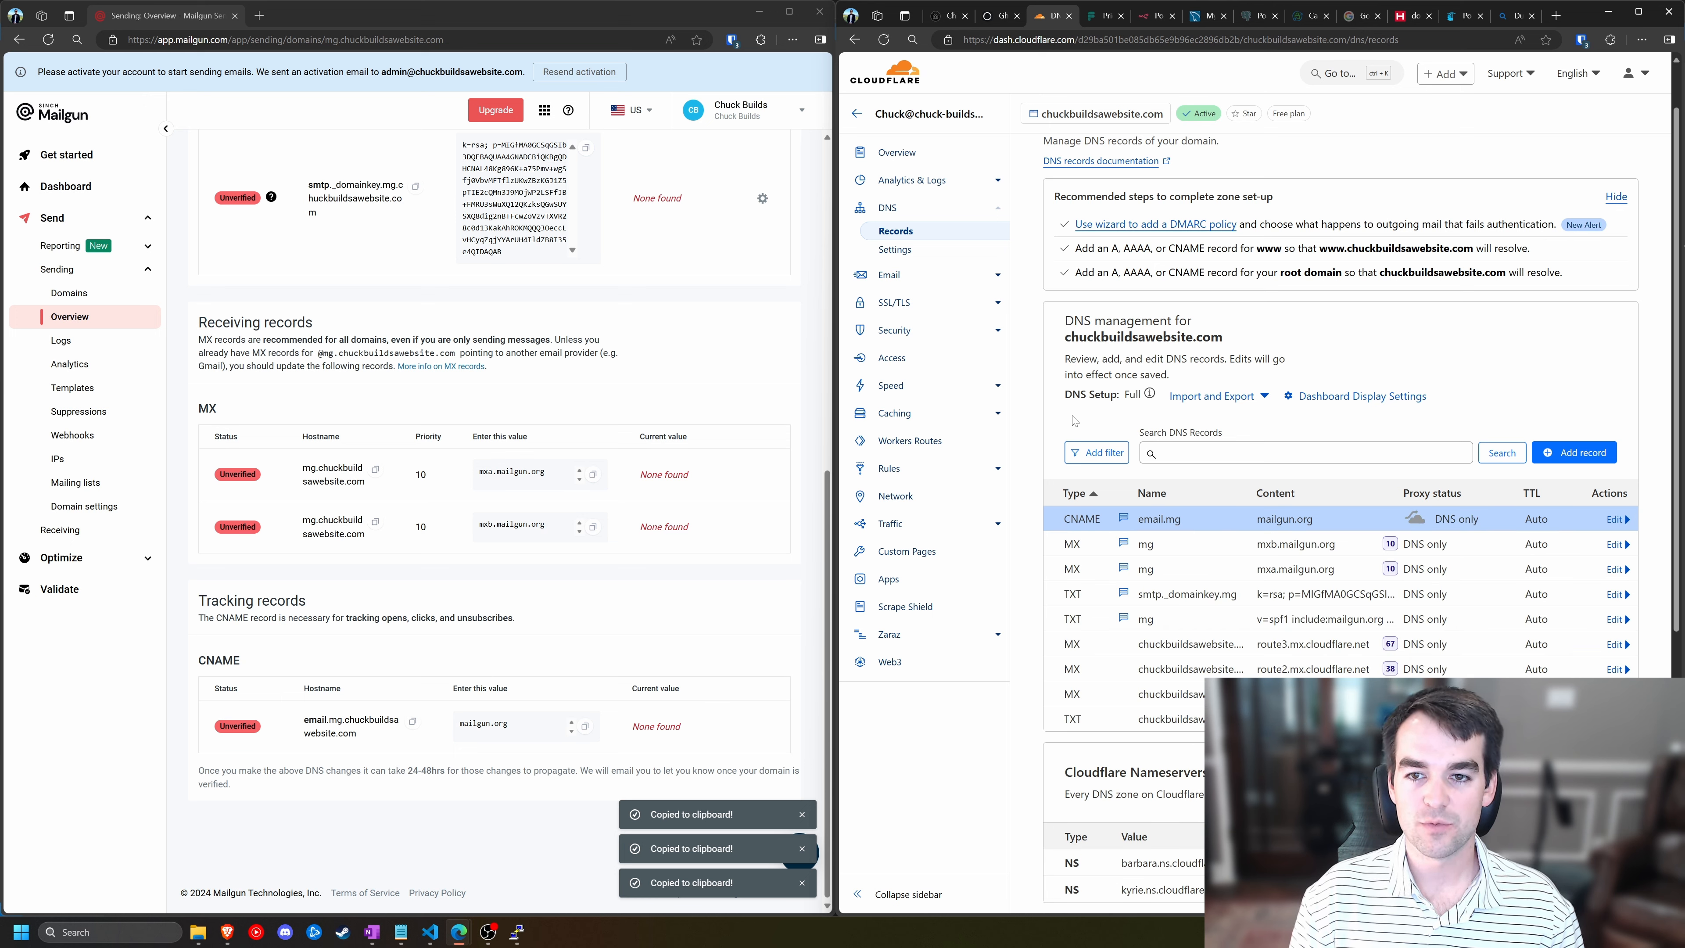
- Run Mailgun's DNS verification for mg.chuckbuildsawebsite.com and check the status of the sending, receiving and tracking records
{"action": "left_click", "coordinate": [675, 589]}
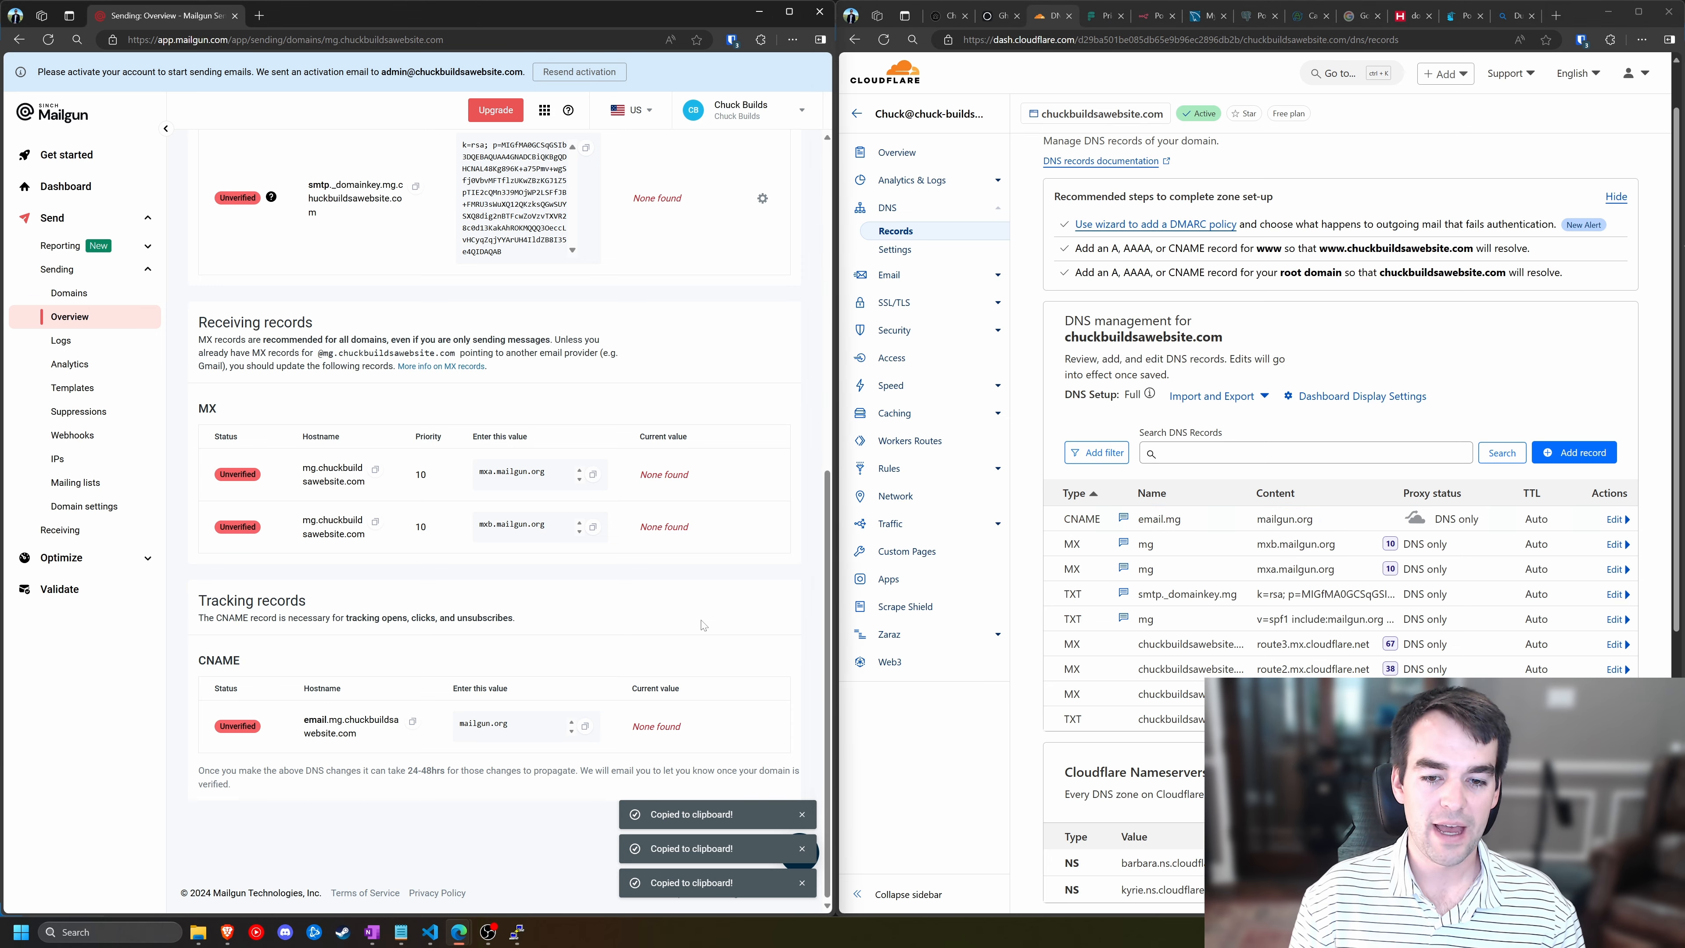
{"action": "scroll", "coordinate": [676, 504], "scroll_direction": "up", "scroll_amount": 7}
{"action": "scroll", "coordinate": [675, 423], "scroll_direction": "up", "scroll_amount": 2}
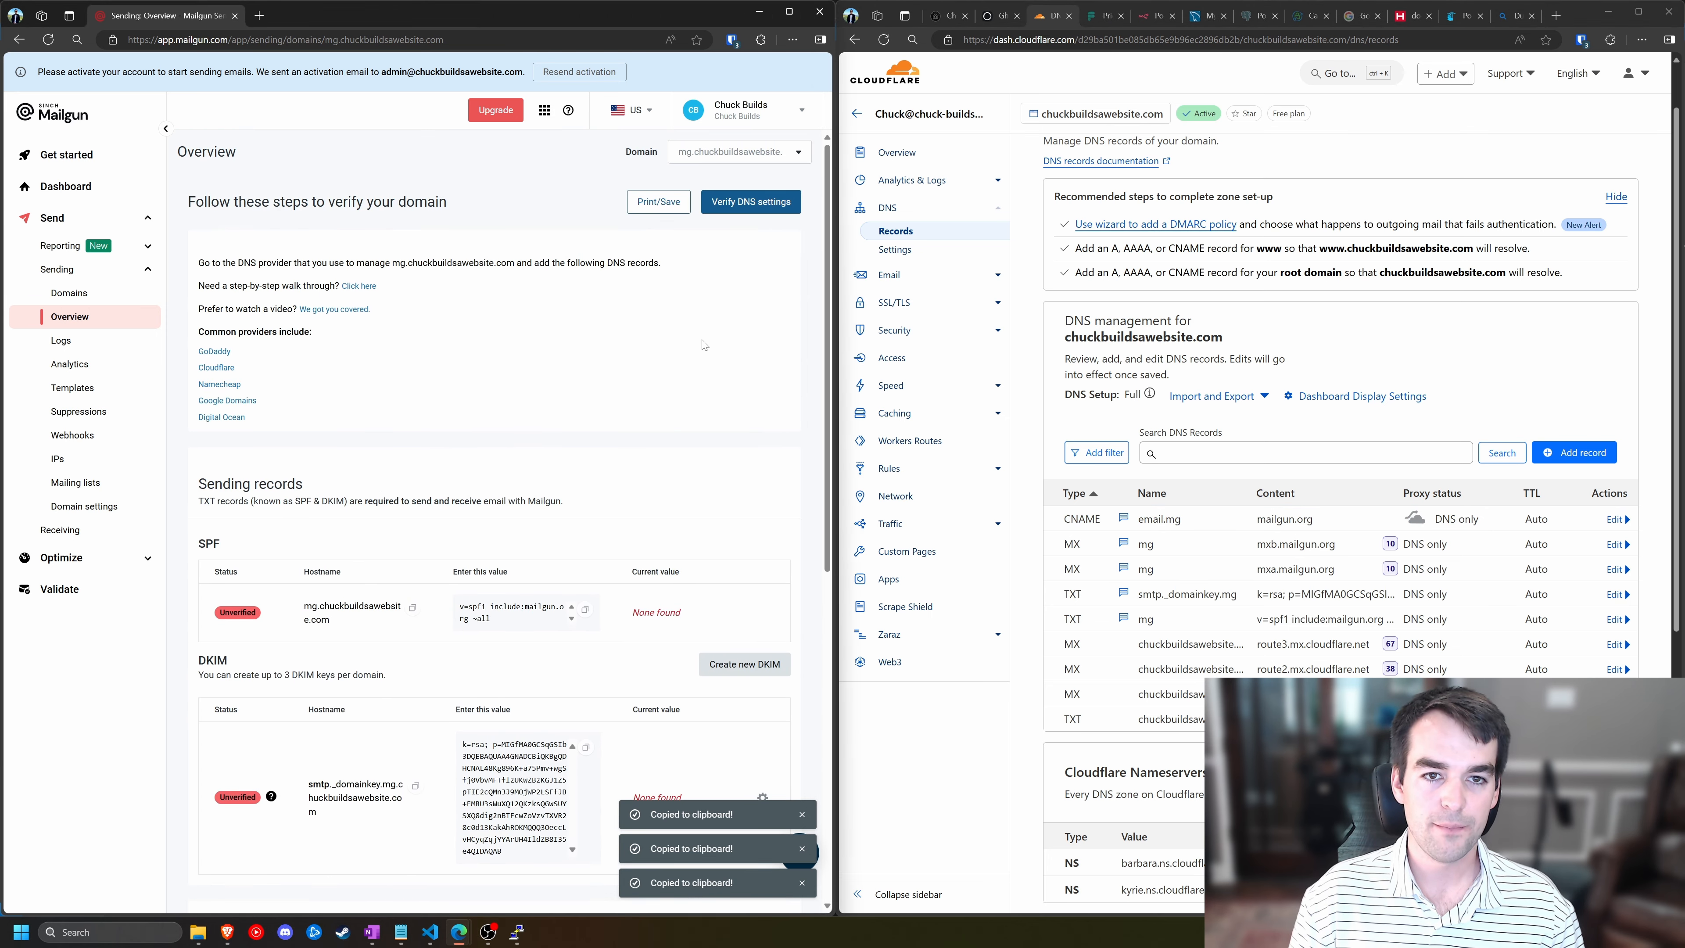
{"action": "left_click", "coordinate": [740, 201]}
{"action": "scroll", "coordinate": [711, 451], "scroll_direction": "down", "scroll_amount": 5}
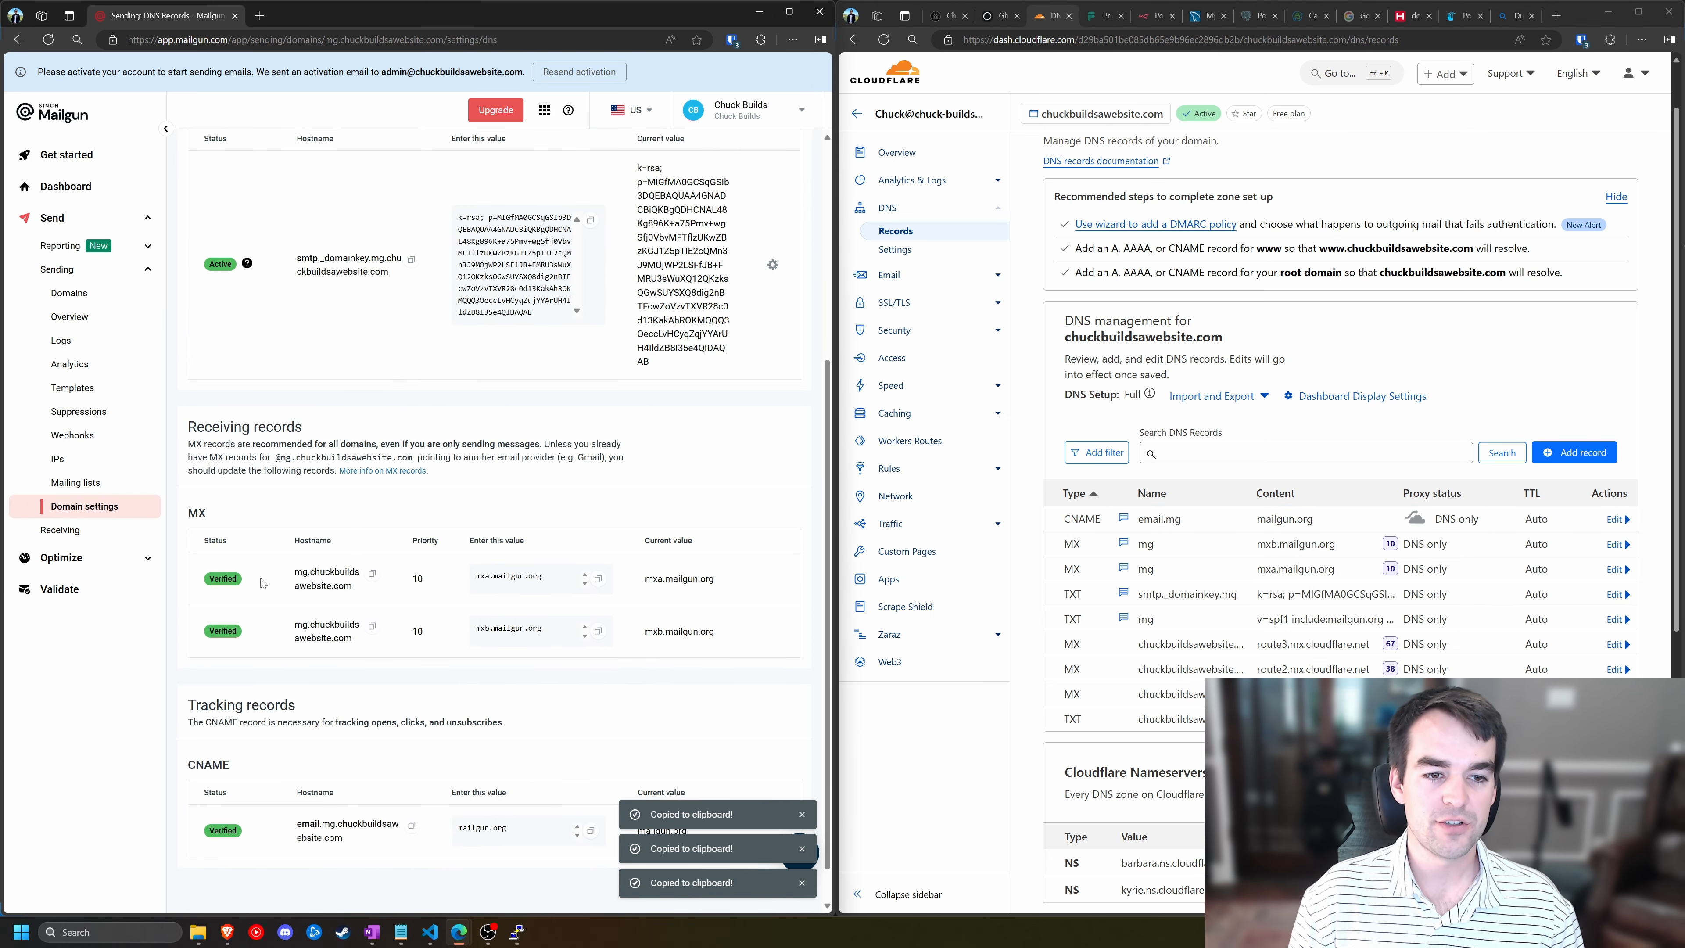
{"action": "scroll", "coordinate": [271, 591], "scroll_direction": "up", "scroll_amount": 5}
- Dismiss the three clipboard notifications on Mailgun's DNS records page
{"action": "left_click", "coordinate": [802, 811]}
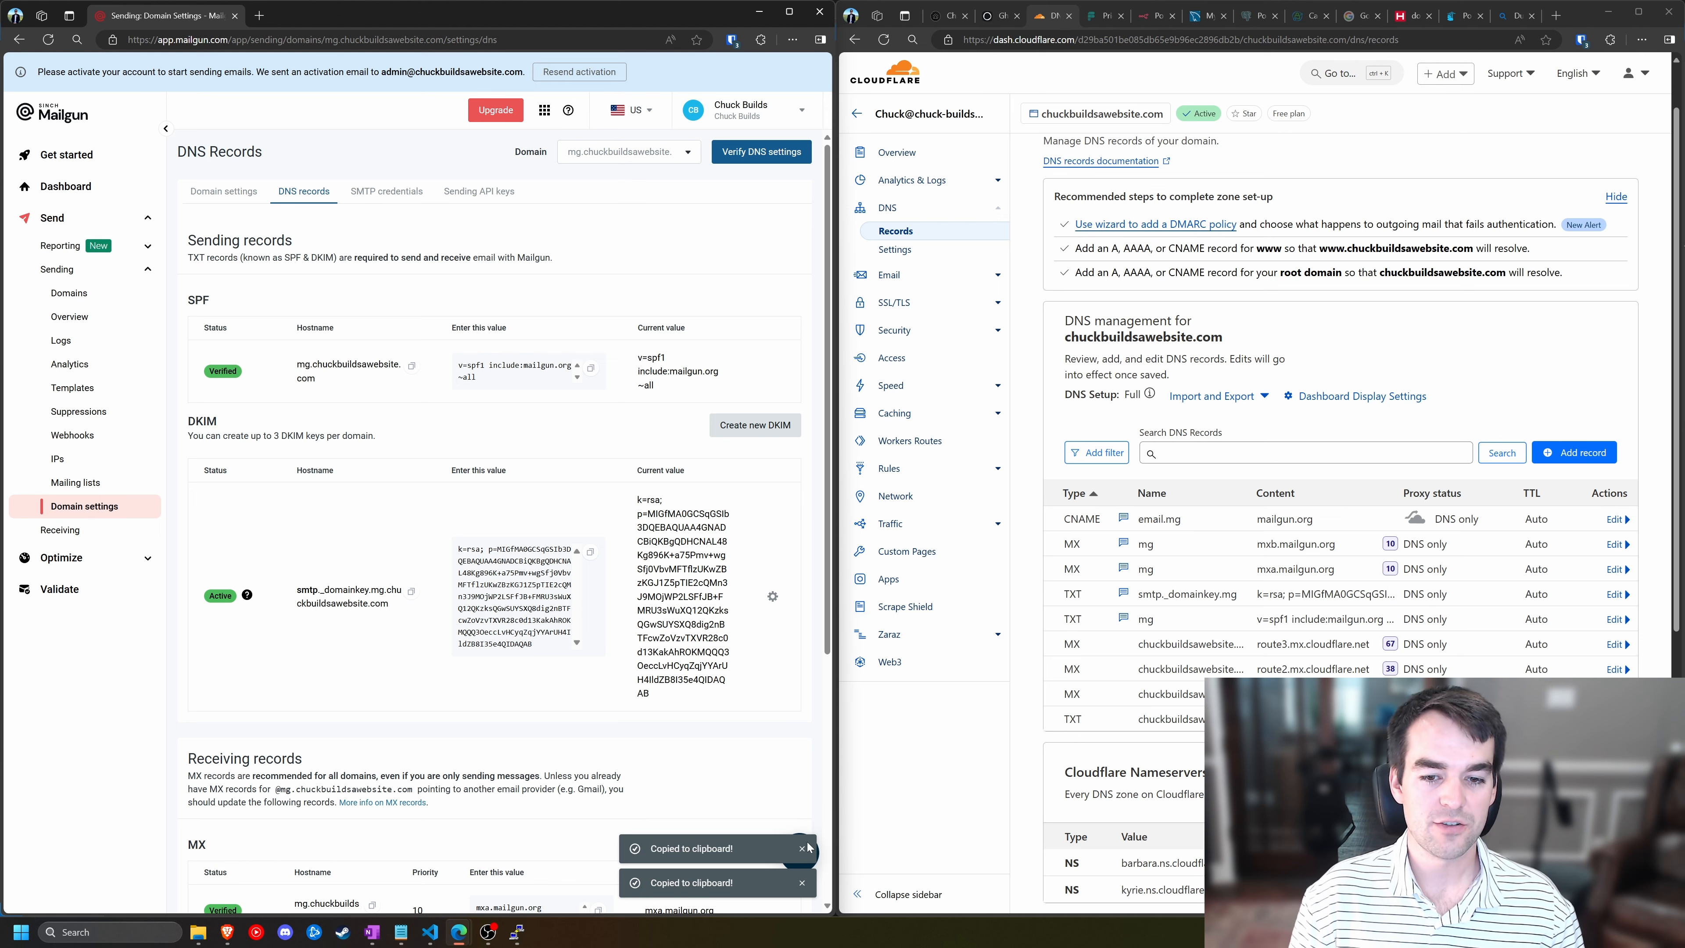
{"action": "left_click", "coordinate": [806, 847]}
{"action": "left_click", "coordinate": [802, 884]}
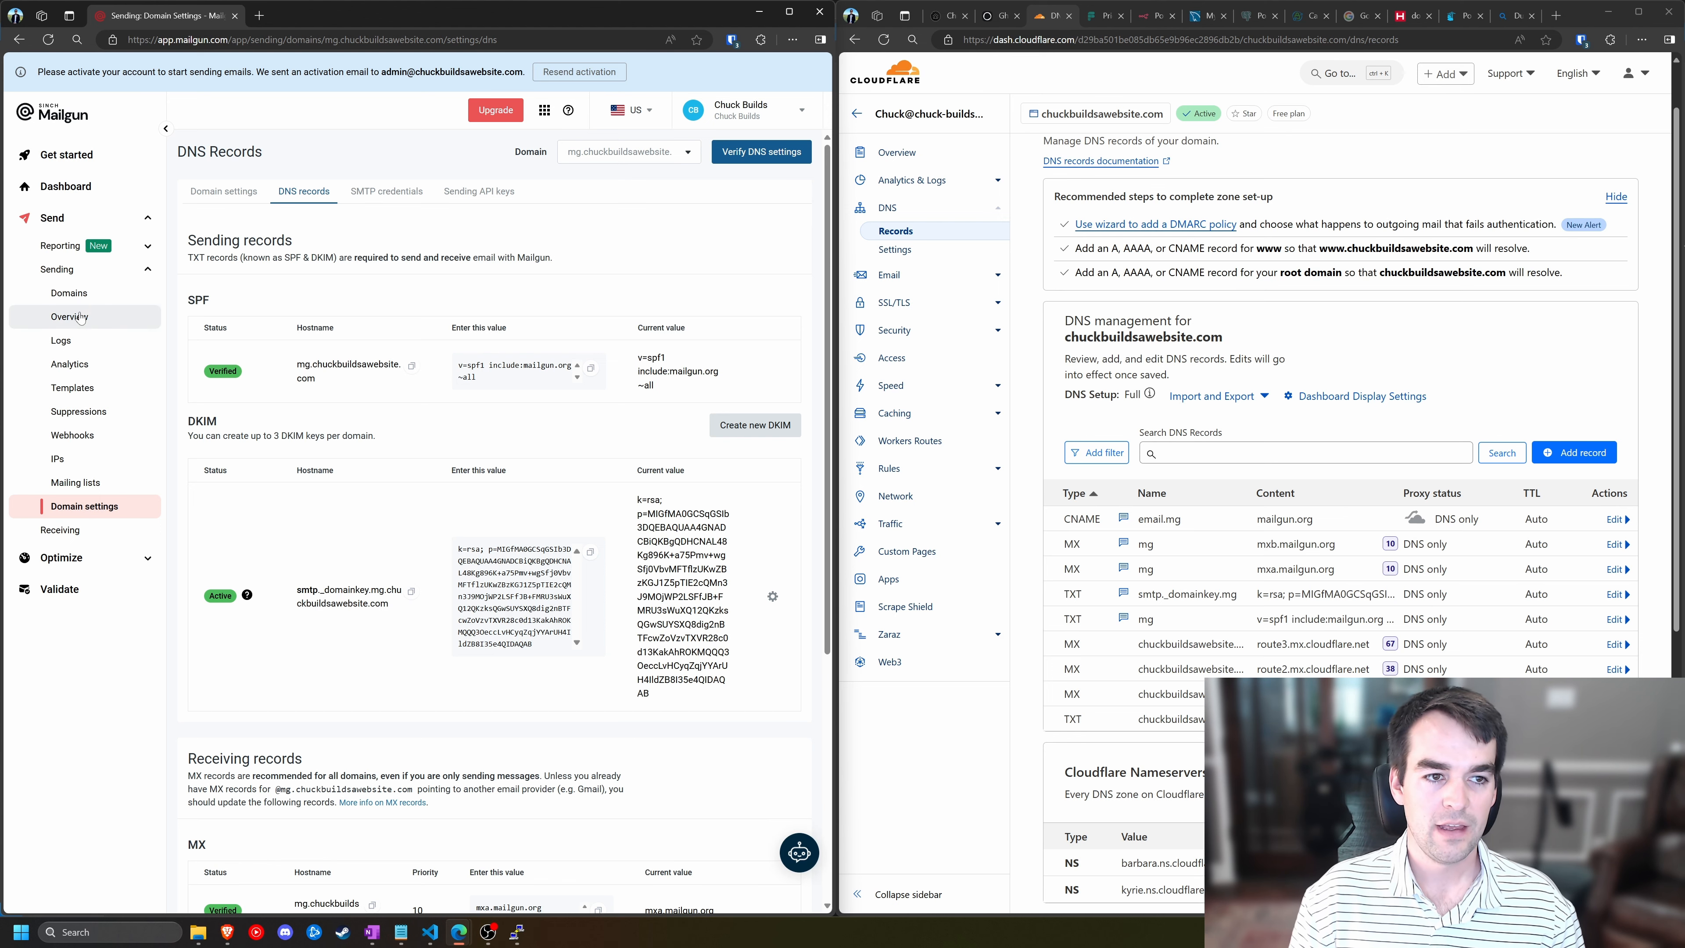
- Open the Mailgun domain's SMTP credentials and copy the SMTP host smtp.mailgun.org
{"action": "left_click", "coordinate": [399, 194]}
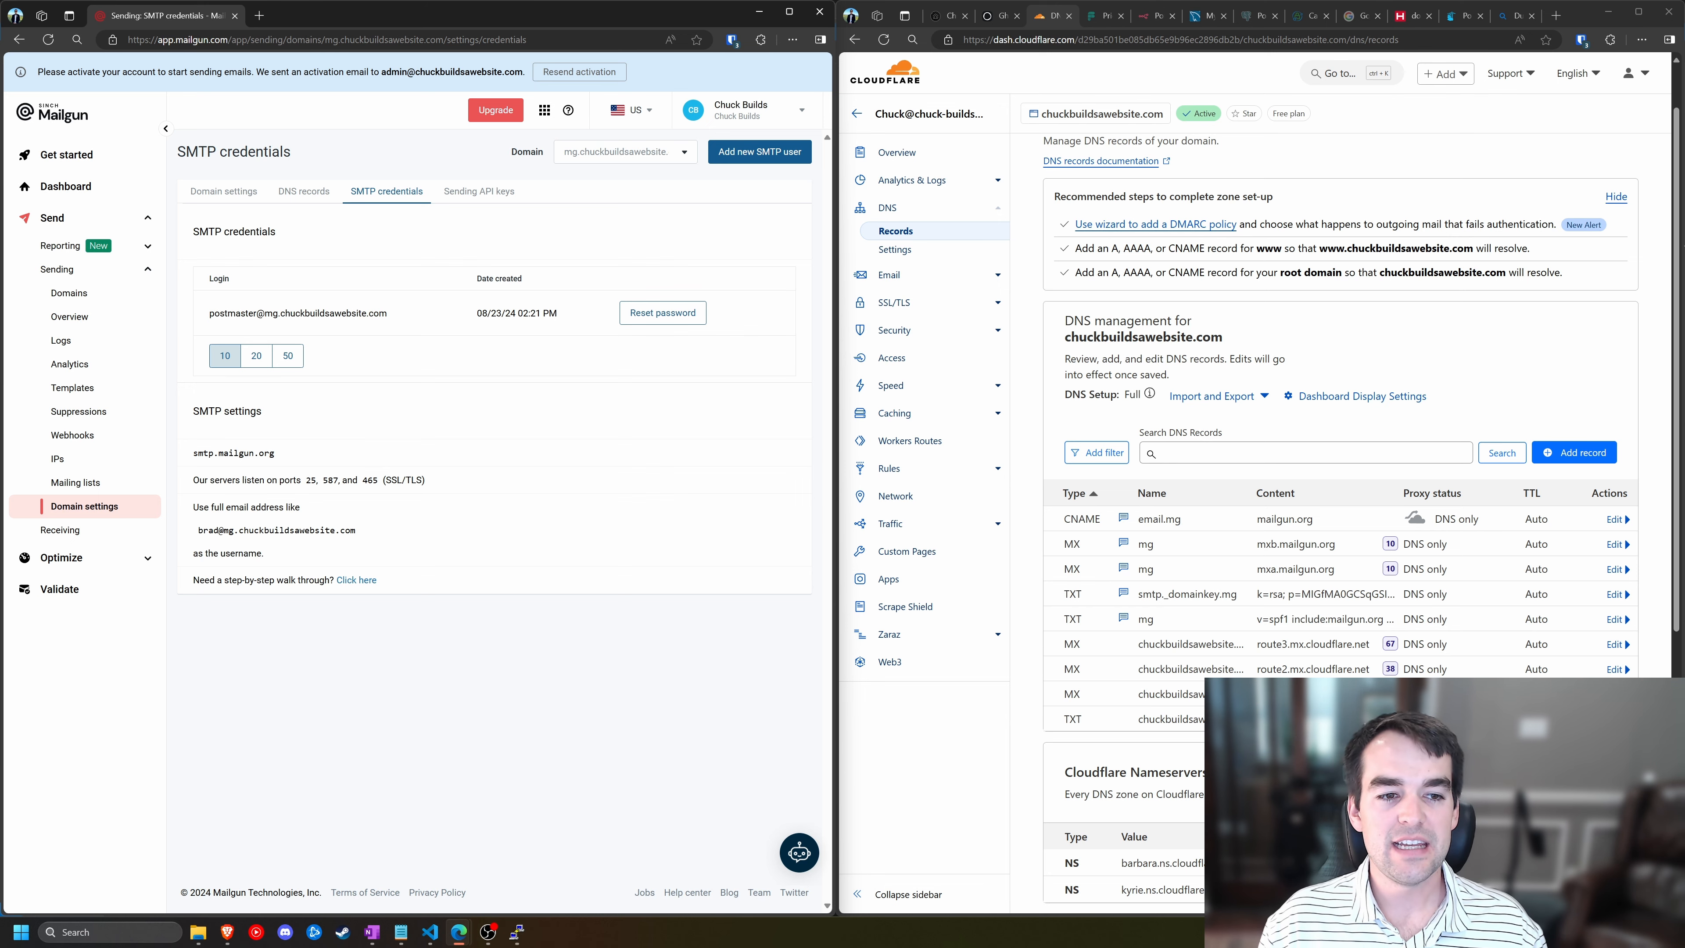
{"action": "key", "text": "ctrl"}
{"action": "key", "text": "ctrl"}
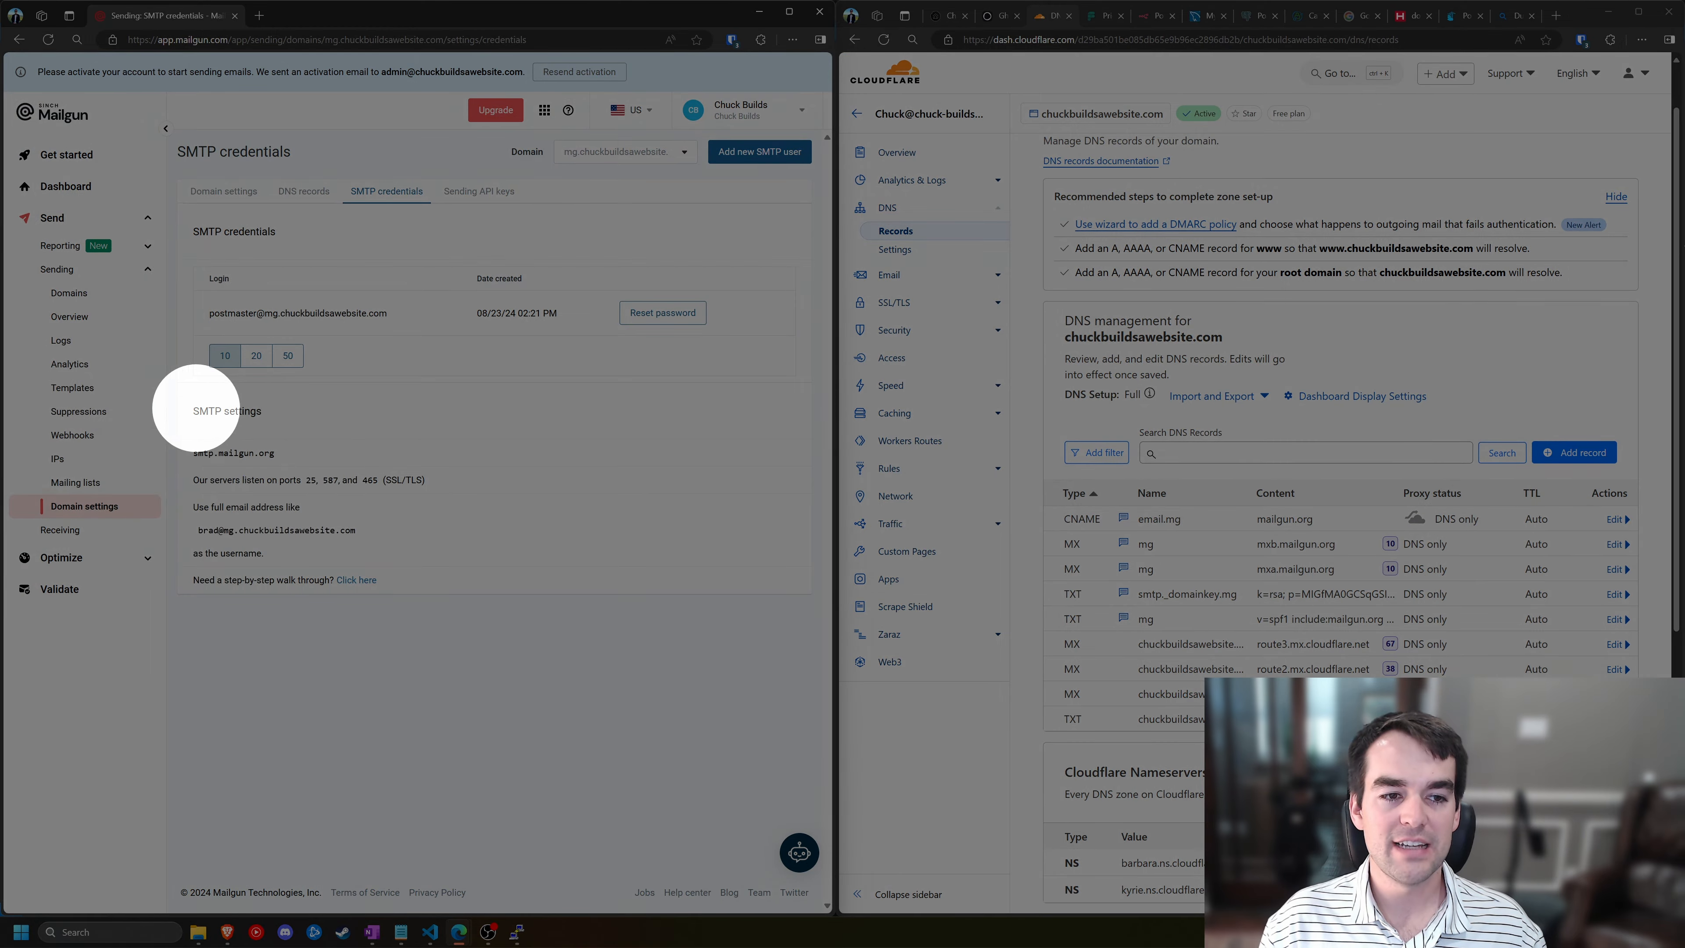
{"action": "left_click_drag", "start_coordinate": [193, 409], "coordinate": [292, 461]}
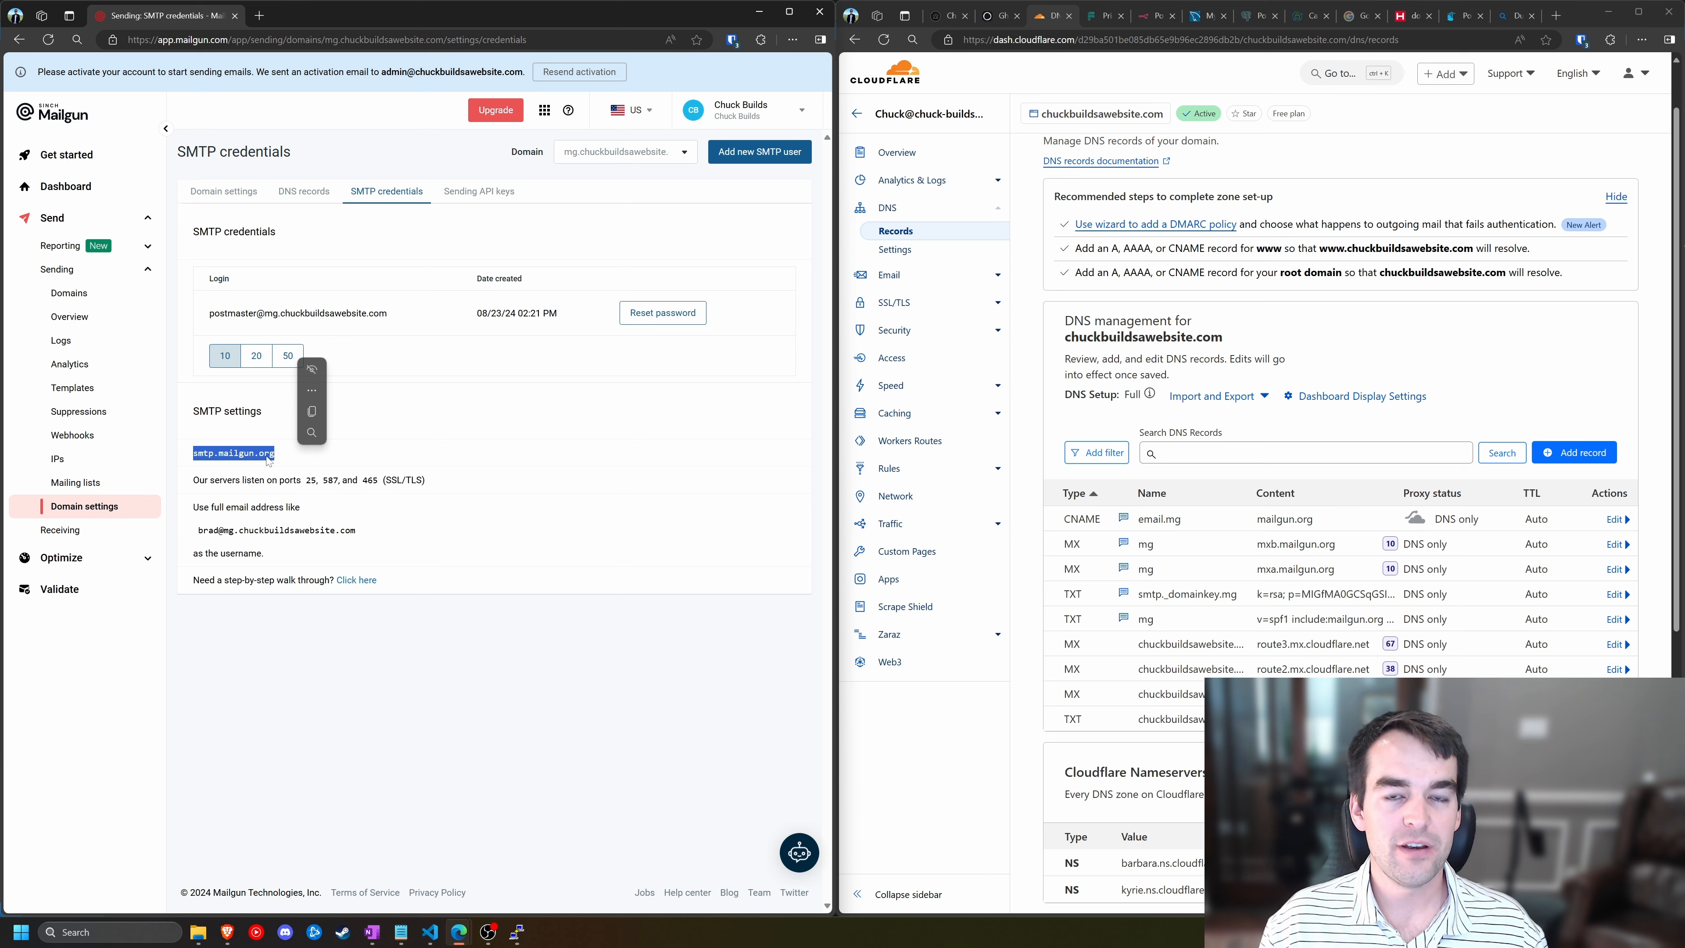
{"action": "key", "text": "ctrl+c"}
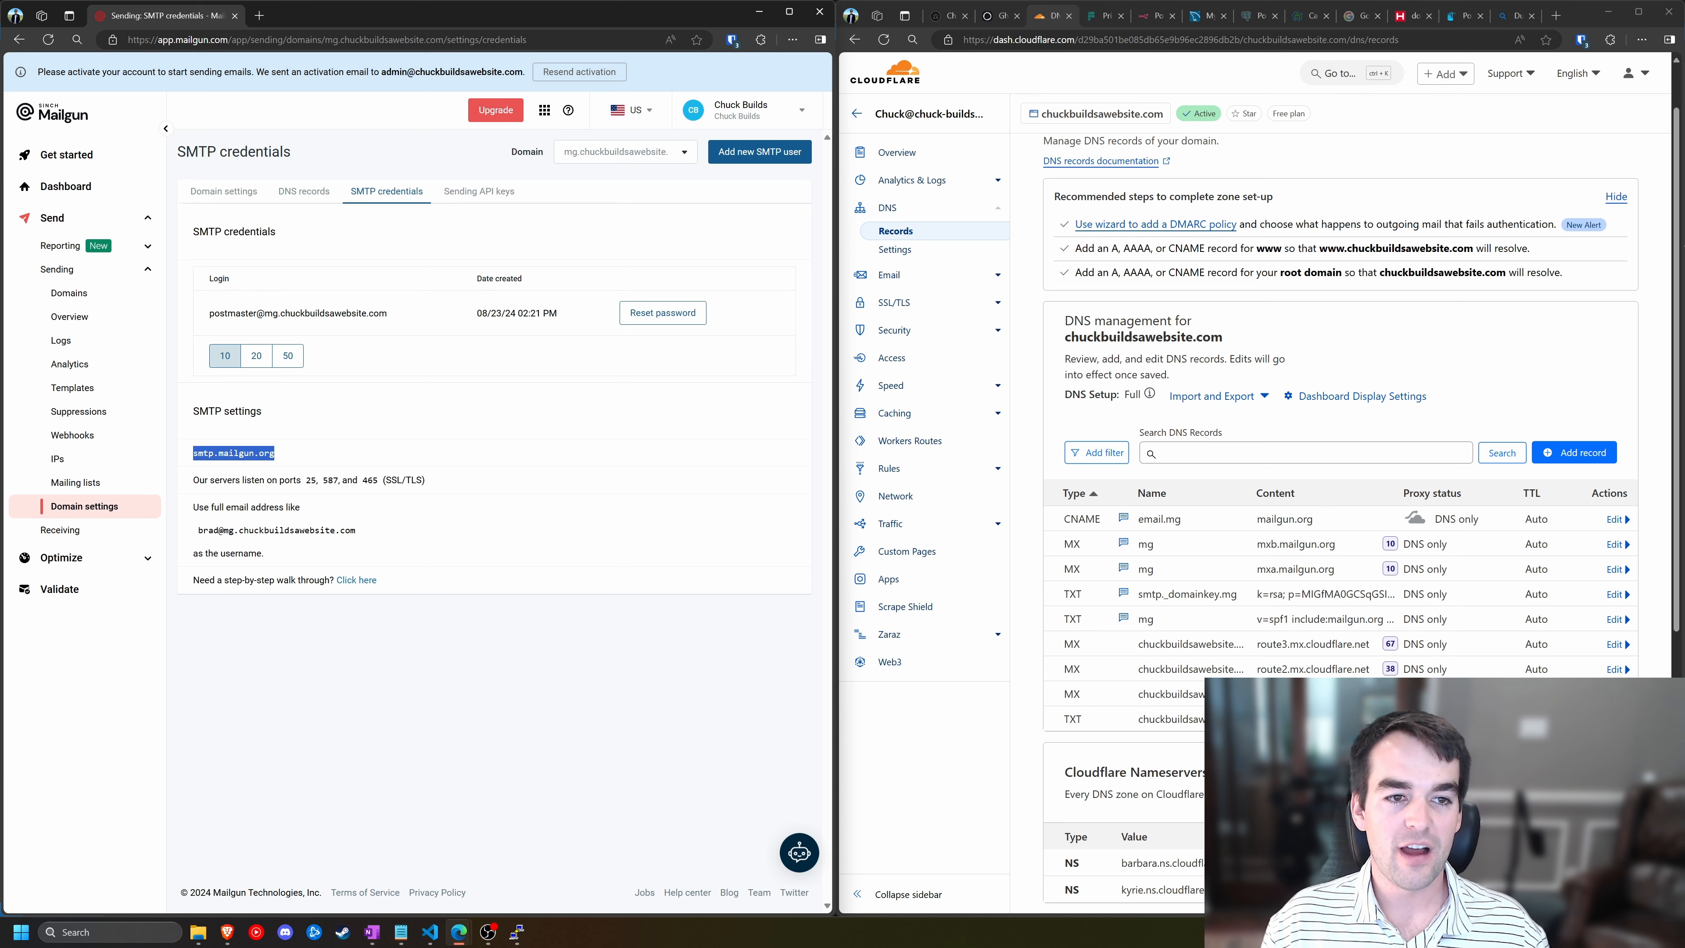
{"action": "left_click", "coordinate": [278, 455]}
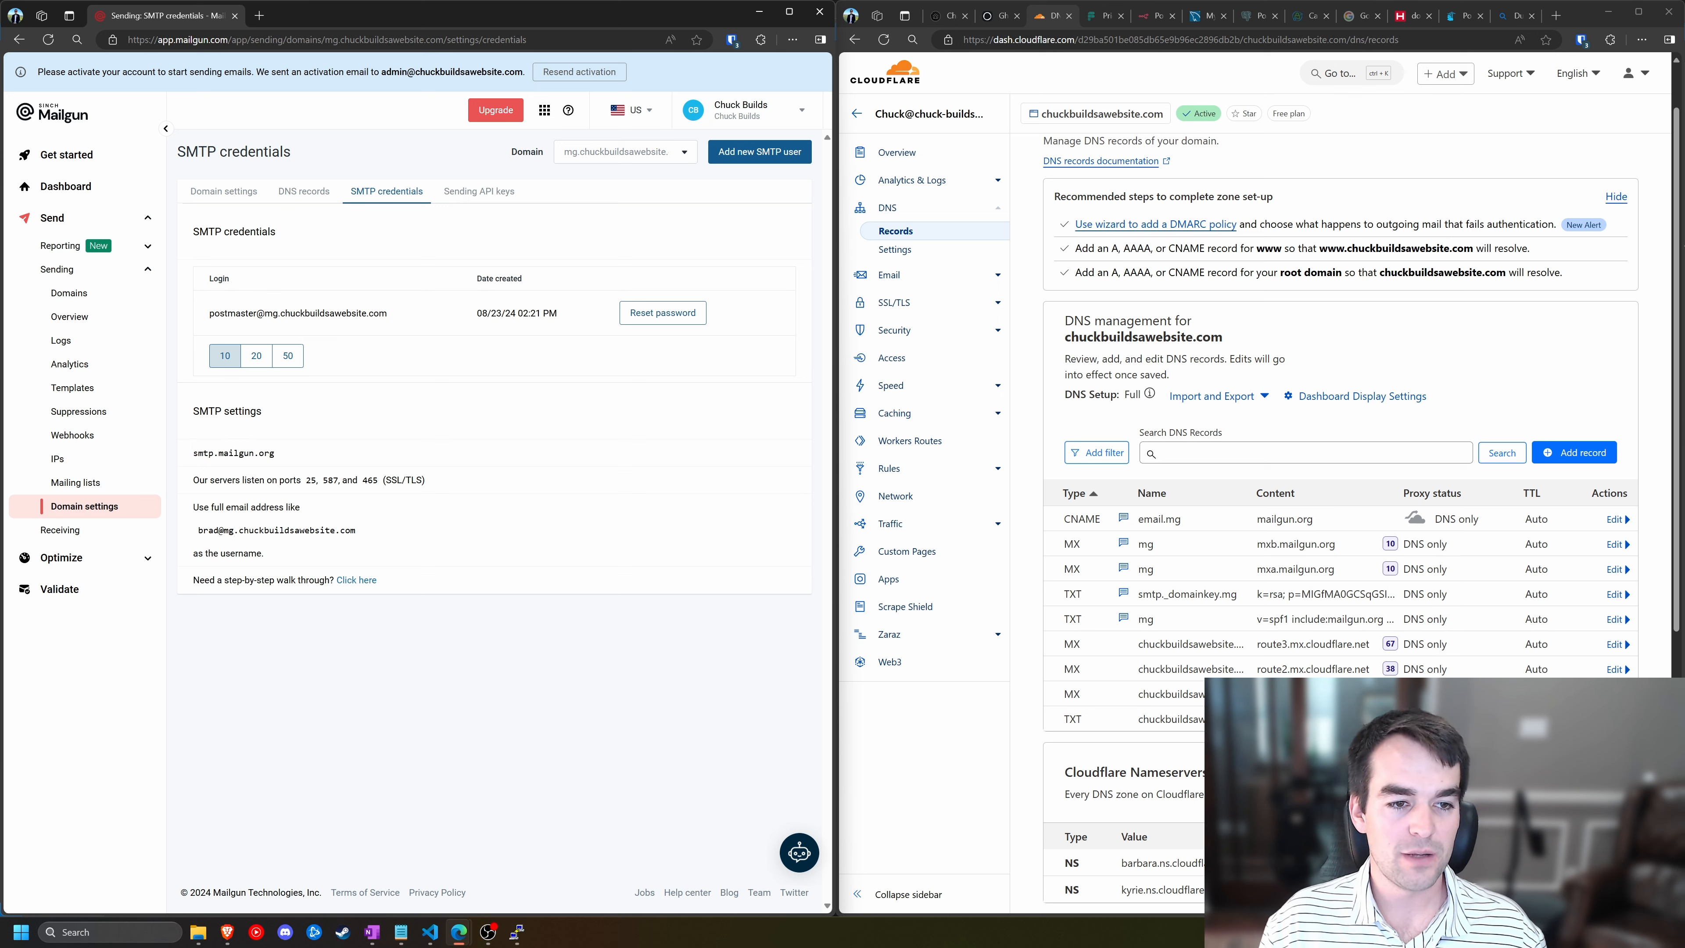
- Examine which ports Mailgun's SMTP servers listen on and which of them applies to SSL/TLS
{"action": "left_click_drag", "start_coordinate": [279, 458], "coordinate": [319, 480]}
{"action": "key", "text": "ctrl+c"}
{"action": "left_click_drag", "start_coordinate": [193, 454], "coordinate": [426, 484]}
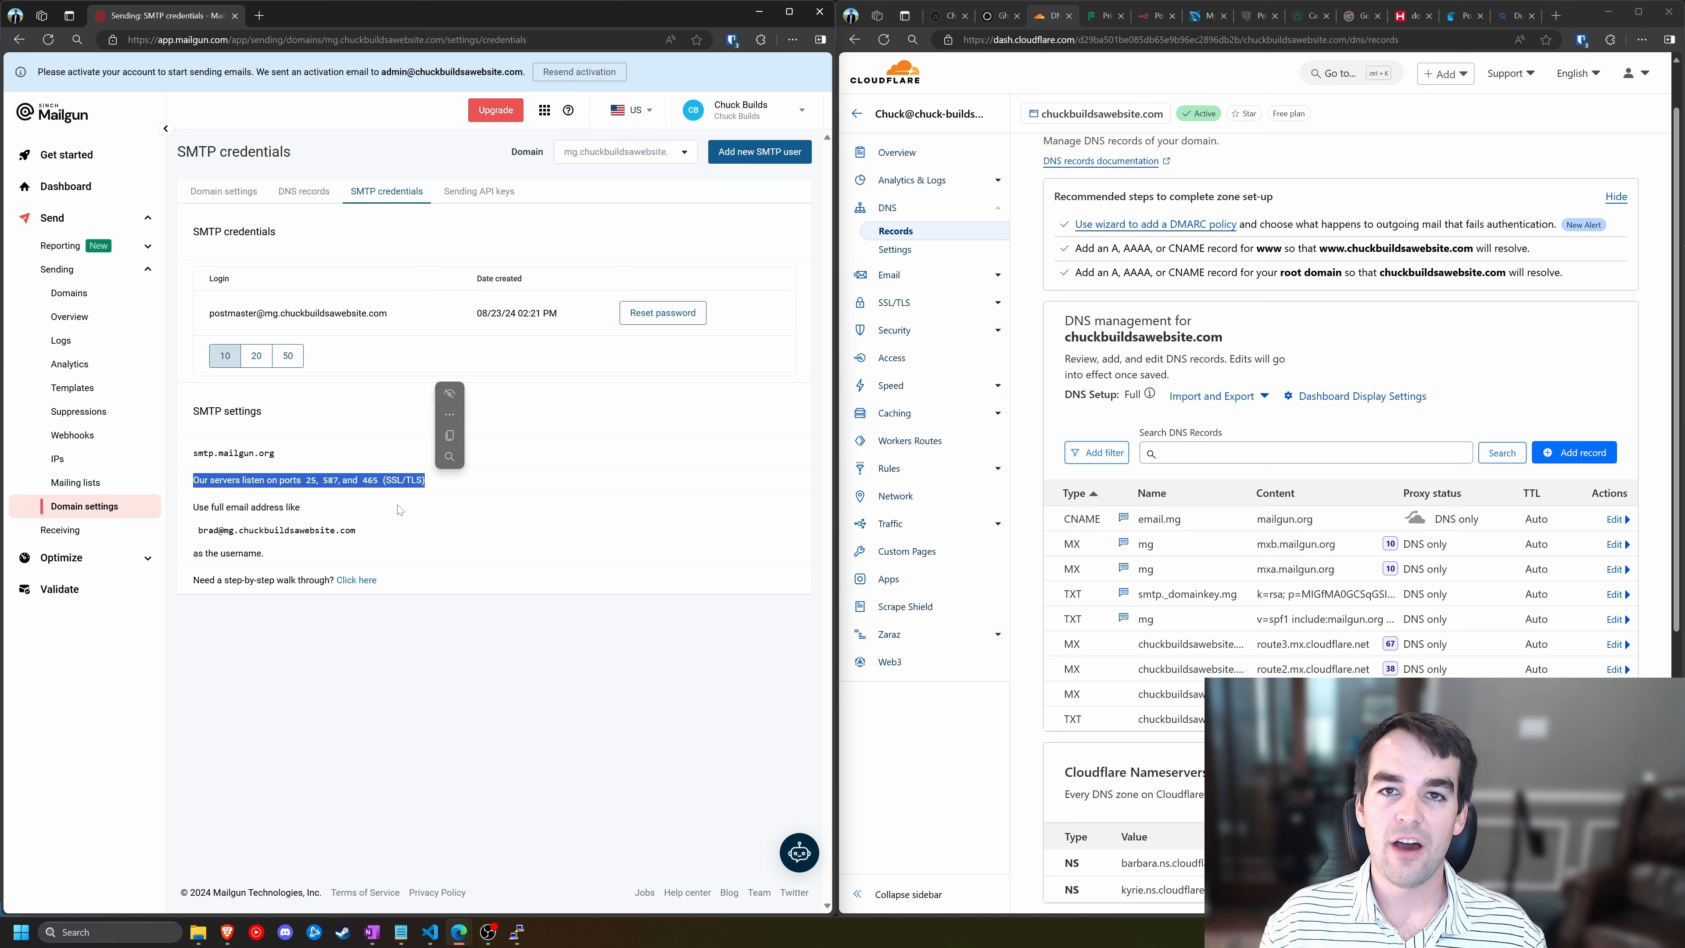
{"action": "left_click", "coordinate": [369, 506]}
{"action": "double_click", "coordinate": [311, 480]}
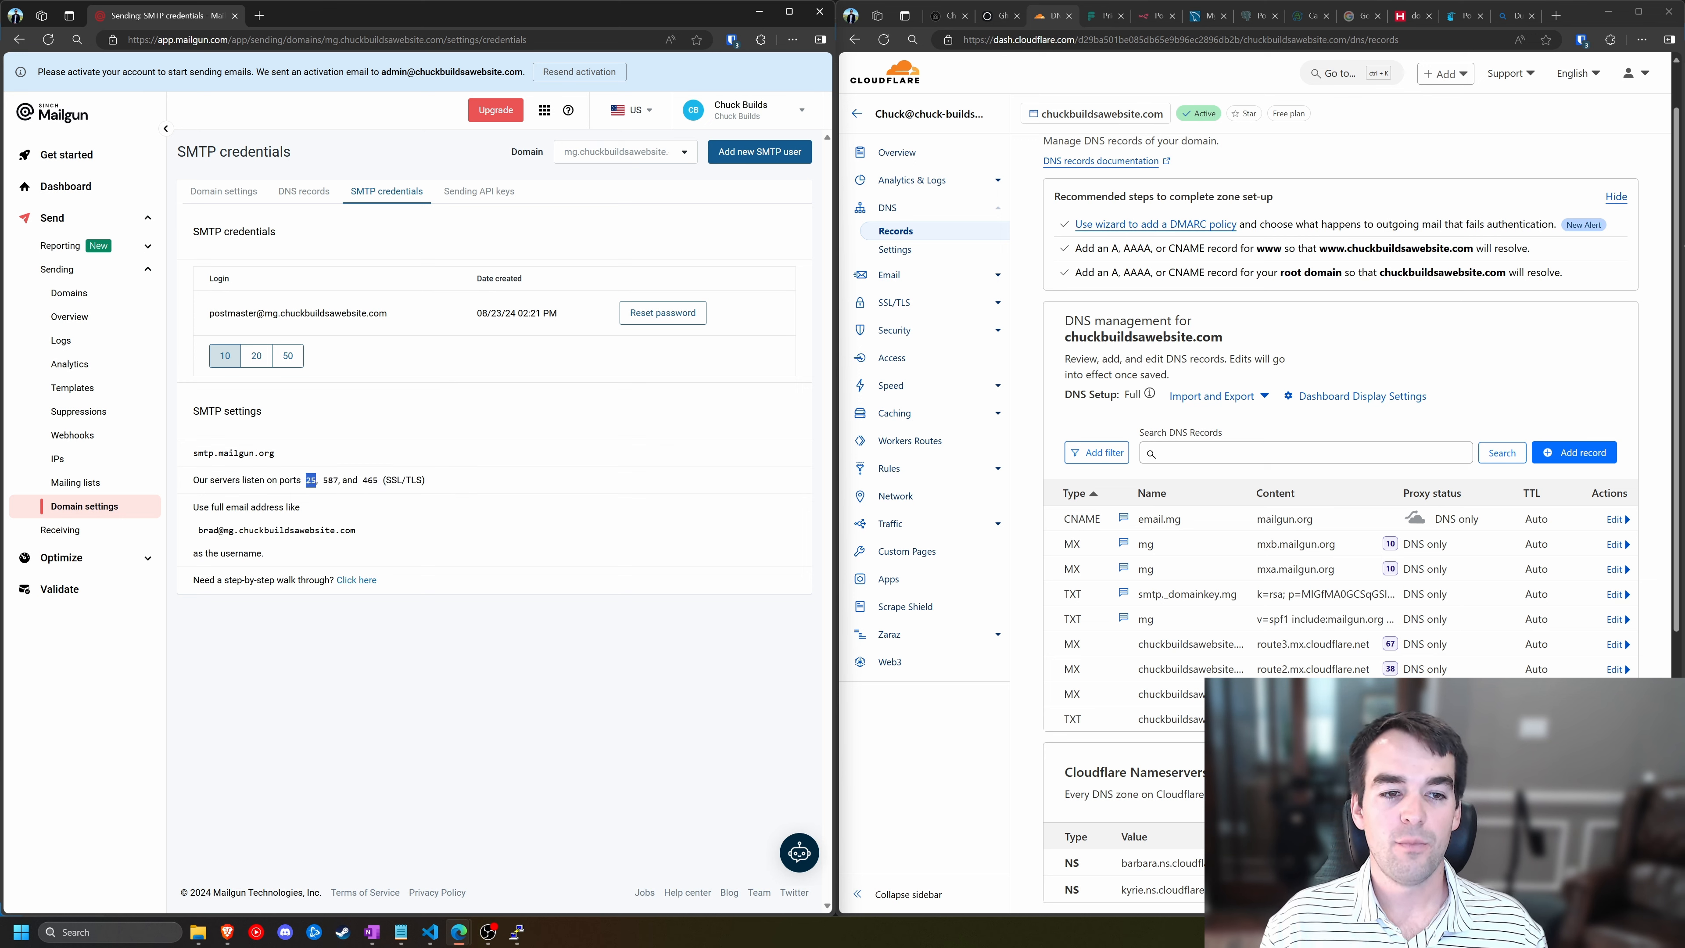
{"action": "left_click", "coordinate": [359, 481]}
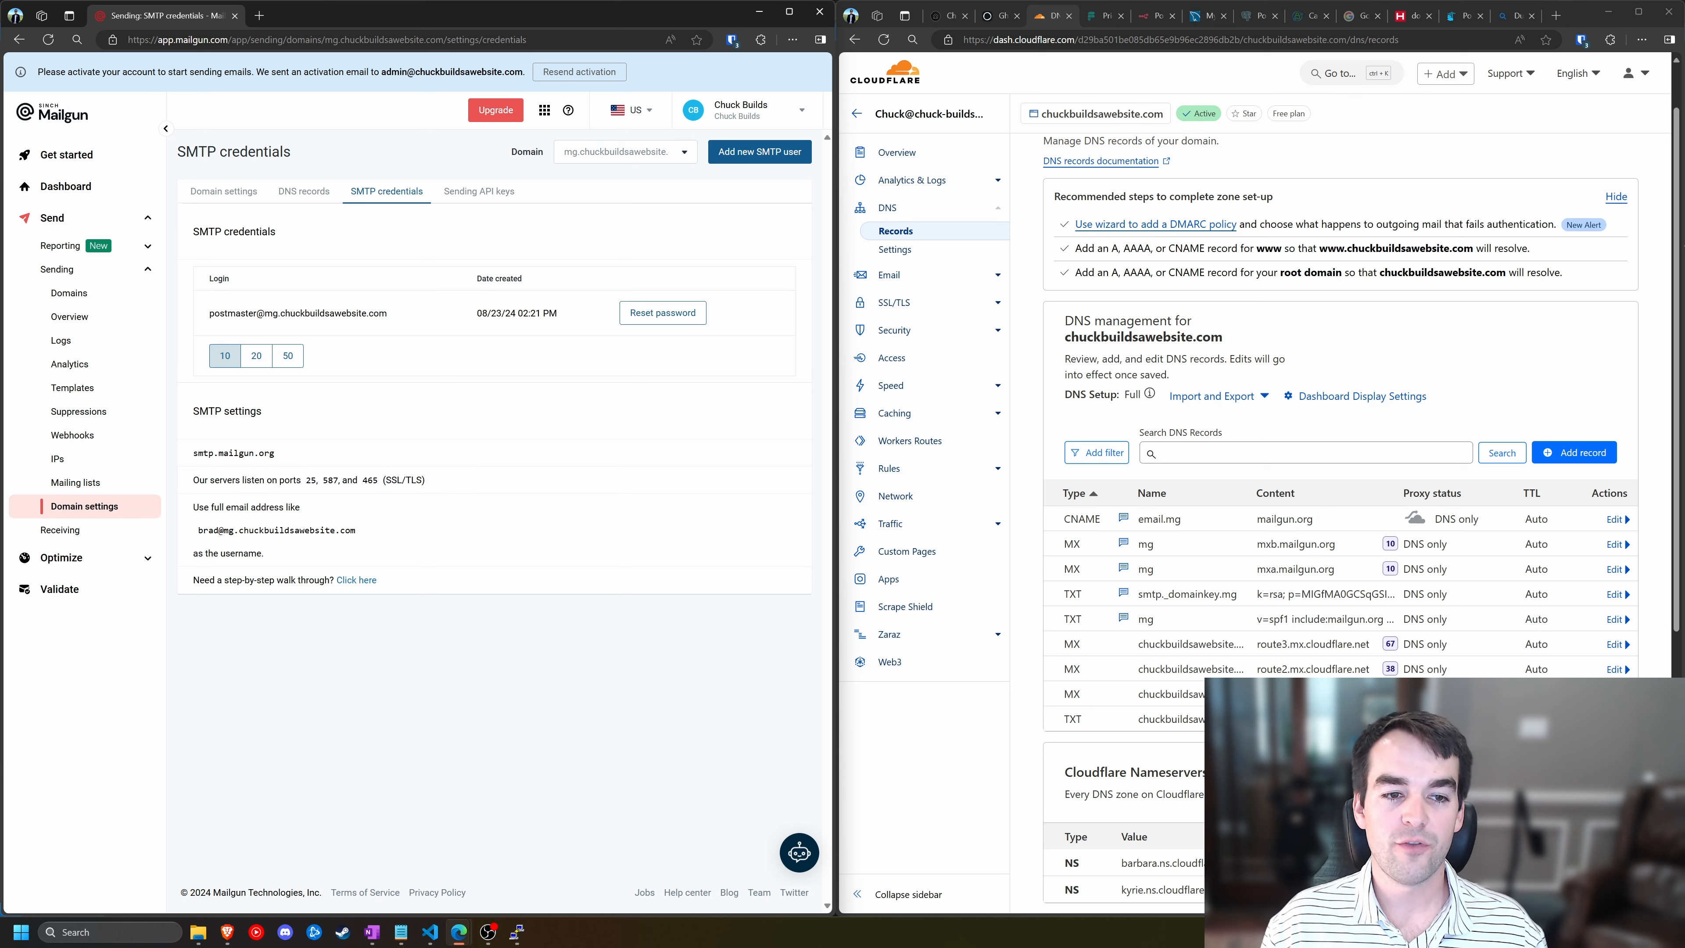
{"action": "double_click", "coordinate": [370, 480]}
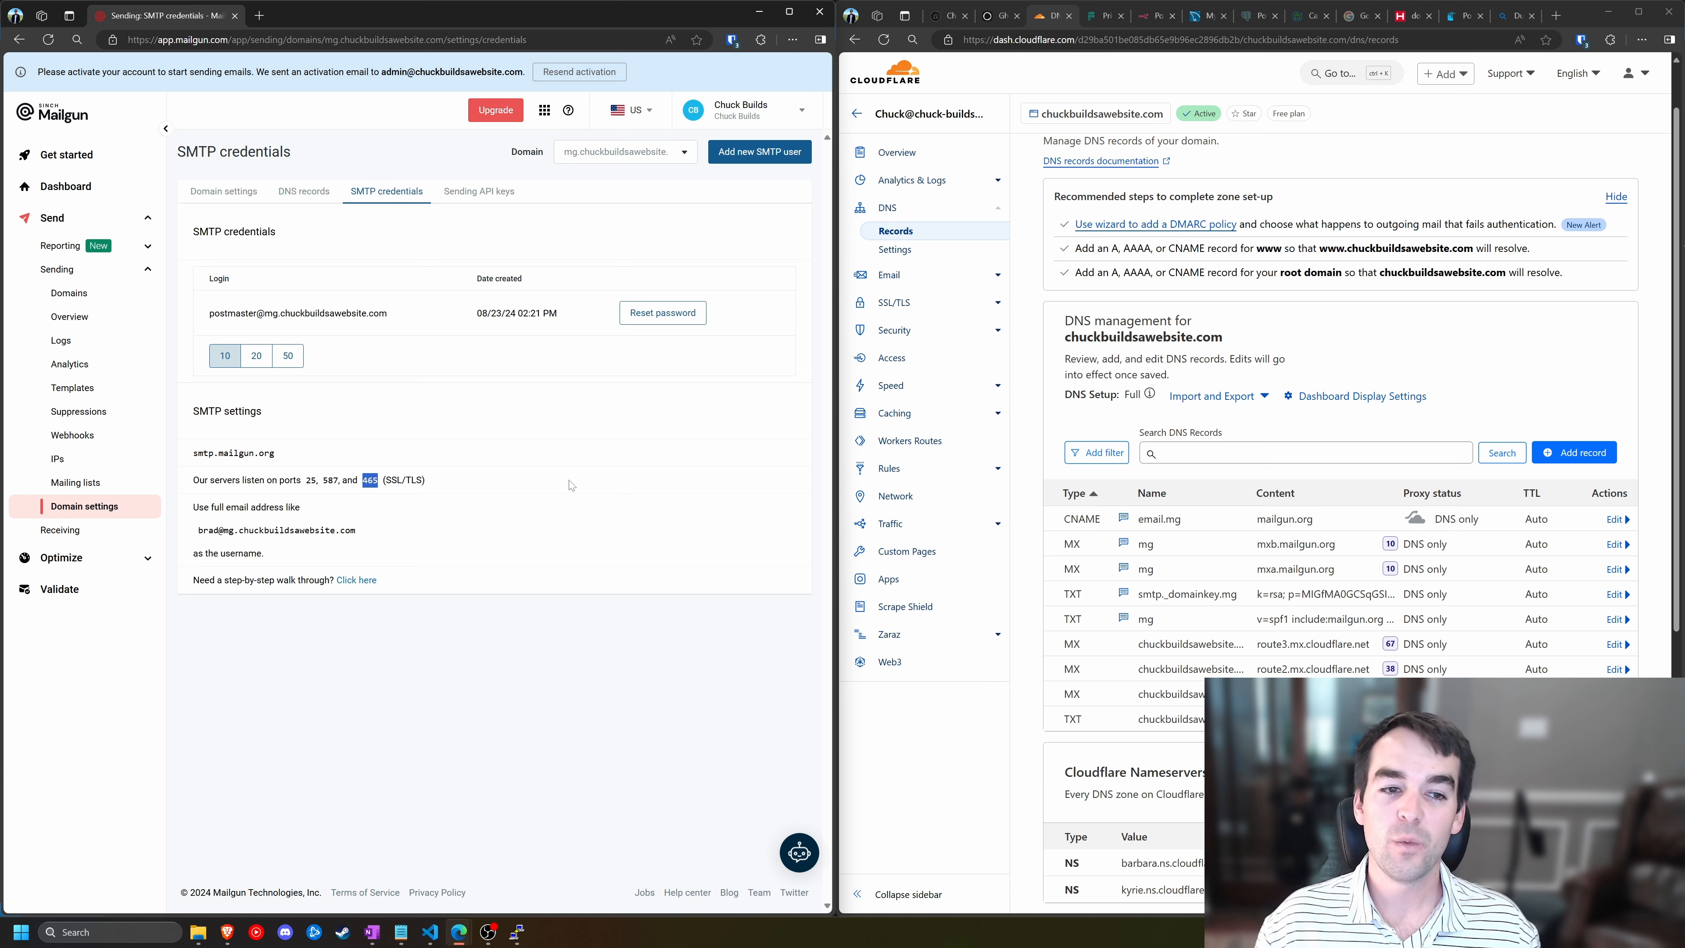
{"action": "left_click_drag", "start_coordinate": [318, 480], "coordinate": [338, 480]}
{"action": "left_click", "coordinate": [429, 504]}
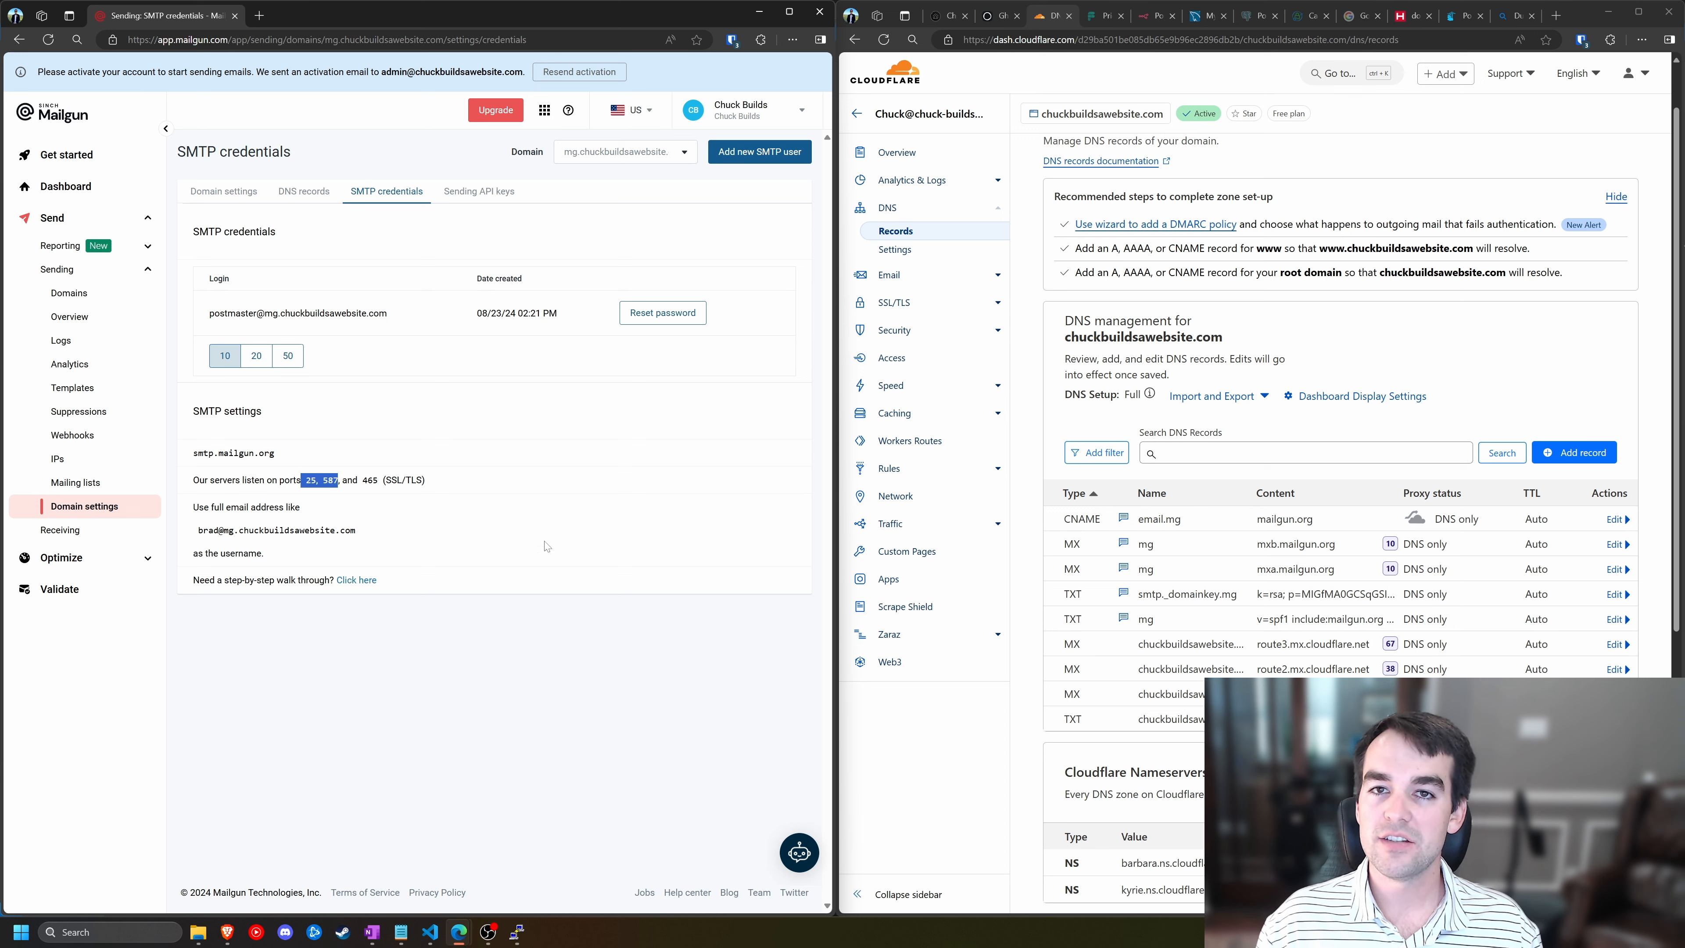
{"action": "left_click_drag", "start_coordinate": [362, 480], "coordinate": [397, 481]}
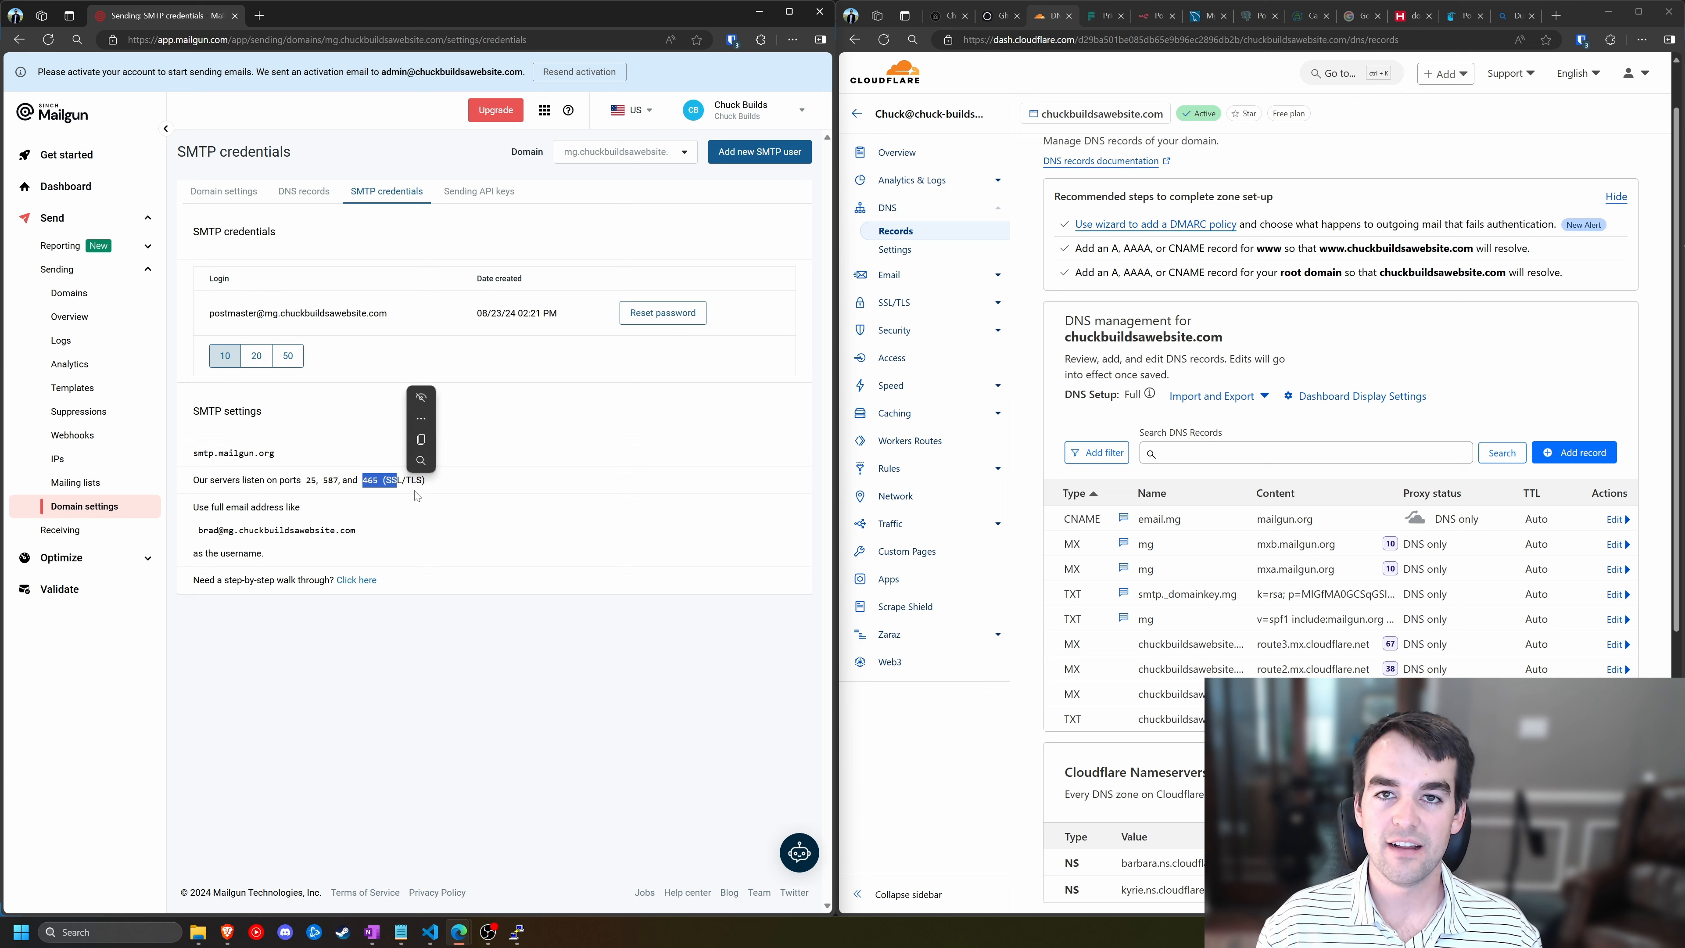
{"action": "left_click", "coordinate": [417, 507]}
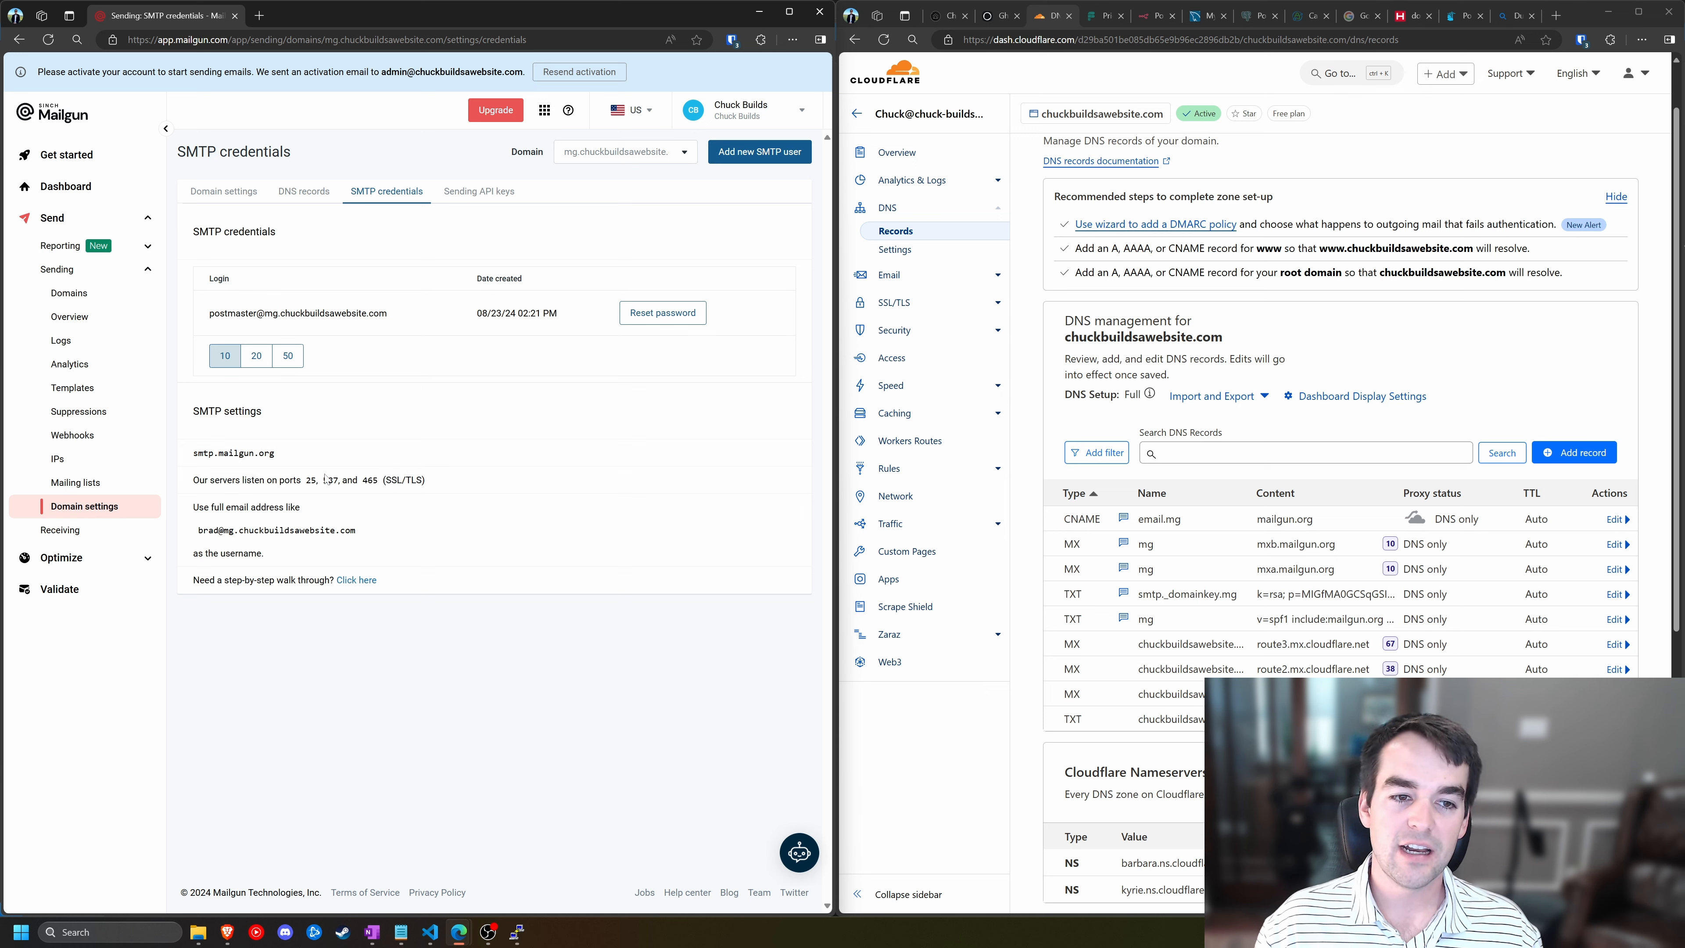
{"action": "left_click_drag", "start_coordinate": [323, 479], "coordinate": [334, 480]}
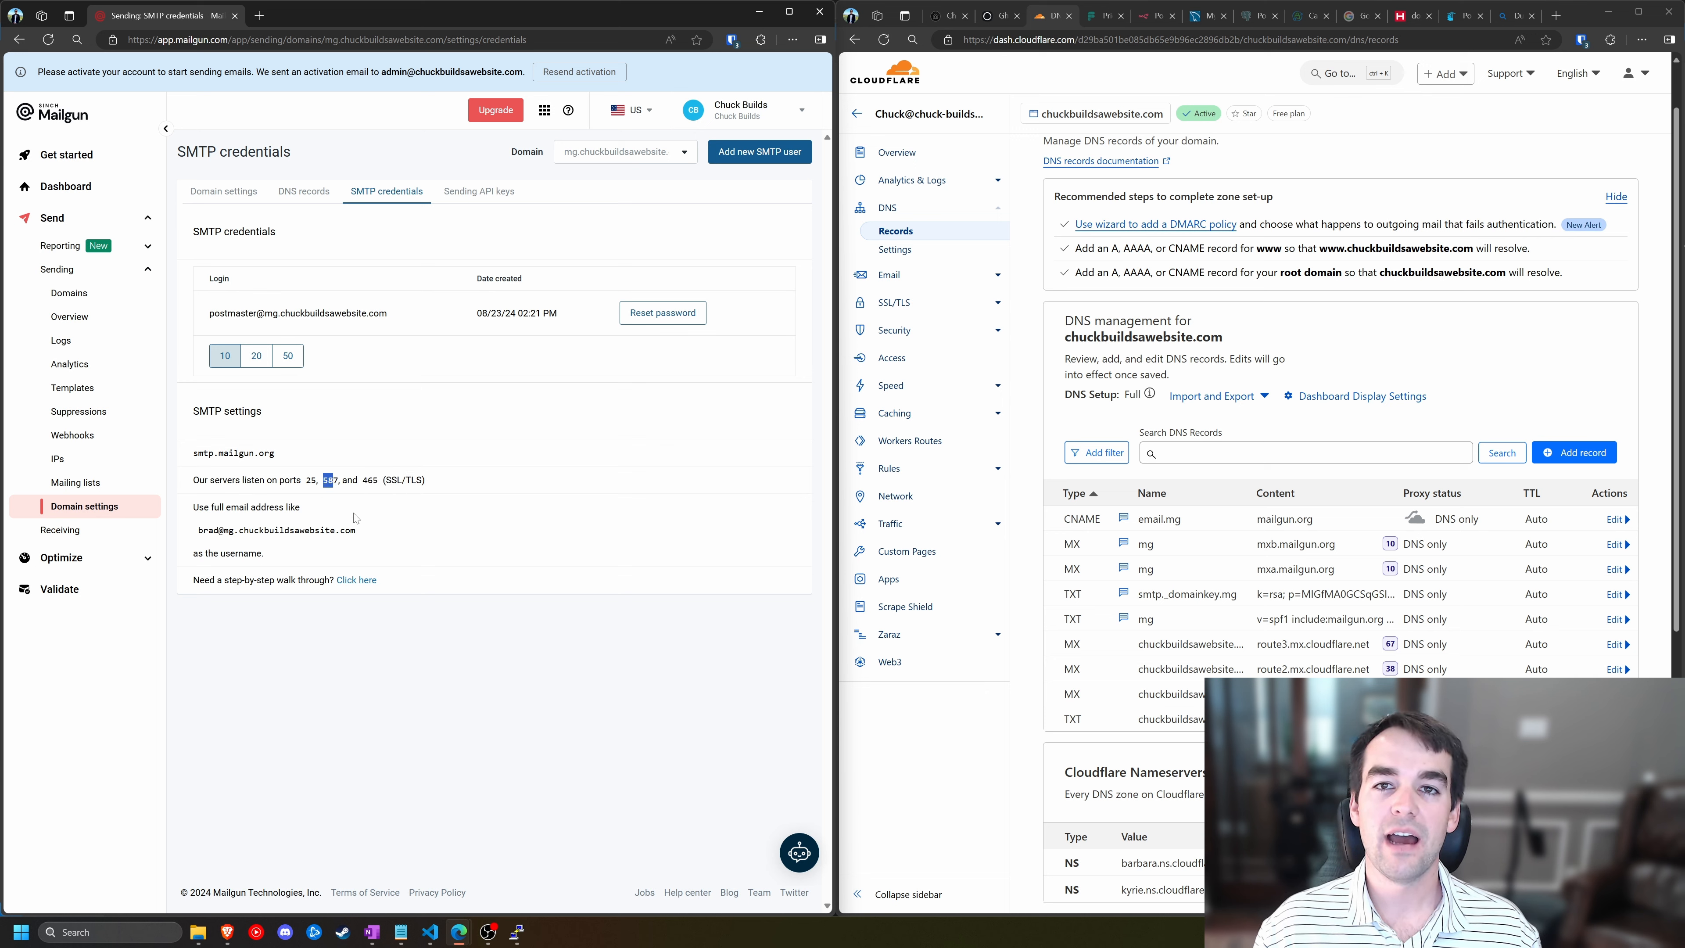
{"action": "left_click", "coordinate": [390, 503]}
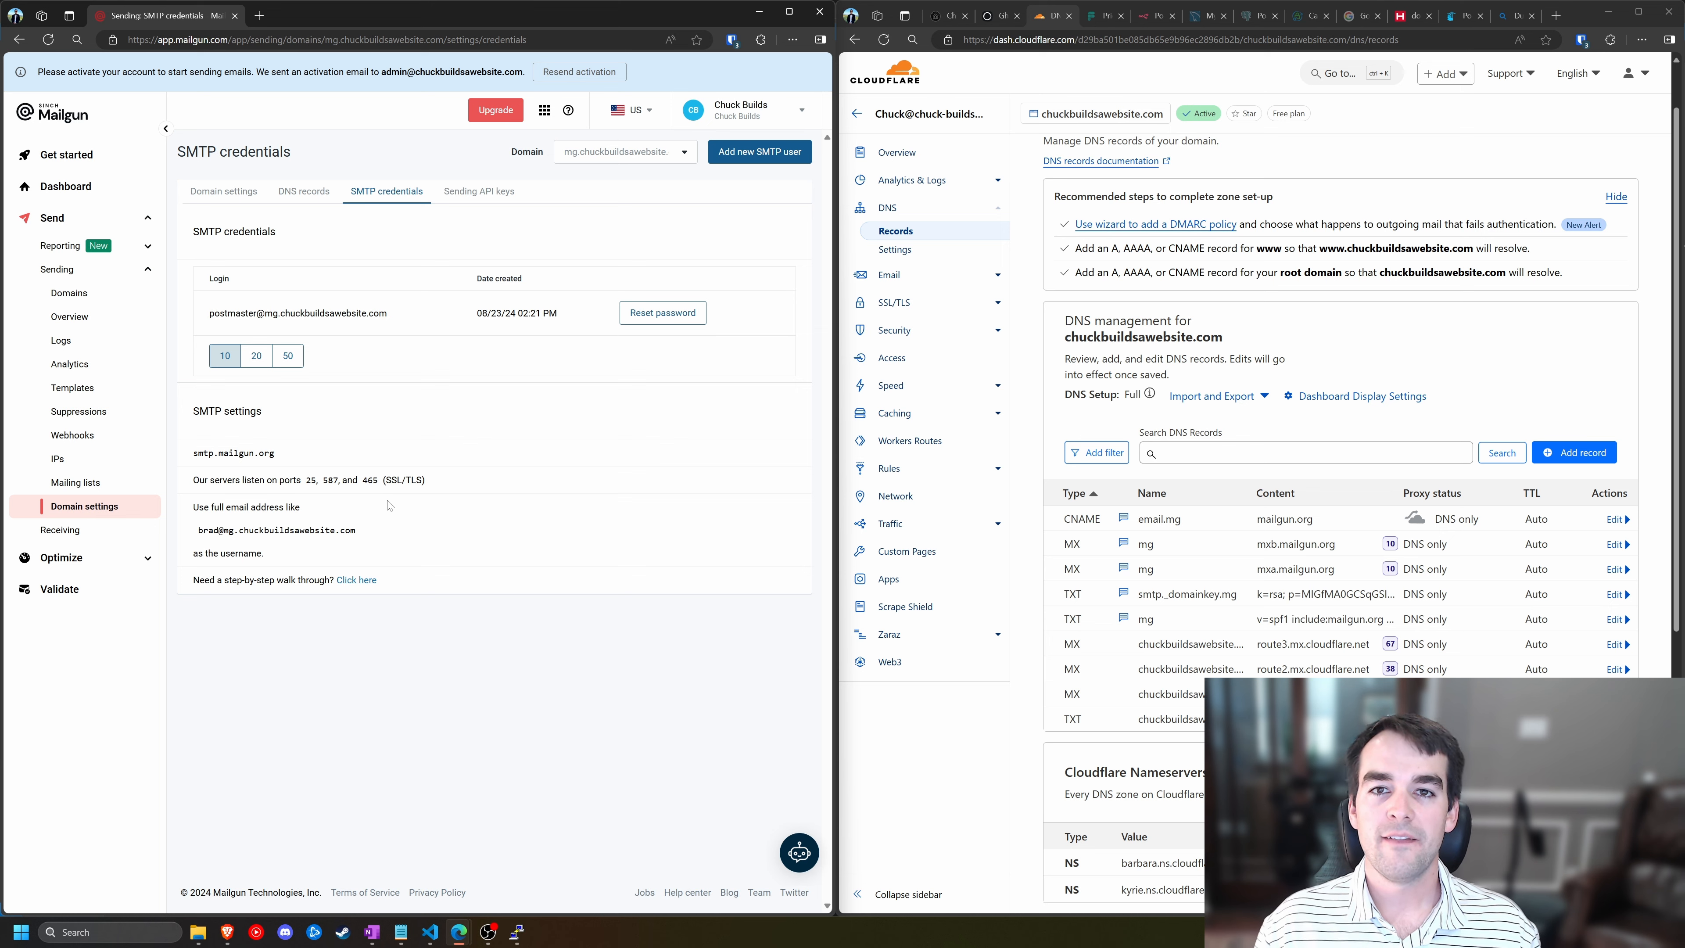
- Review the domain's sending API keys in Mailgun and Ghost's documentation on transactional versus bulk email
{"action": "left_click", "coordinate": [1102, 17]}
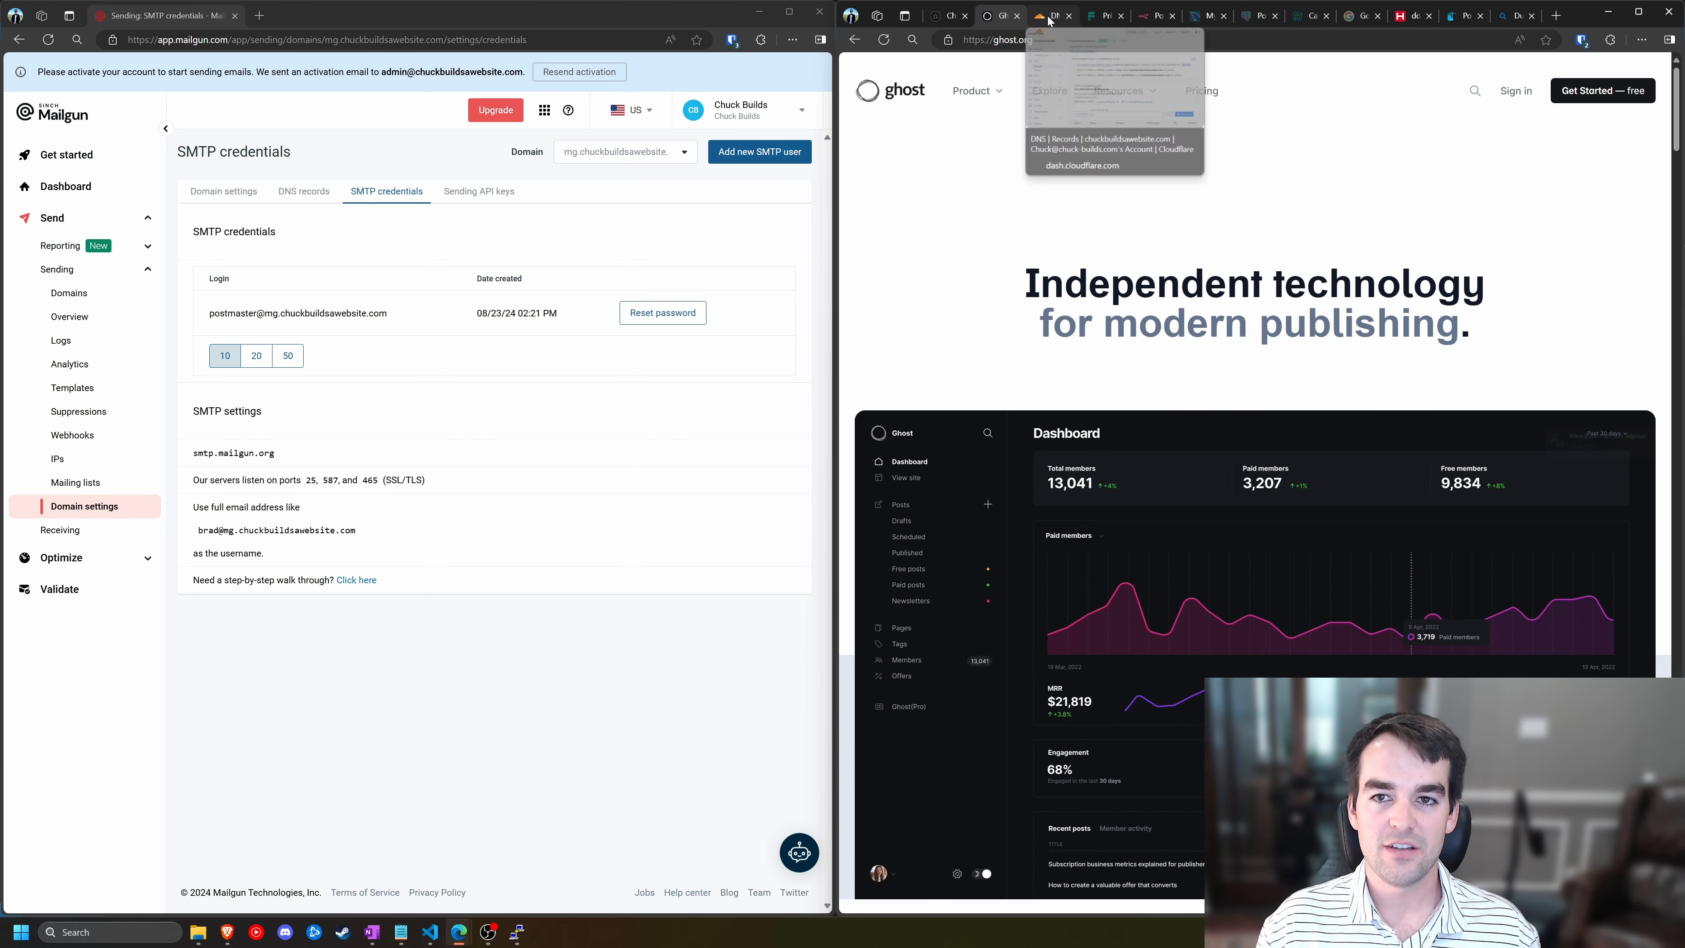
{"action": "left_click", "coordinate": [1053, 15]}
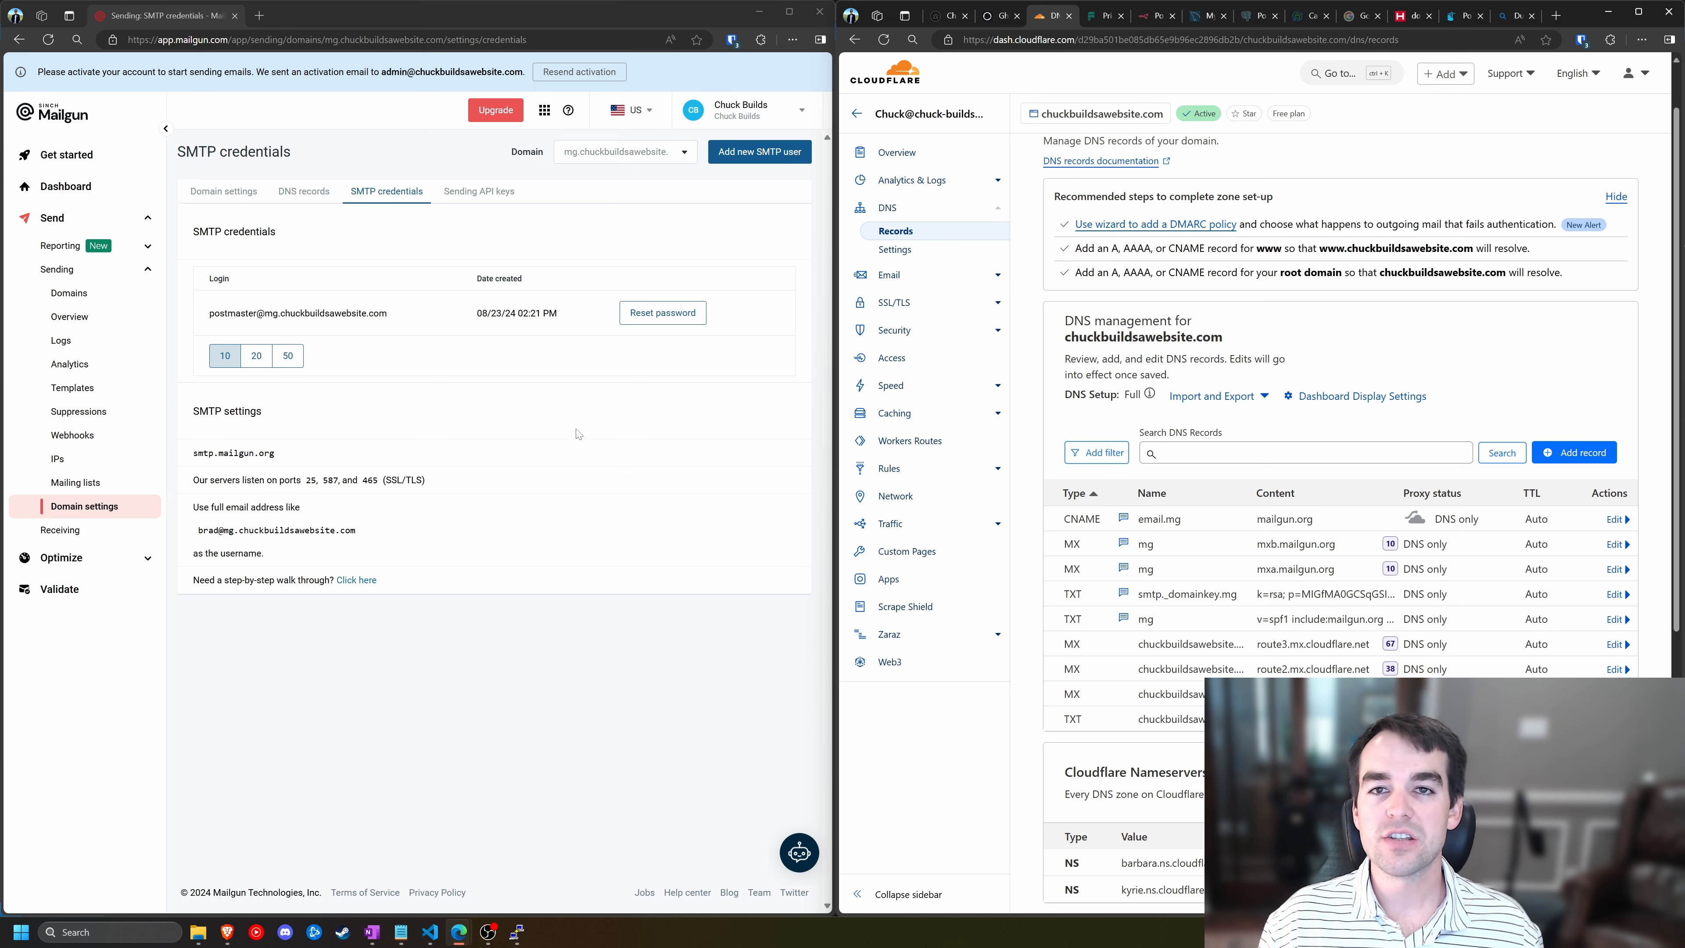
{"action": "left_click", "coordinate": [479, 191]}
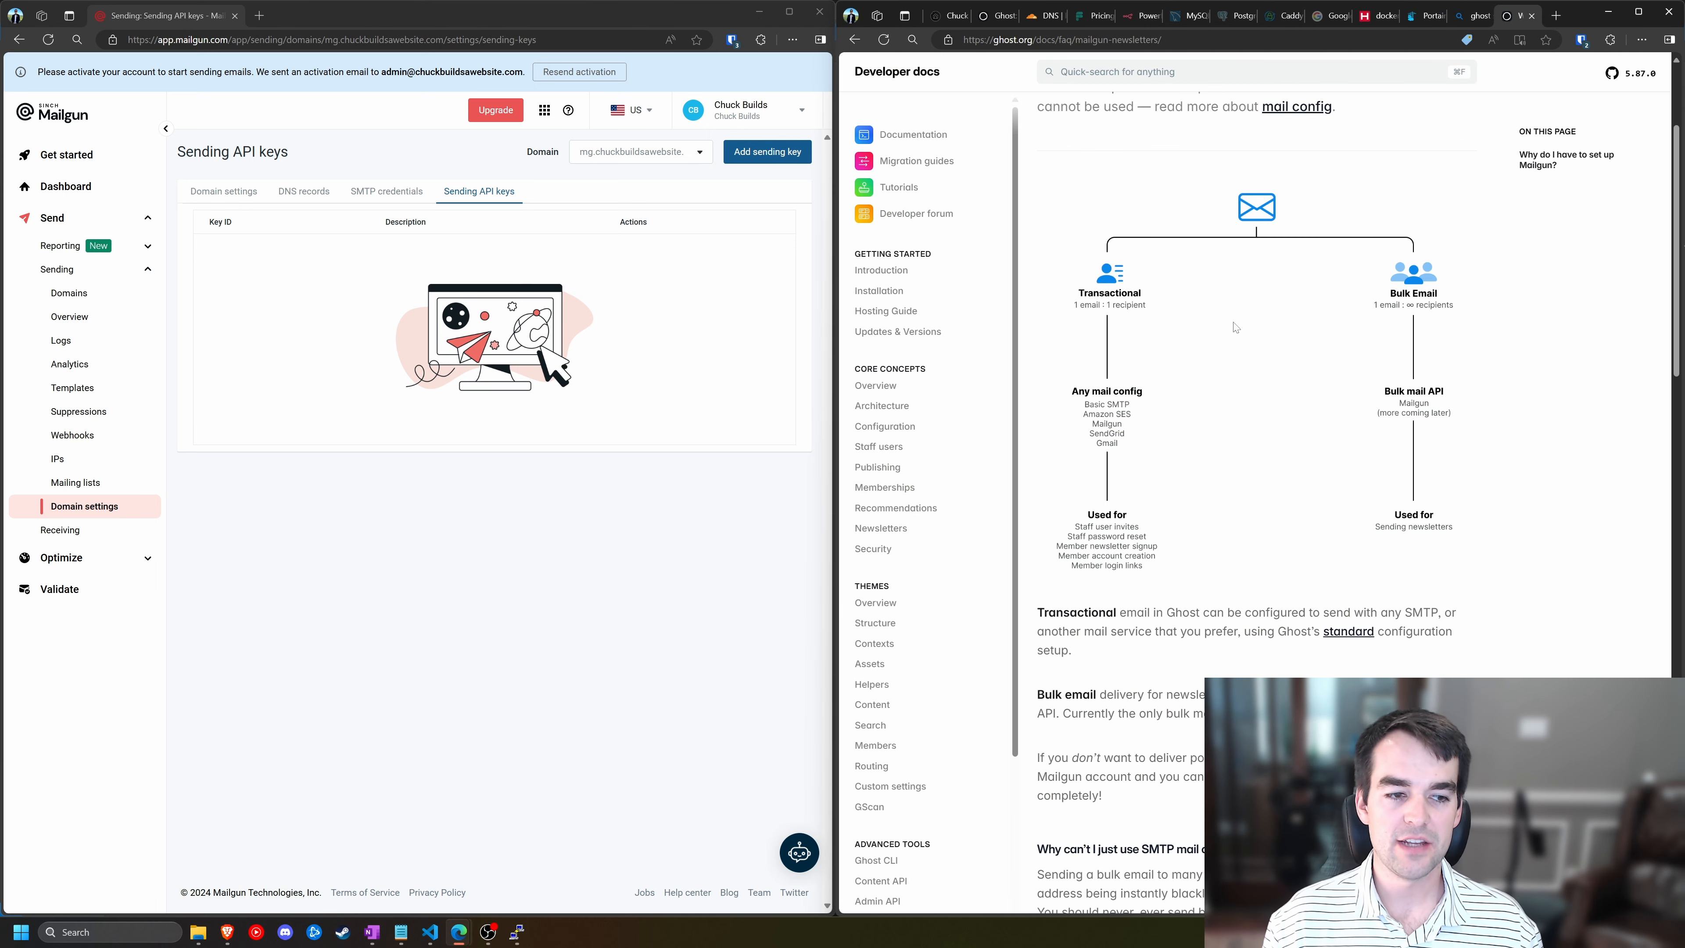
{"action": "scroll", "coordinate": [1171, 265], "scroll_direction": "up", "scroll_amount": 1}
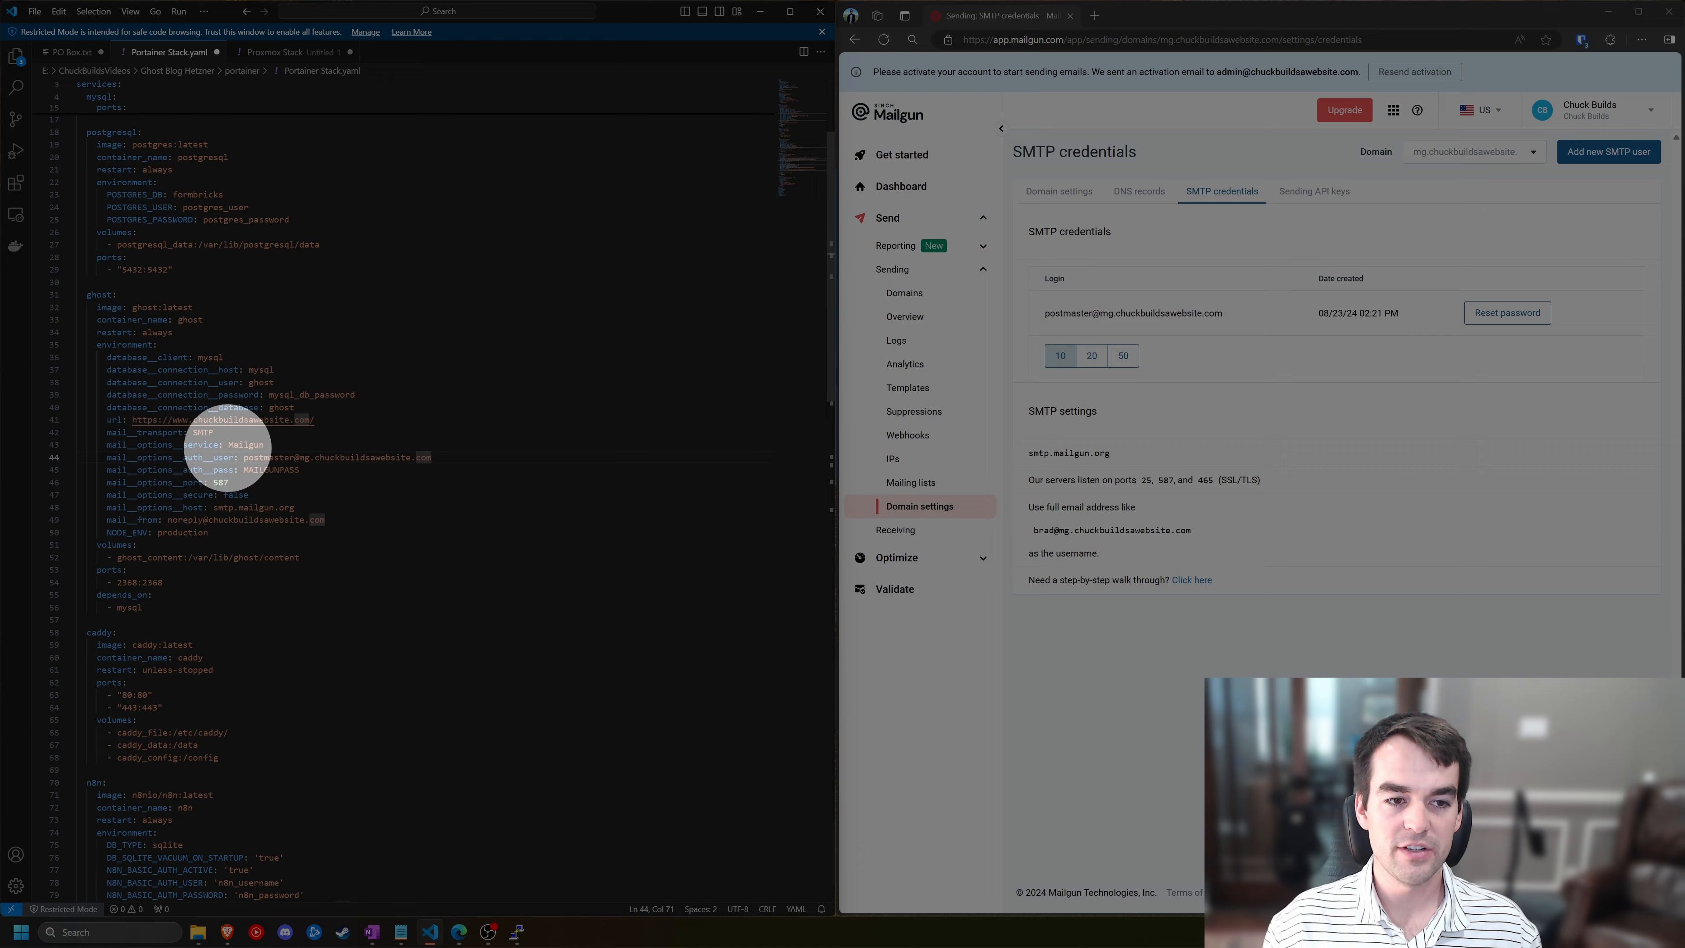
- Compare the mail service and auth user settings in Portainer Stack.yaml's ghost service with the login in Mailgun's SMTP credentials
{"action": "double_click", "coordinate": [245, 444]}
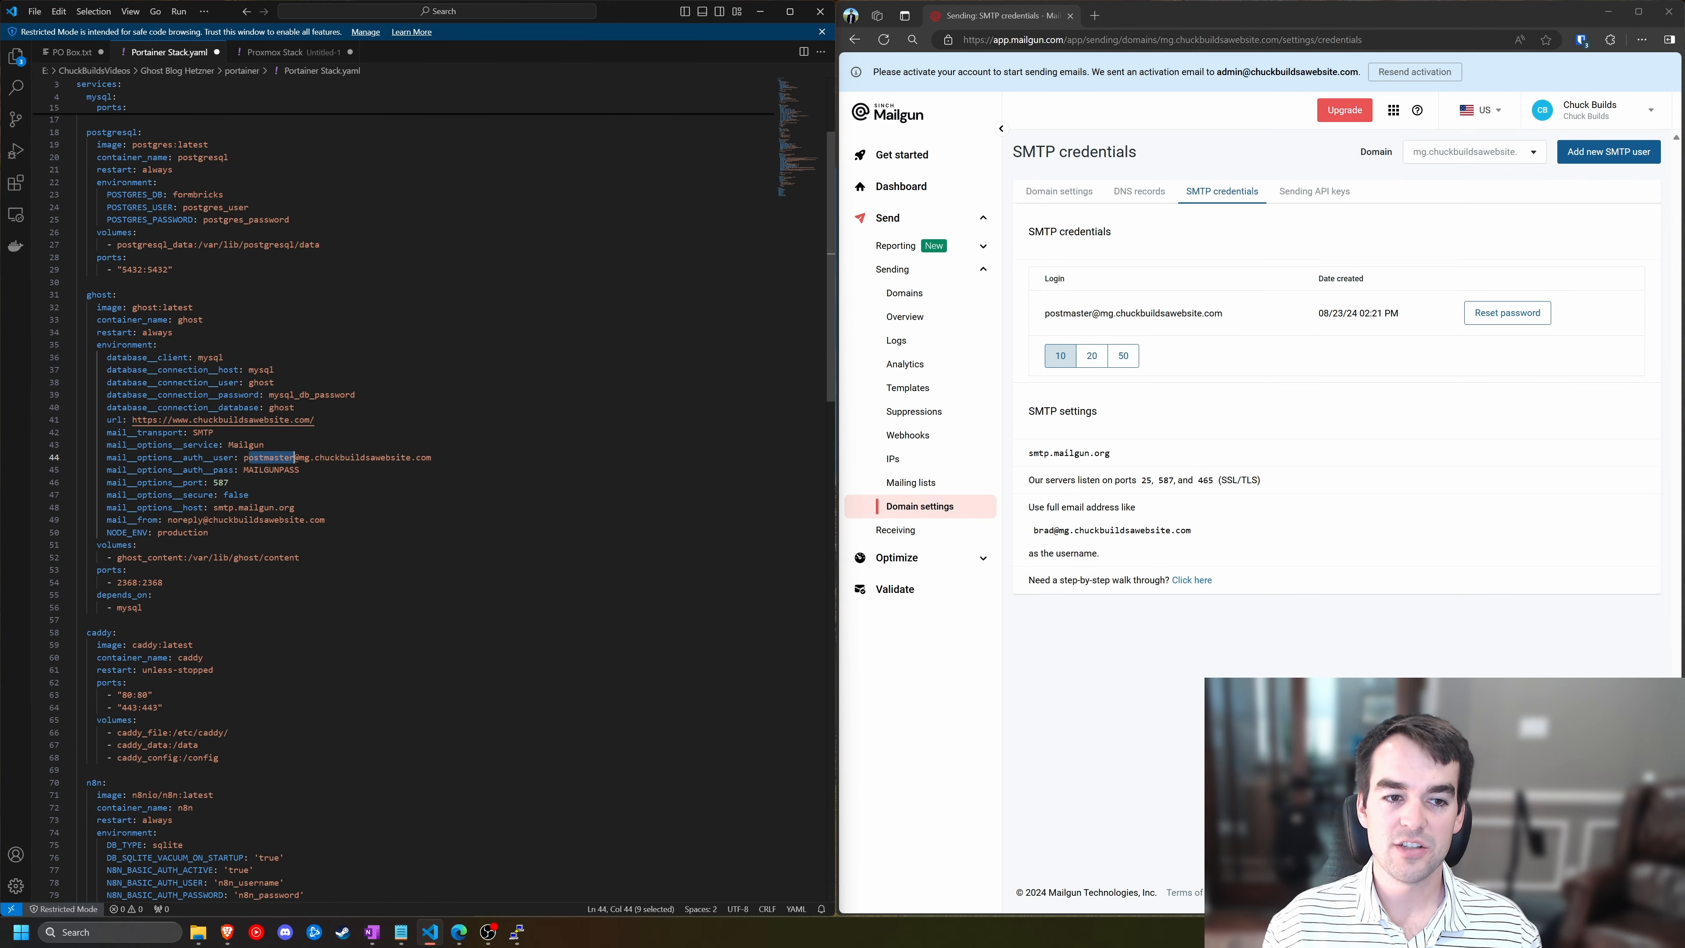
{"action": "left_click", "coordinate": [306, 457]}
{"action": "key", "text": "ctrl+Right"}
{"action": "key", "text": "ctrl+Right"}
{"action": "key", "text": "ctrl+Right"}
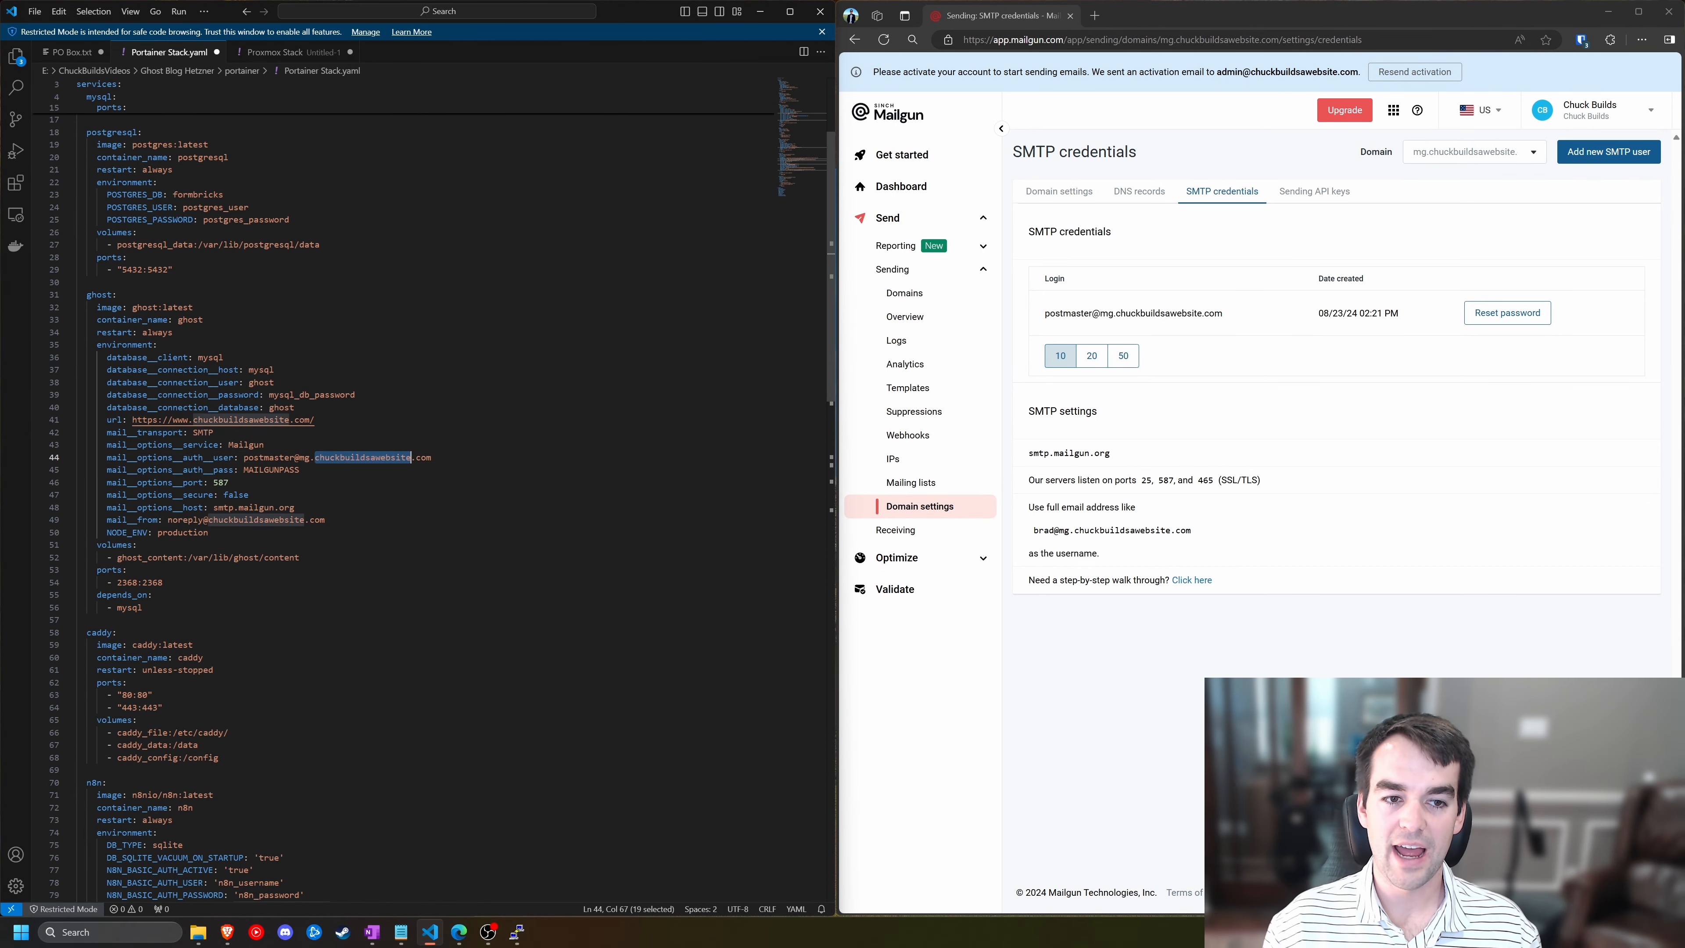
{"action": "mouse_move", "coordinate": [1045, 313]}
{"action": "left_mouse_down"}
{"action": "mouse_move", "coordinate": [1209, 312]}
{"action": "mouse_move", "coordinate": [1022, 314]}
{"action": "mouse_move", "coordinate": [1044, 318]}
{"action": "left_mouse_up"}
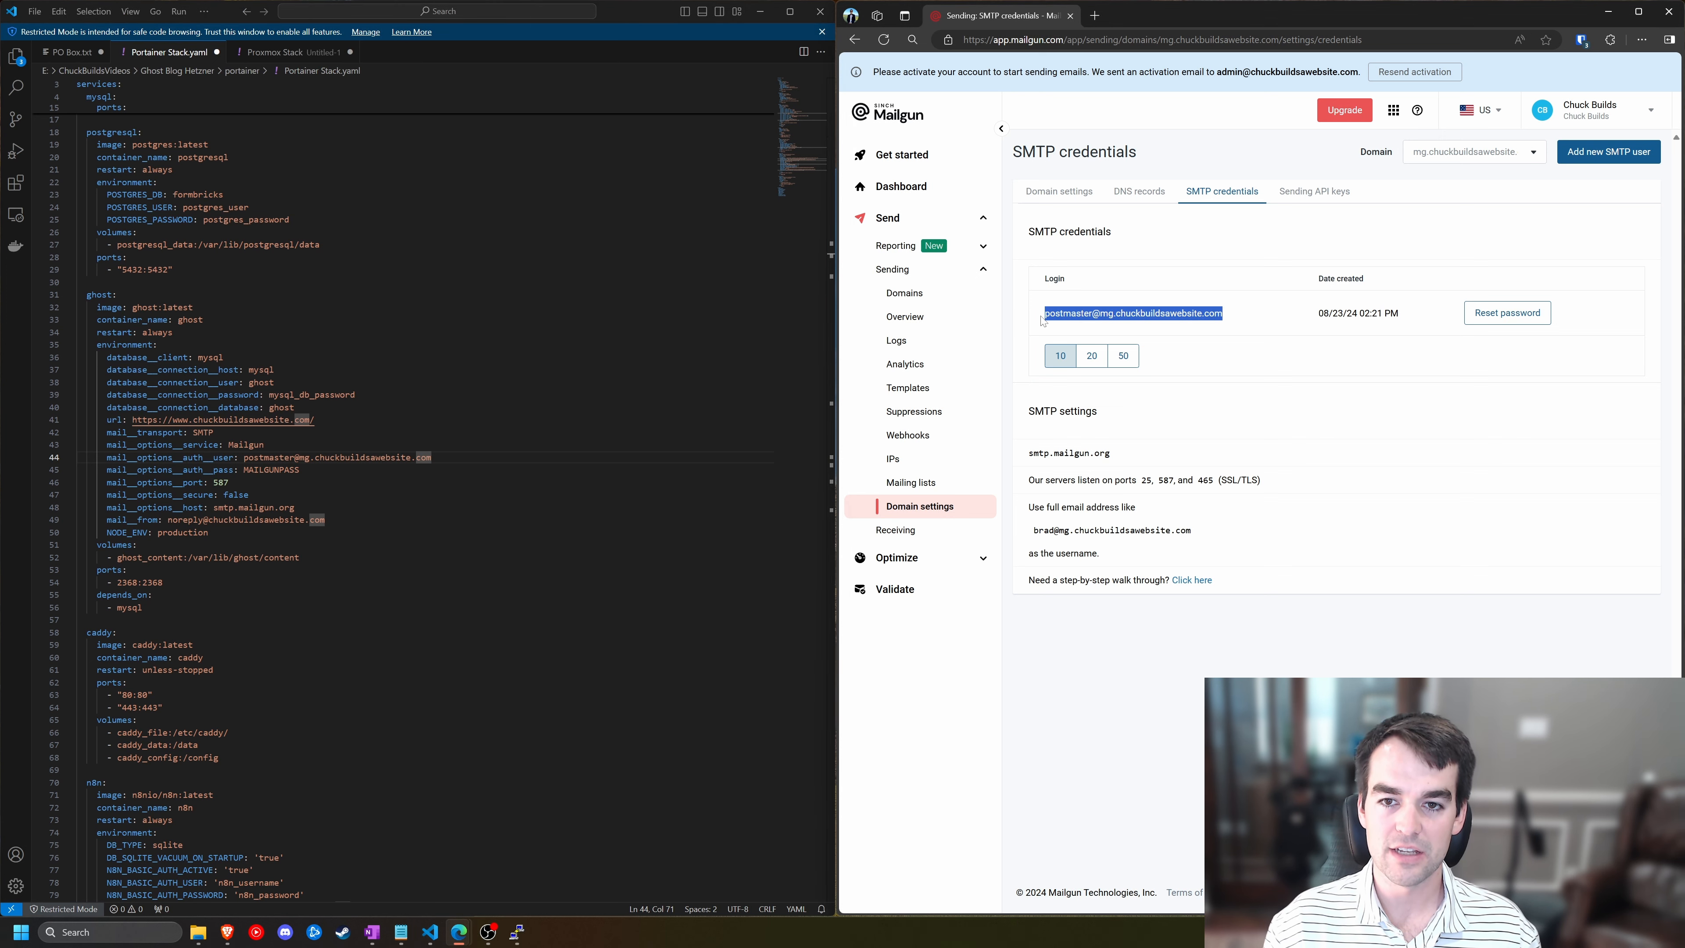
- Reset the Mailgun SMTP login's password and paste the generated password as the ghost service's mail__options__auth__pass value
{"action": "left_click", "coordinate": [1519, 312]}
{"action": "left_click", "coordinate": [1405, 569]}
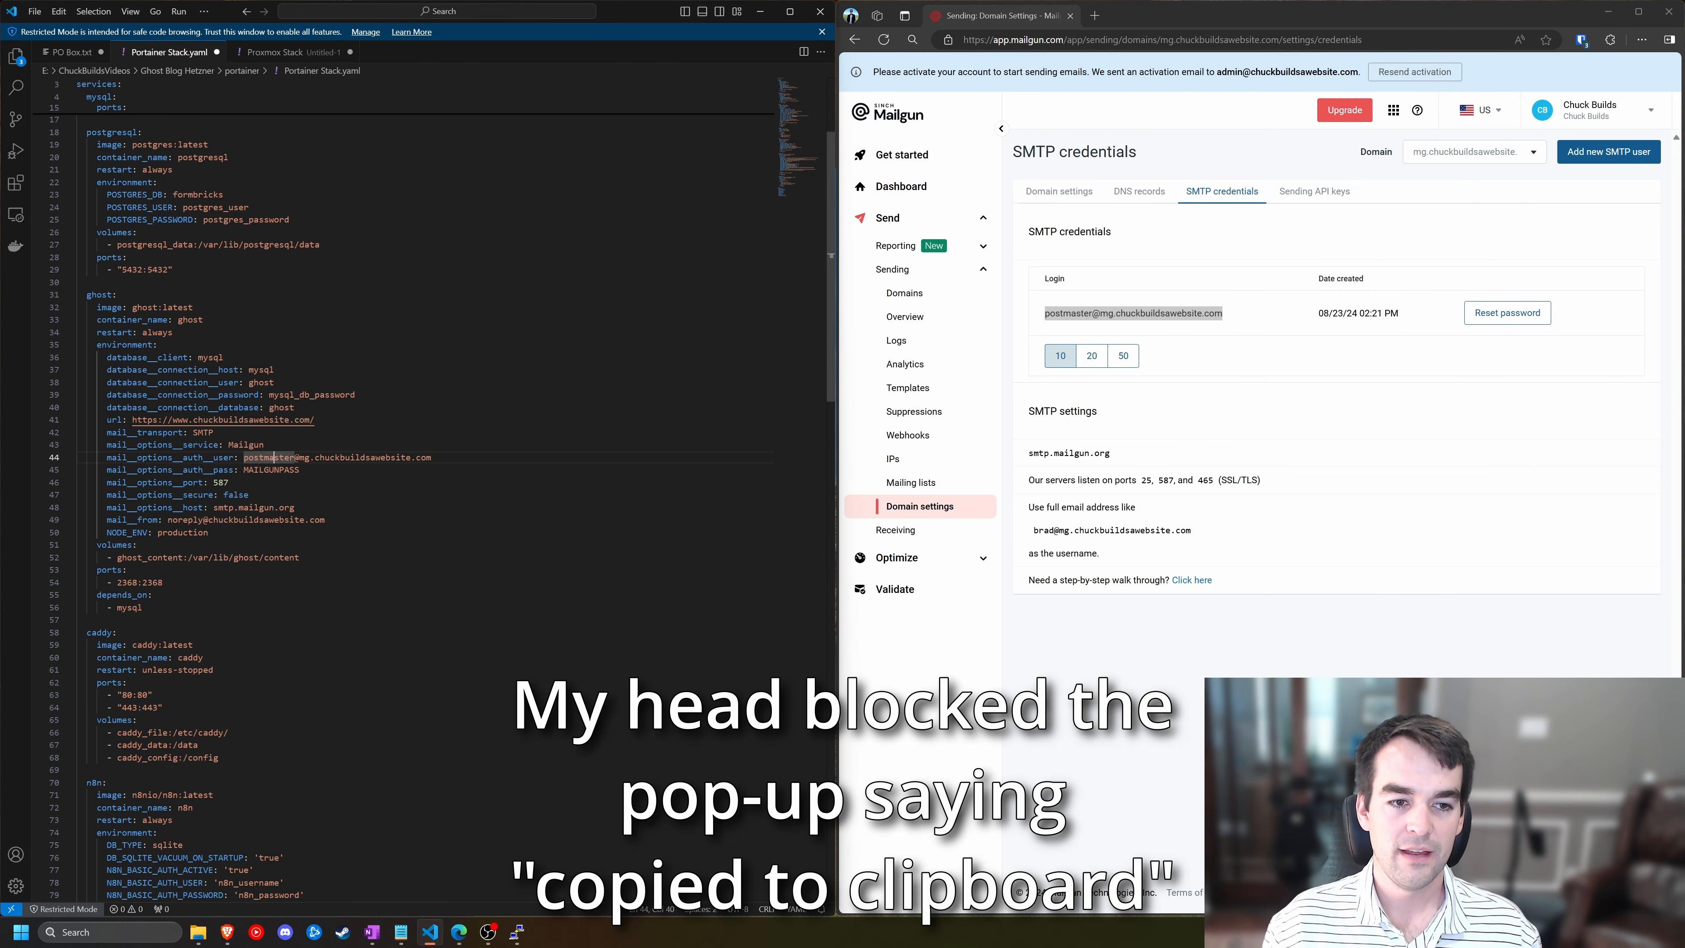
{"action": "left_click_drag", "start_coordinate": [300, 470], "coordinate": [243, 470]}
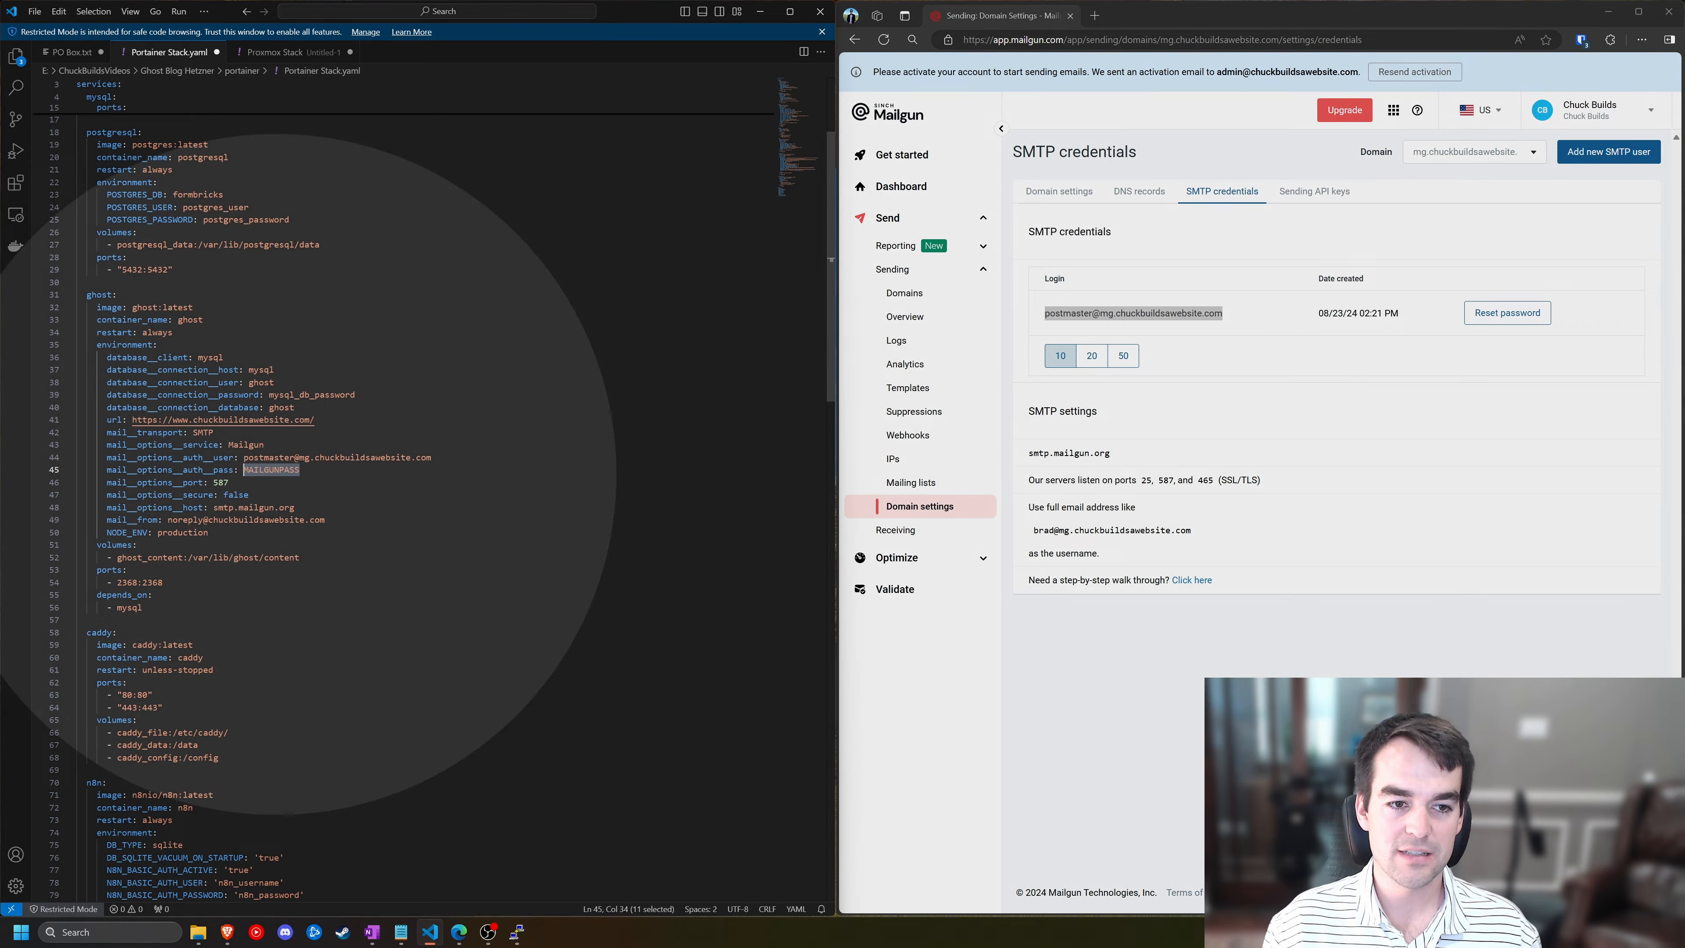
{"action": "key", "text": "ctrl+v"}
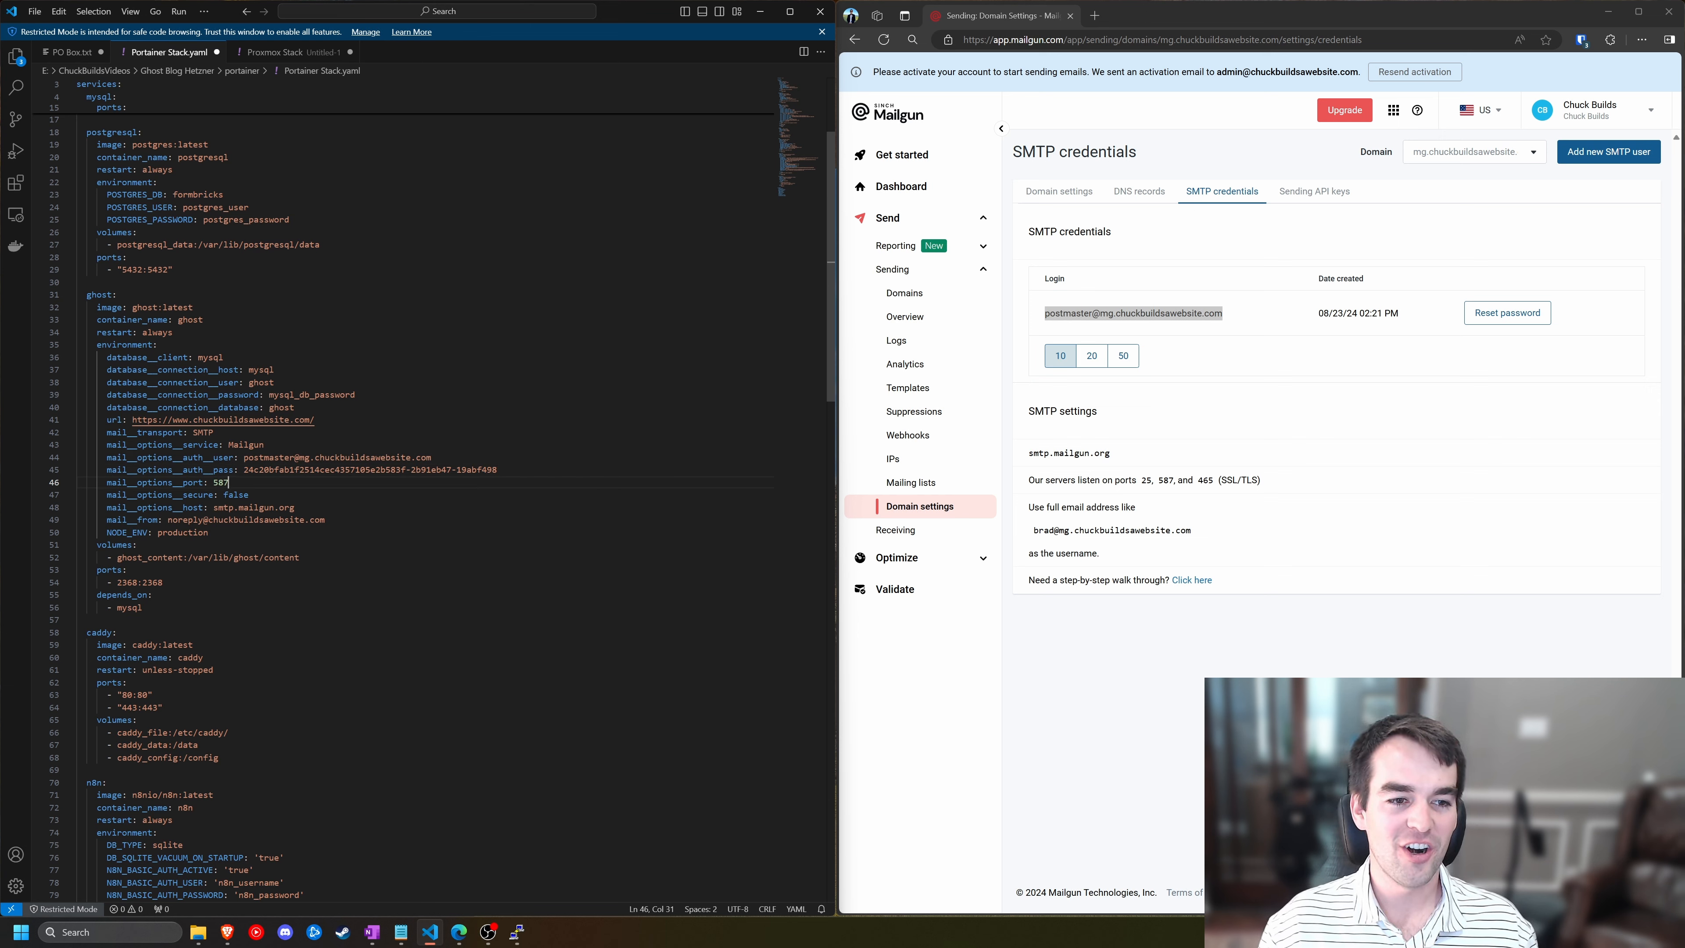
- Compare the ghost service's mail port and secure options with the ports and SSL/TLS note in Mailgun's SMTP settings
{"action": "key", "text": "shift+Left"}
{"action": "key", "text": "shift+Left"}
{"action": "key", "text": "shift+Left"}
{"action": "key", "text": "shift+Left"}
{"action": "key", "text": "shift+Left"}
{"action": "key", "text": "shift+Left"}
{"action": "key", "text": "shift+Left"}
{"action": "key", "text": "shift+Left"}
{"action": "key", "text": "shift+Left"}
{"action": "key", "text": "shift+Left"}
{"action": "key", "text": "shift+Left"}
{"action": "key", "text": "shift+Left"}
{"action": "key", "text": "shift+Left"}
{"action": "key", "text": "shift+Left"}
{"action": "key", "text": "shift+Left"}
{"action": "key", "text": "shift+Left"}
{"action": "key", "text": "shift+Left"}
{"action": "key", "text": "shift+Left"}
{"action": "key", "text": "shift+Left"}
{"action": "key", "text": "shift+Left"}
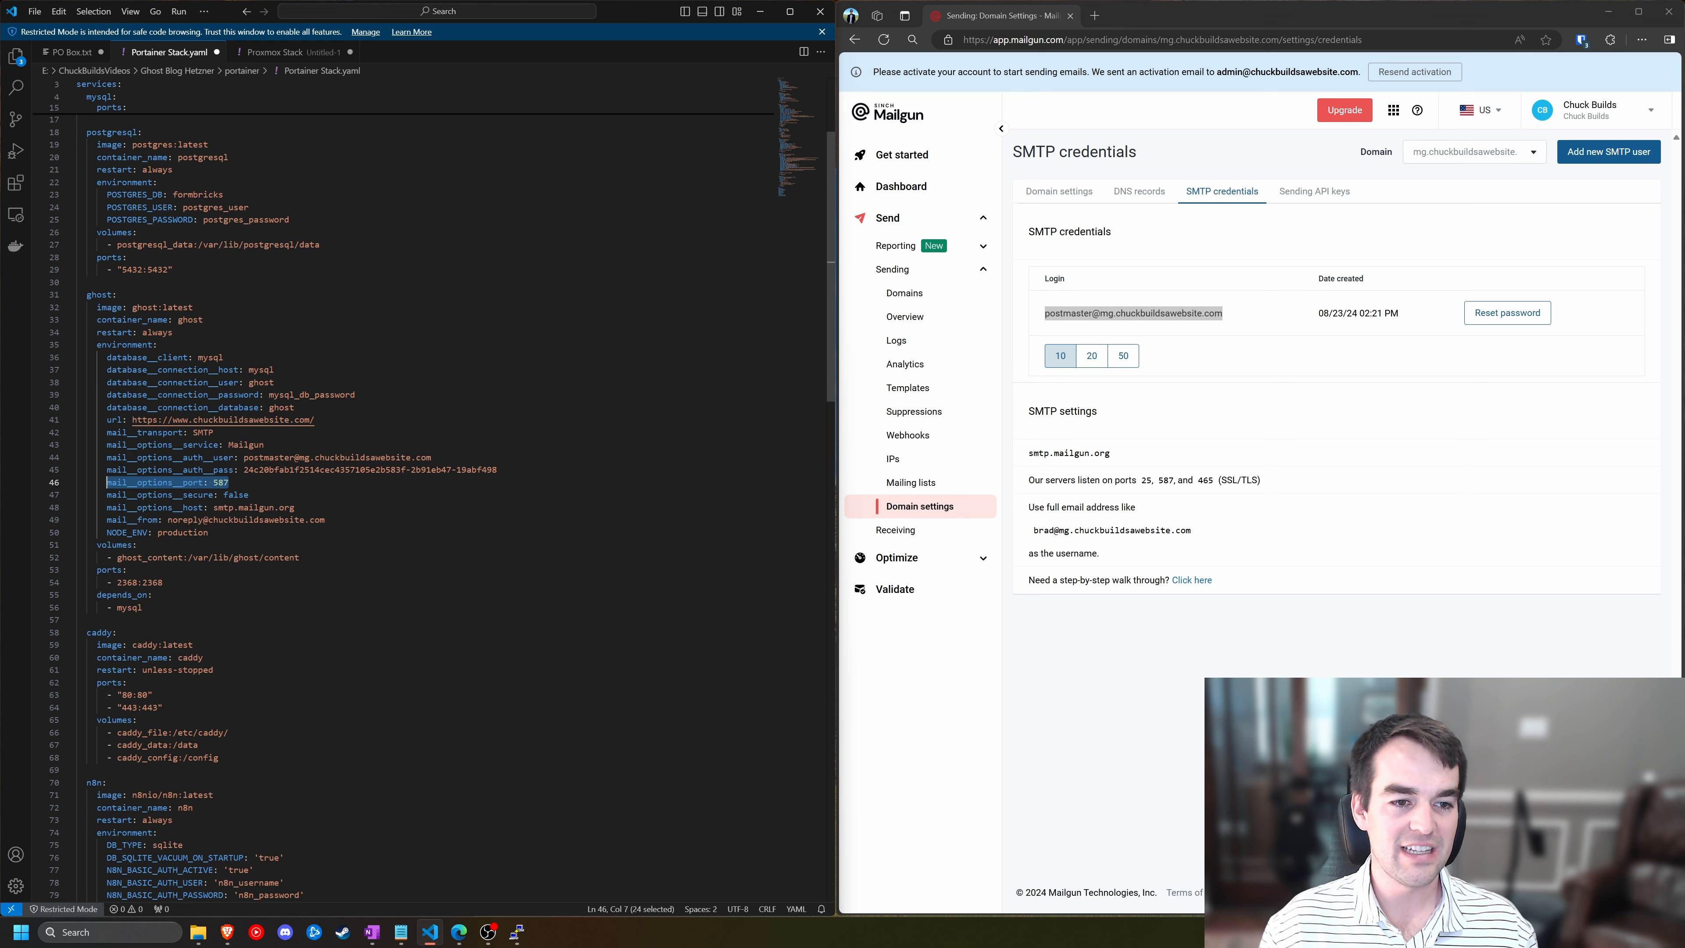
{"action": "double_click", "coordinate": [1167, 479]}
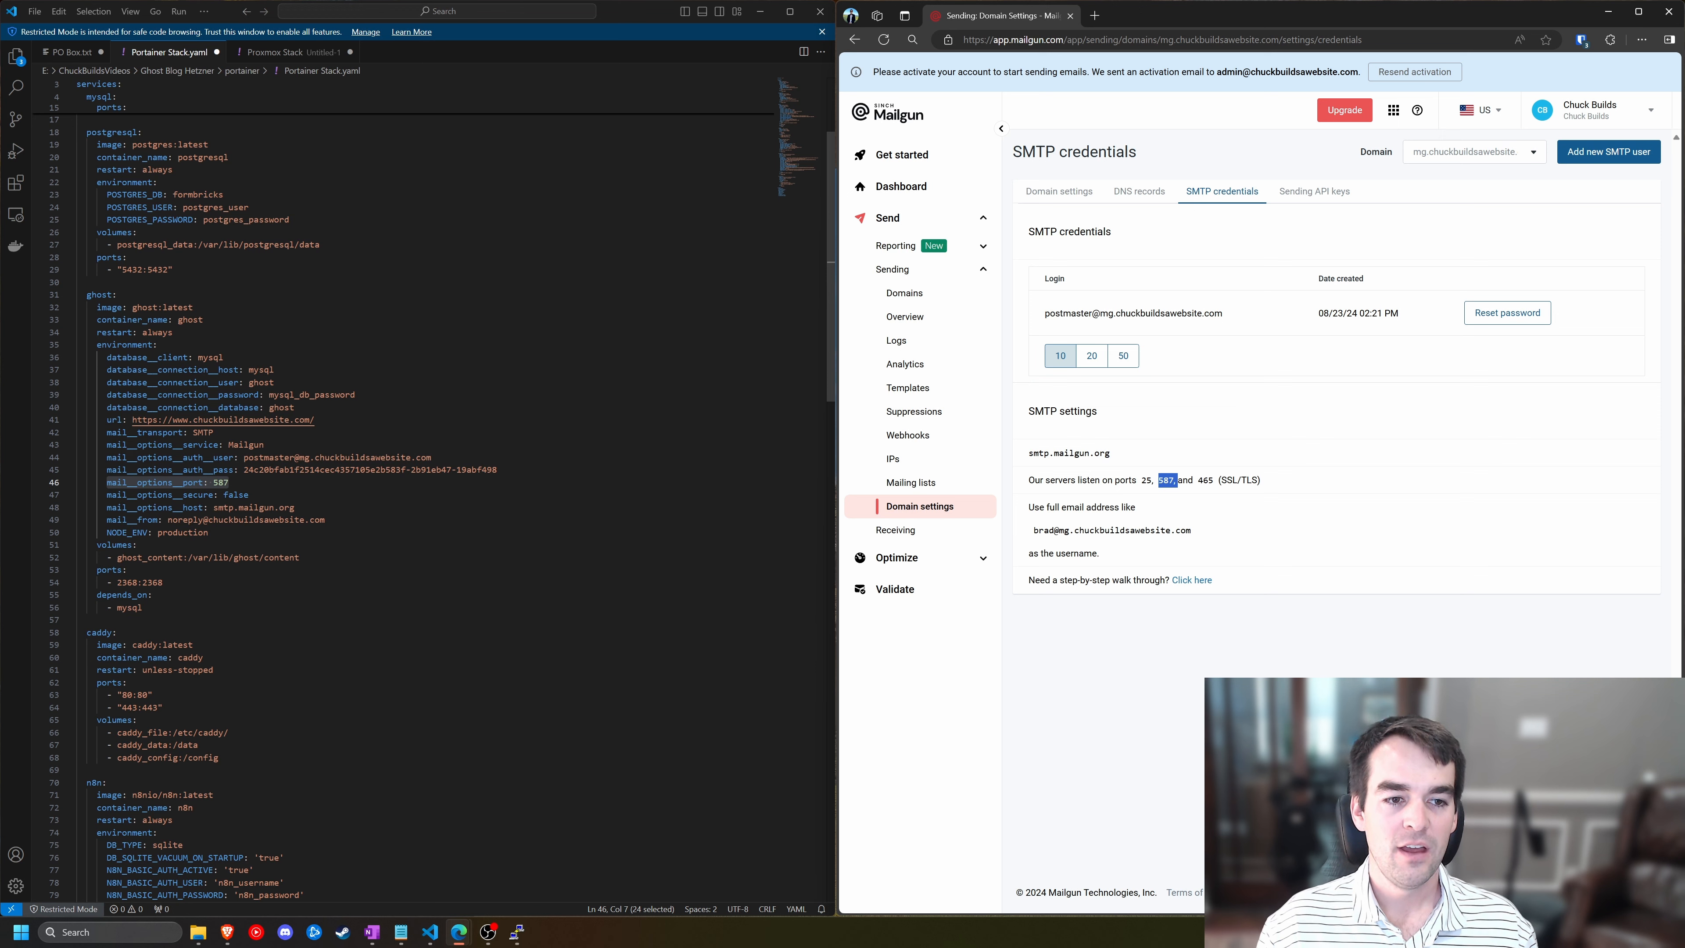
{"action": "left_click_drag", "start_coordinate": [249, 495], "coordinate": [106, 495]}
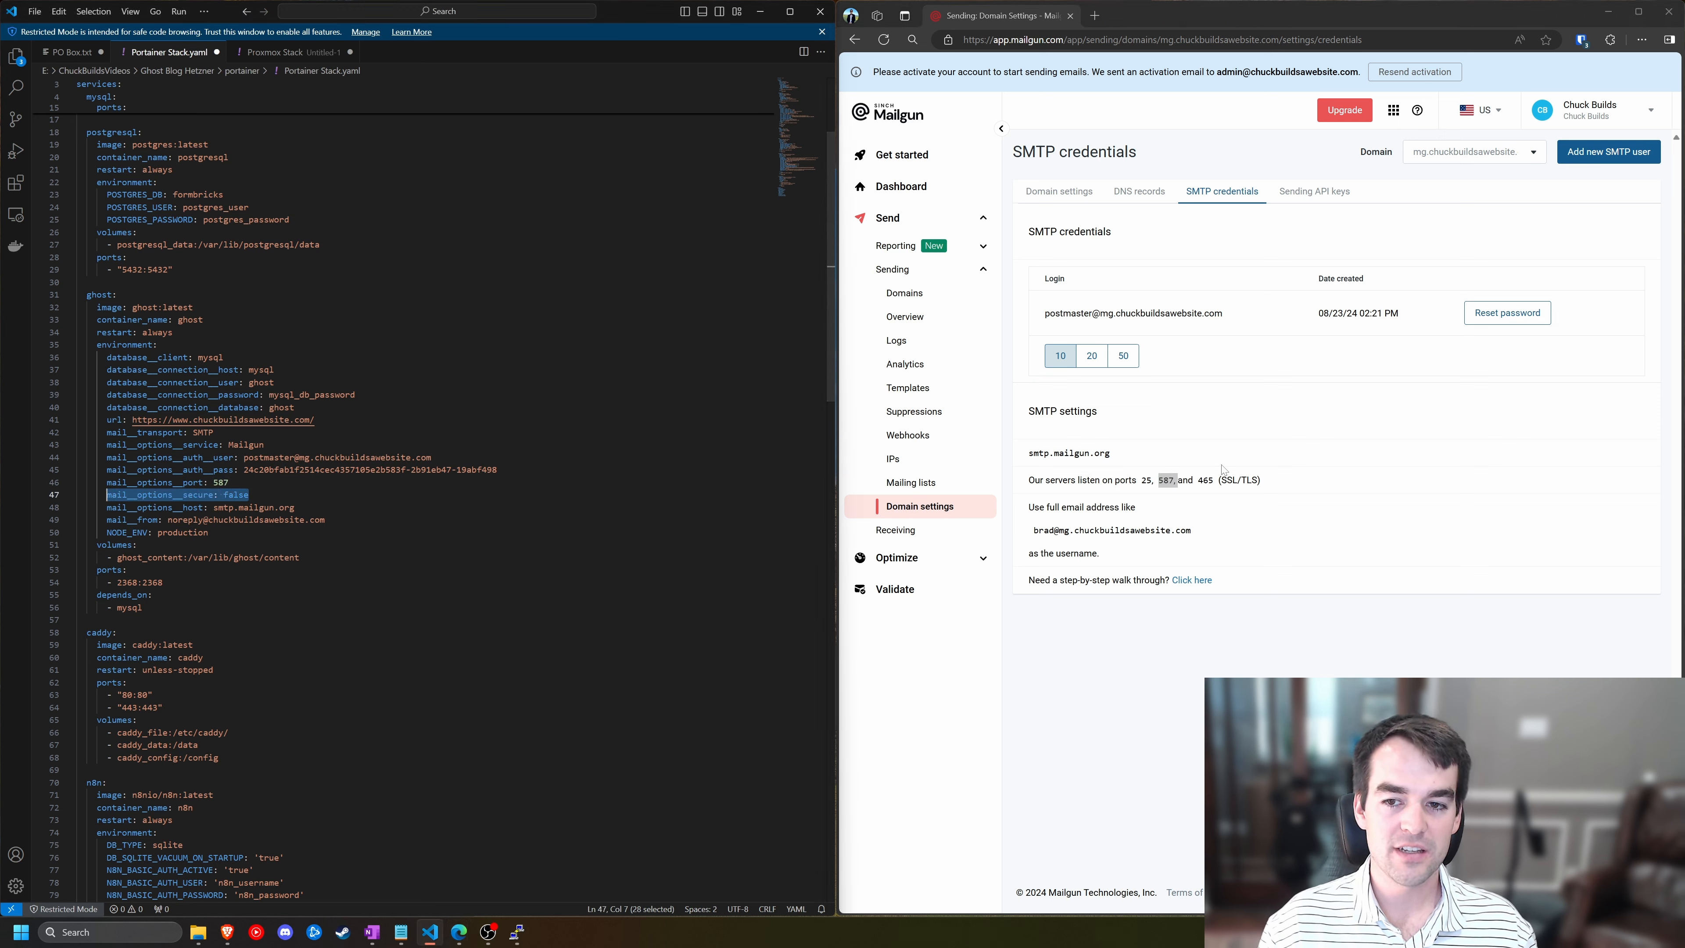
{"action": "left_click_drag", "start_coordinate": [1218, 480], "coordinate": [1262, 482]}
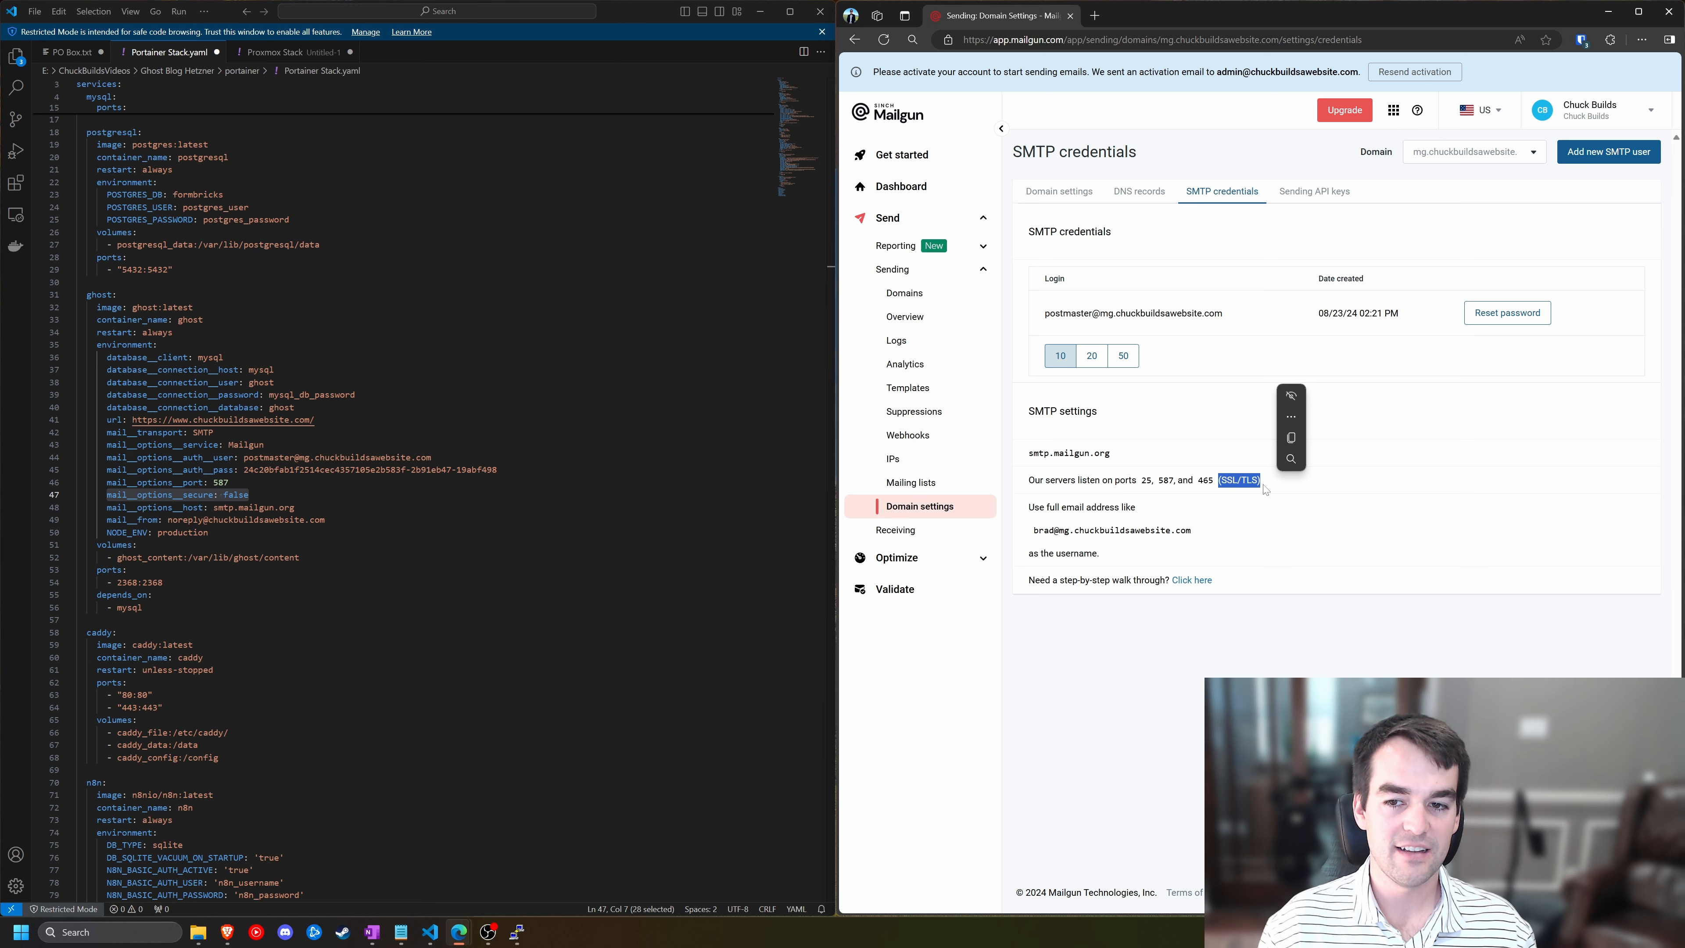
- Review the ghost service's mail secure, port and from-address settings in Portainer Stack.yaml
{"action": "left_click", "coordinate": [1202, 490]}
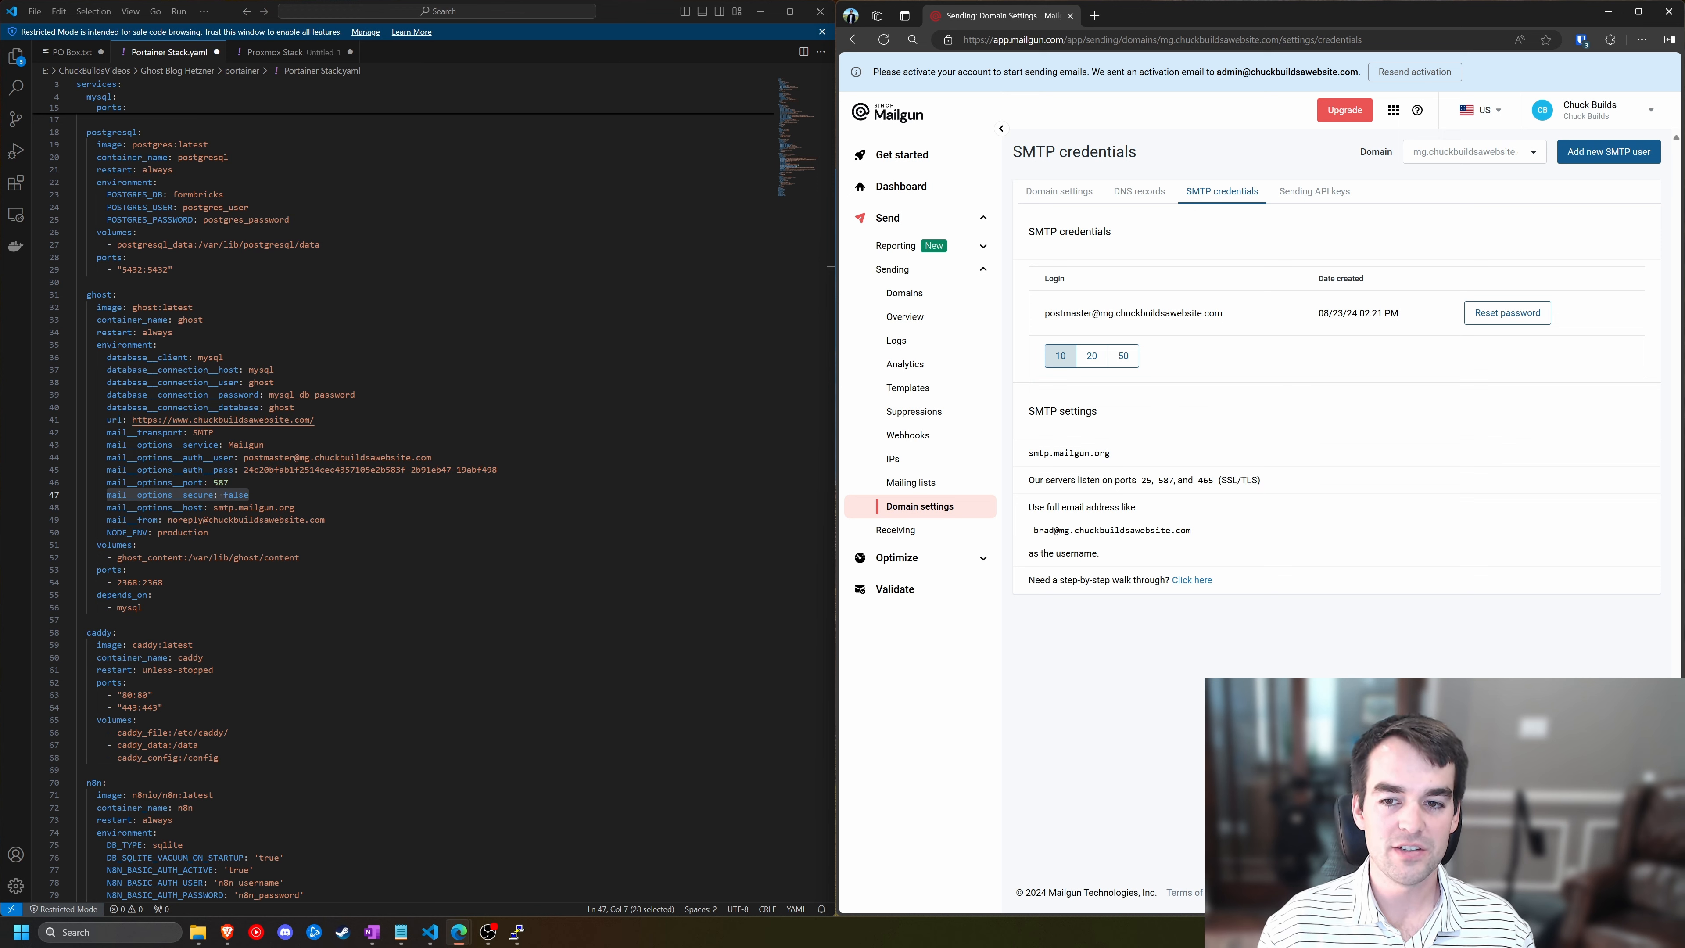
{"action": "left_click", "coordinate": [249, 494]}
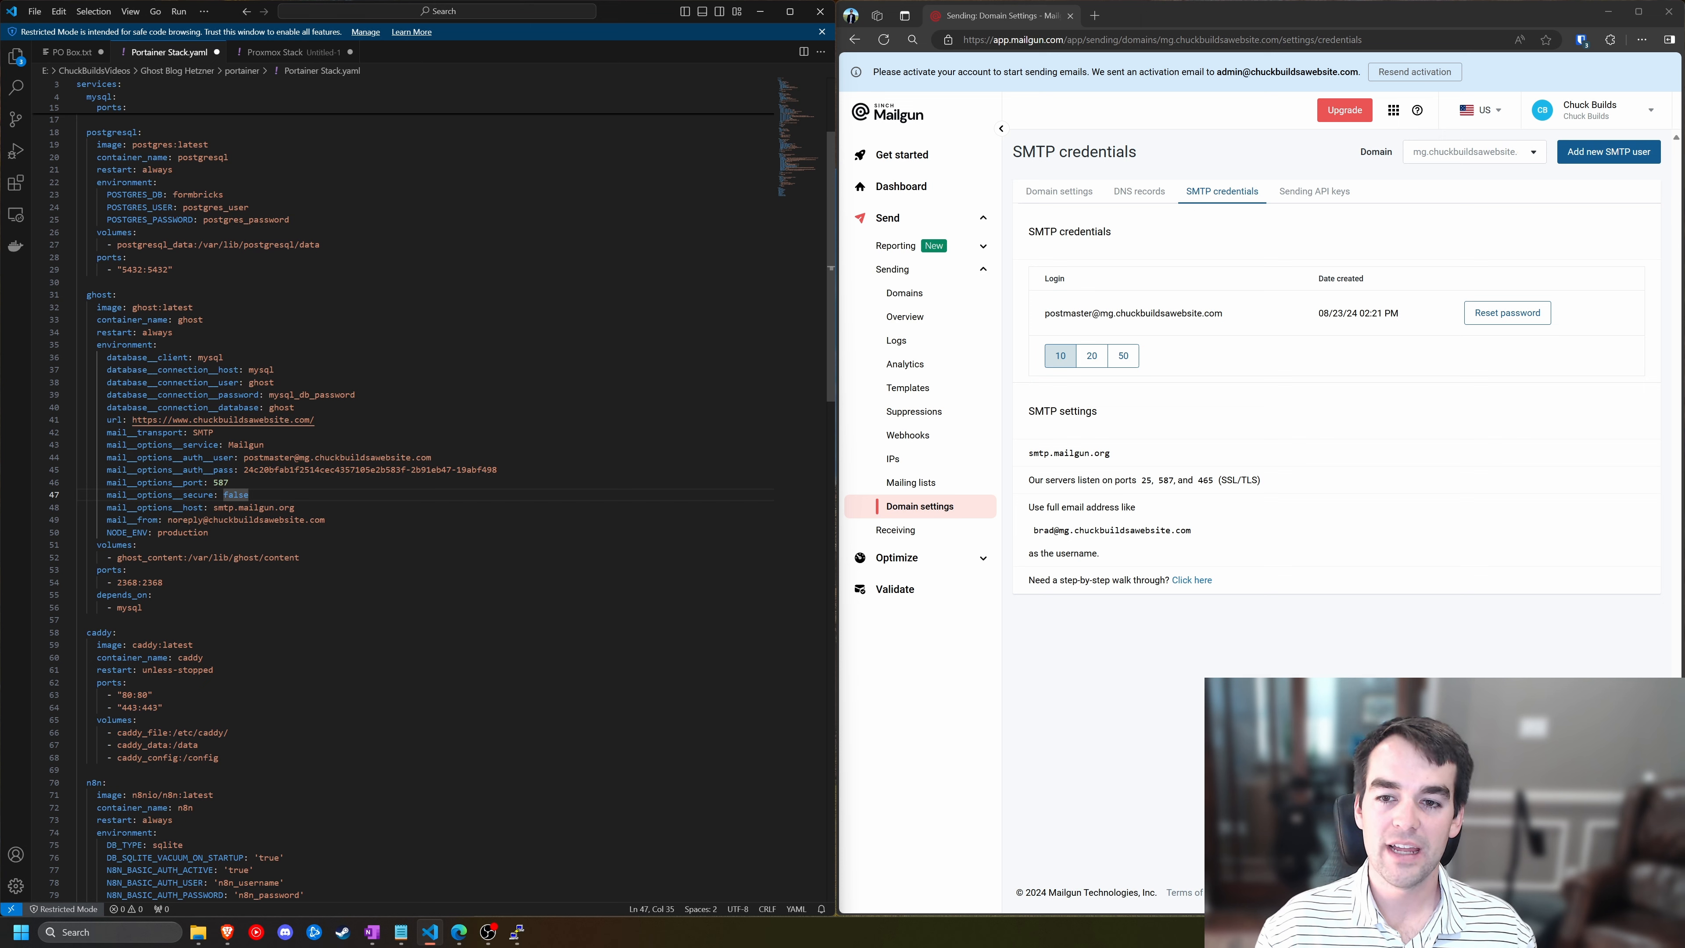
{"action": "double_click", "coordinate": [221, 483]}
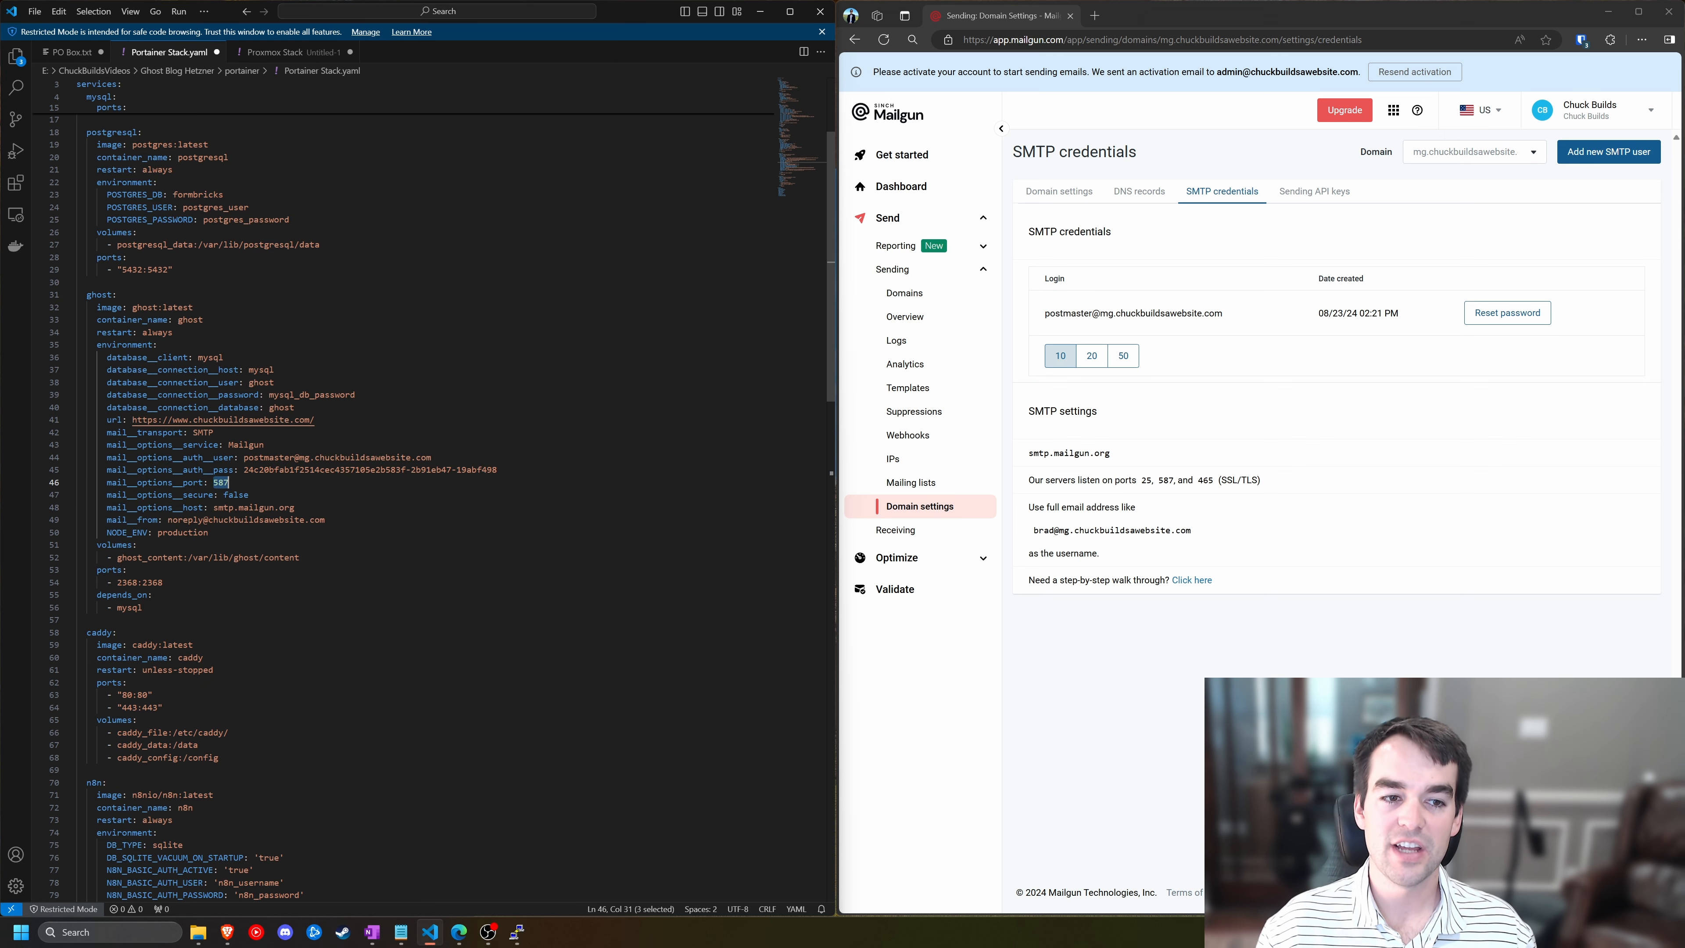
{"action": "left_click", "coordinate": [209, 532]}
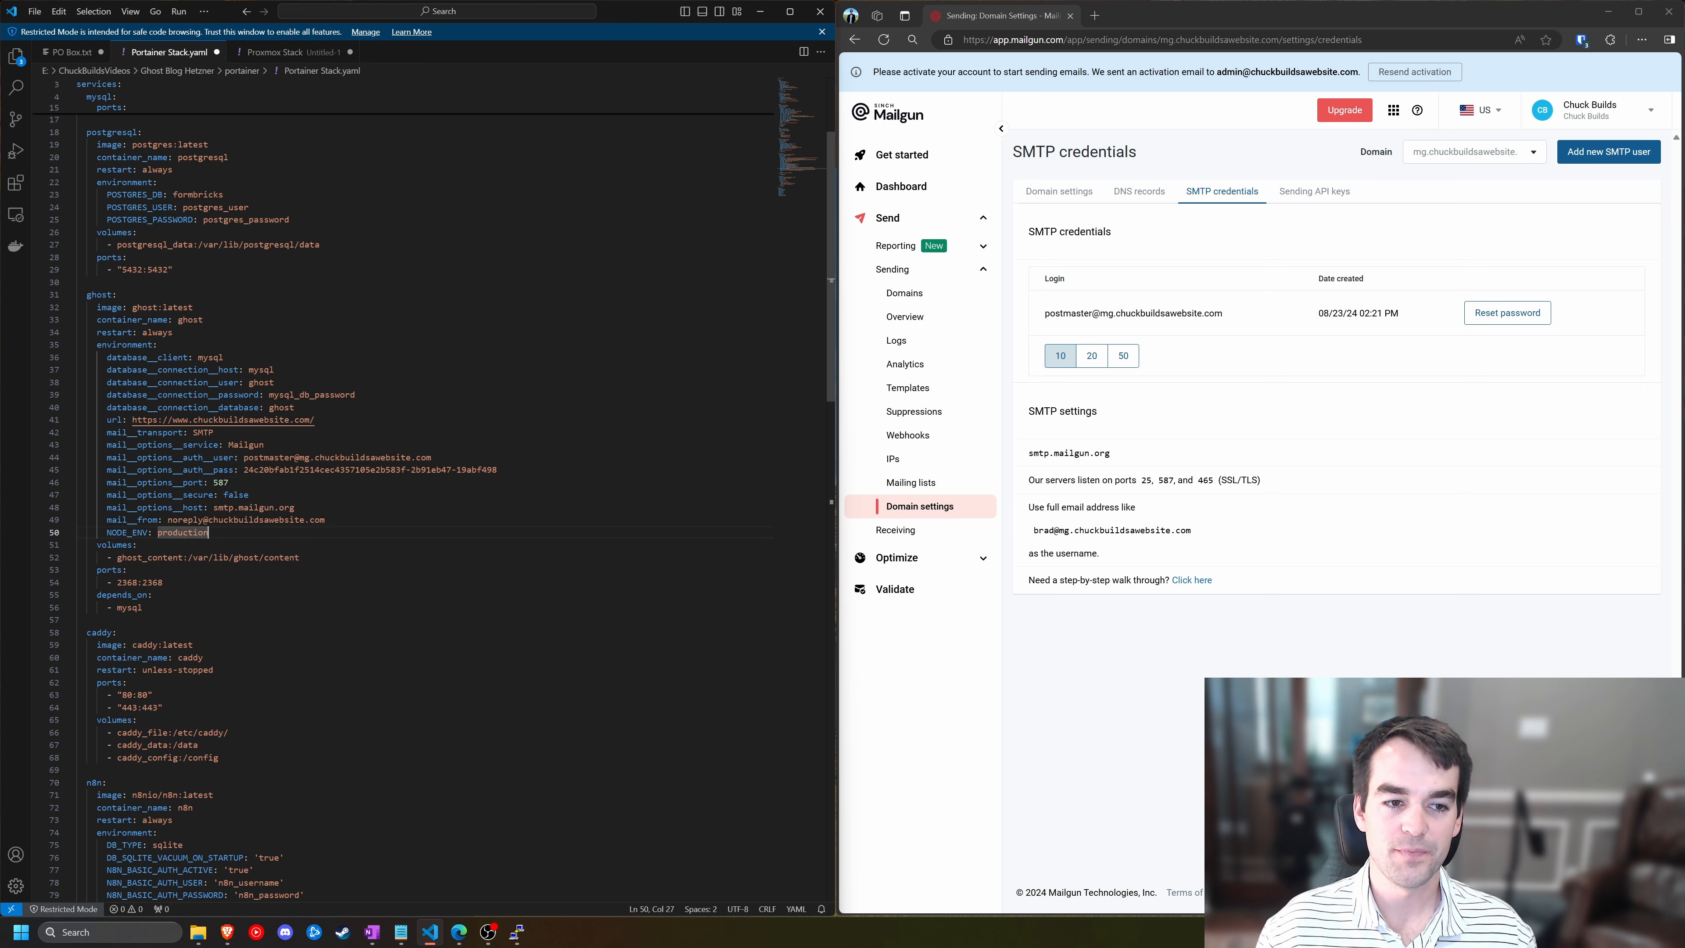
{"action": "mouse_move", "coordinate": [294, 508]}
{"action": "left_mouse_down"}
{"action": "mouse_move", "coordinate": [169, 519]}
{"action": "mouse_move", "coordinate": [325, 520]}
{"action": "left_mouse_up"}
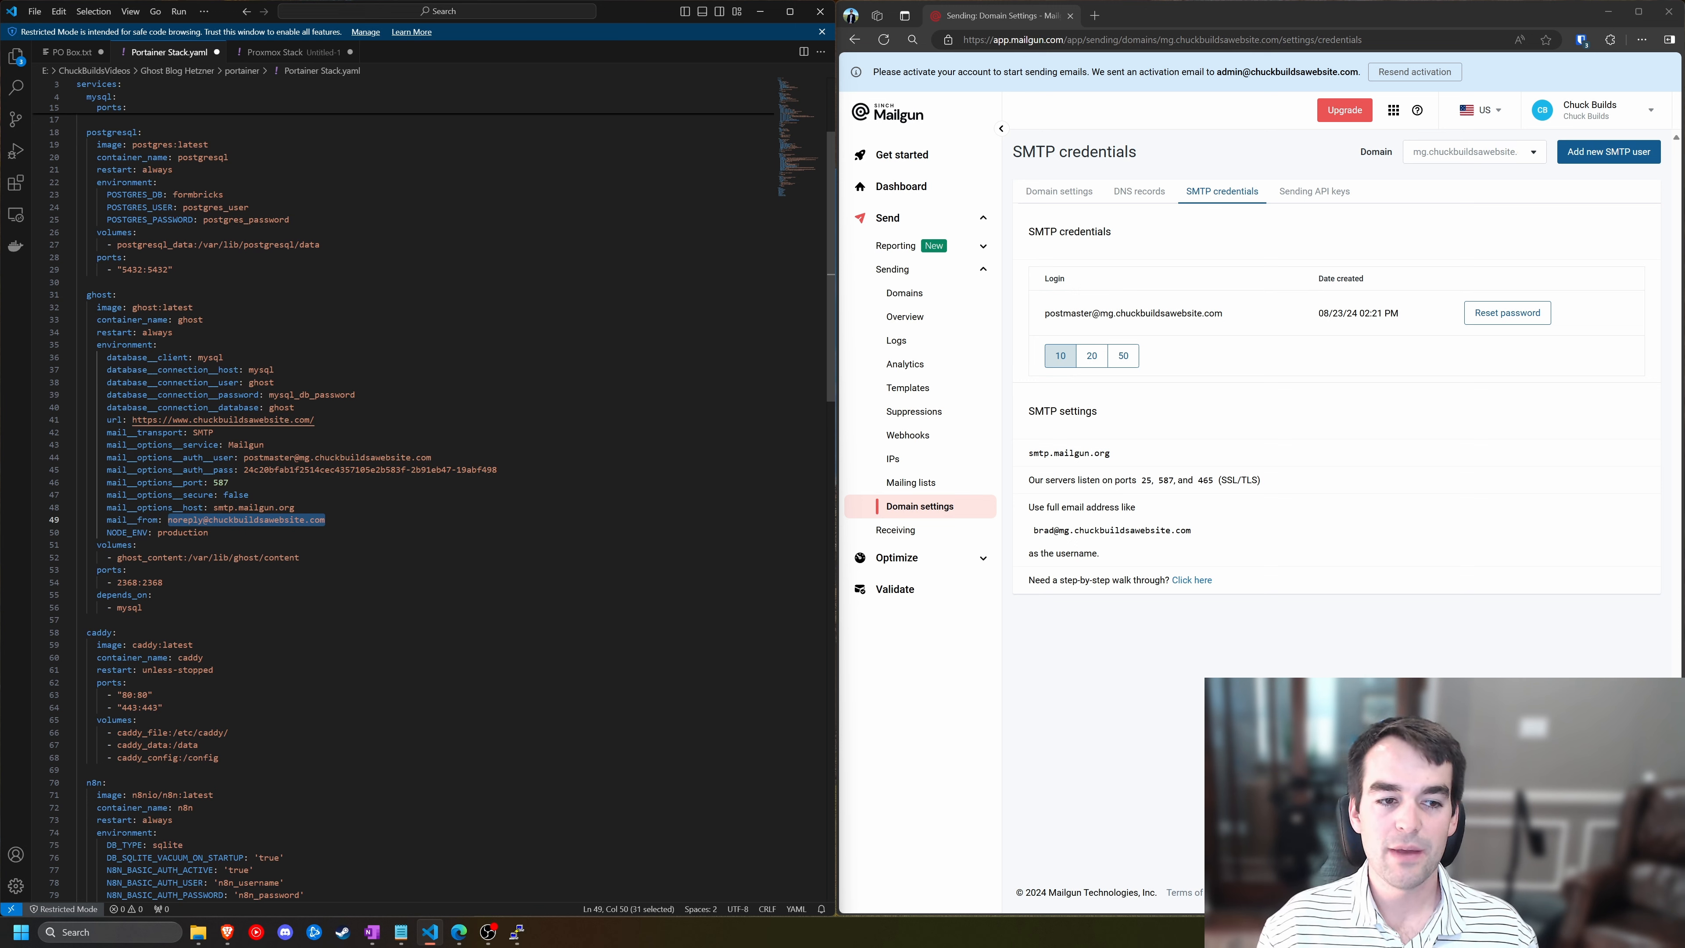
{"action": "left_click", "coordinate": [210, 532]}
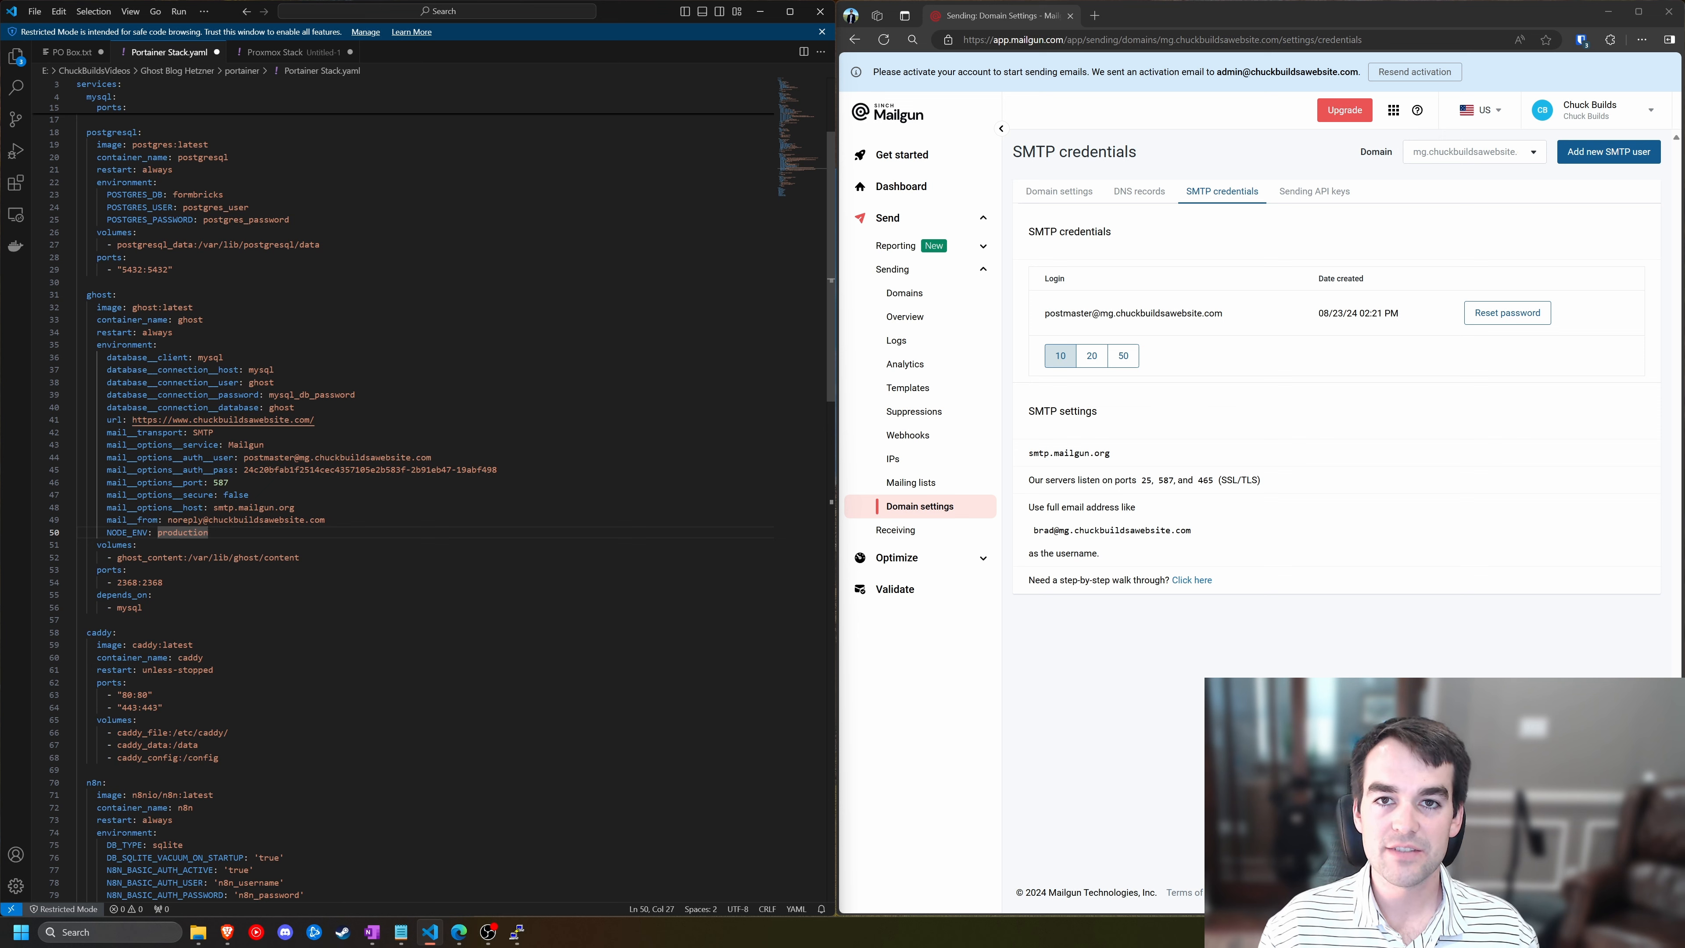
{"action": "double_click", "coordinate": [186, 521]}
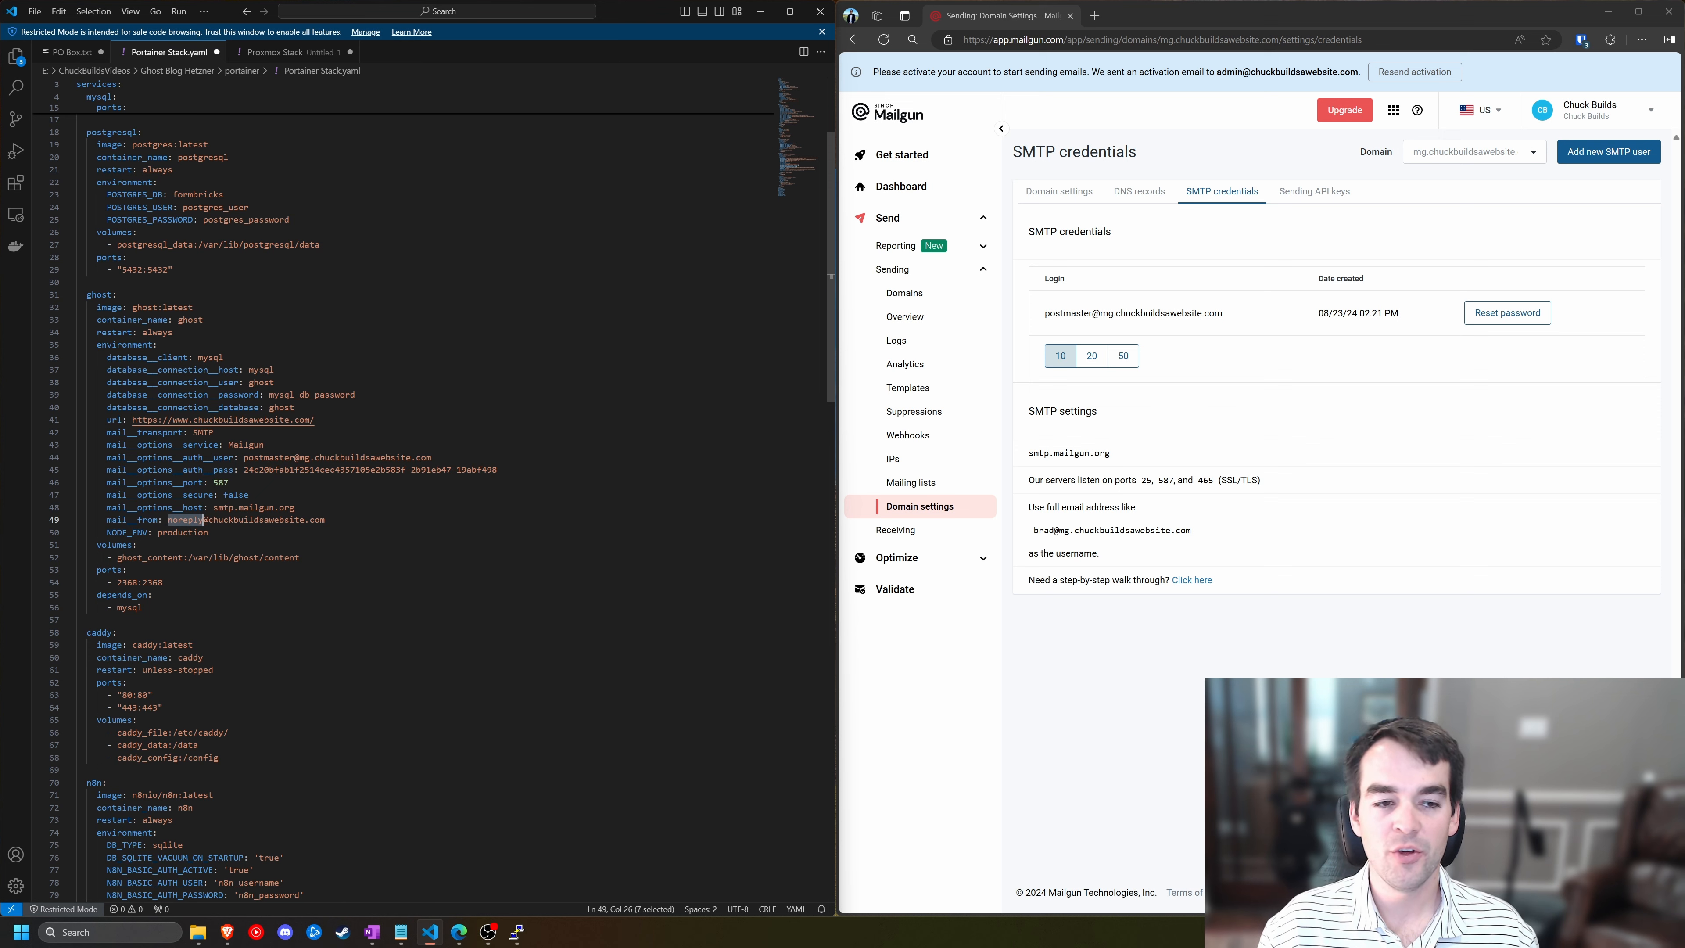
{"action": "left_click", "coordinate": [249, 520]}
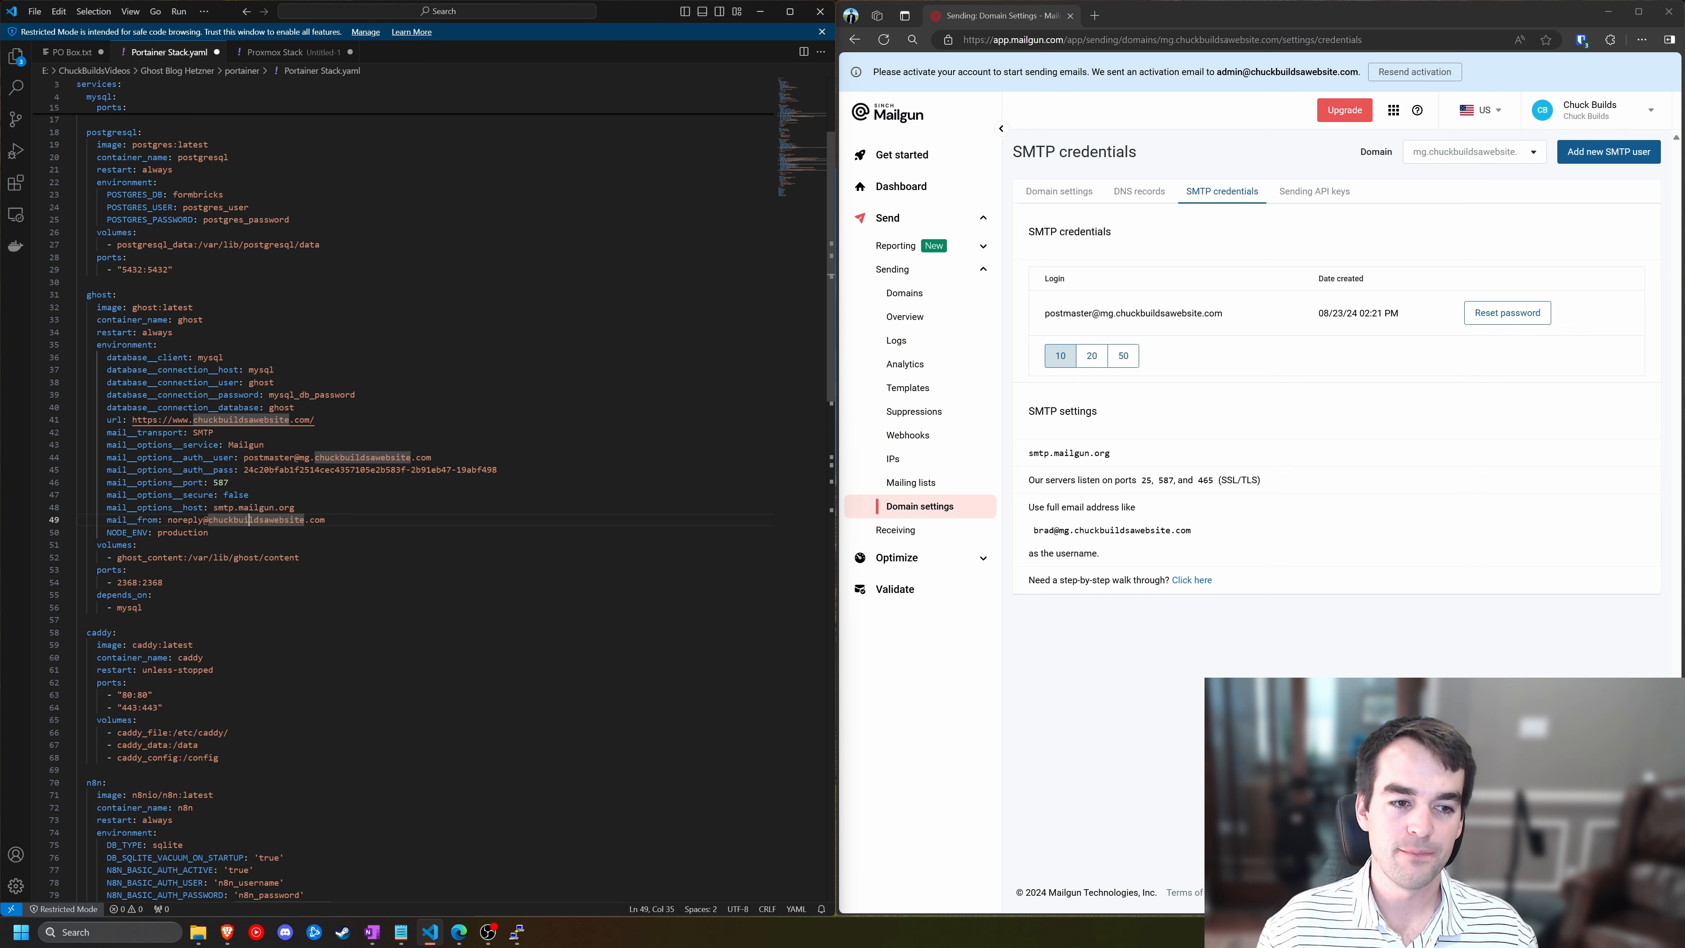
{"action": "key", "text": "Down"}
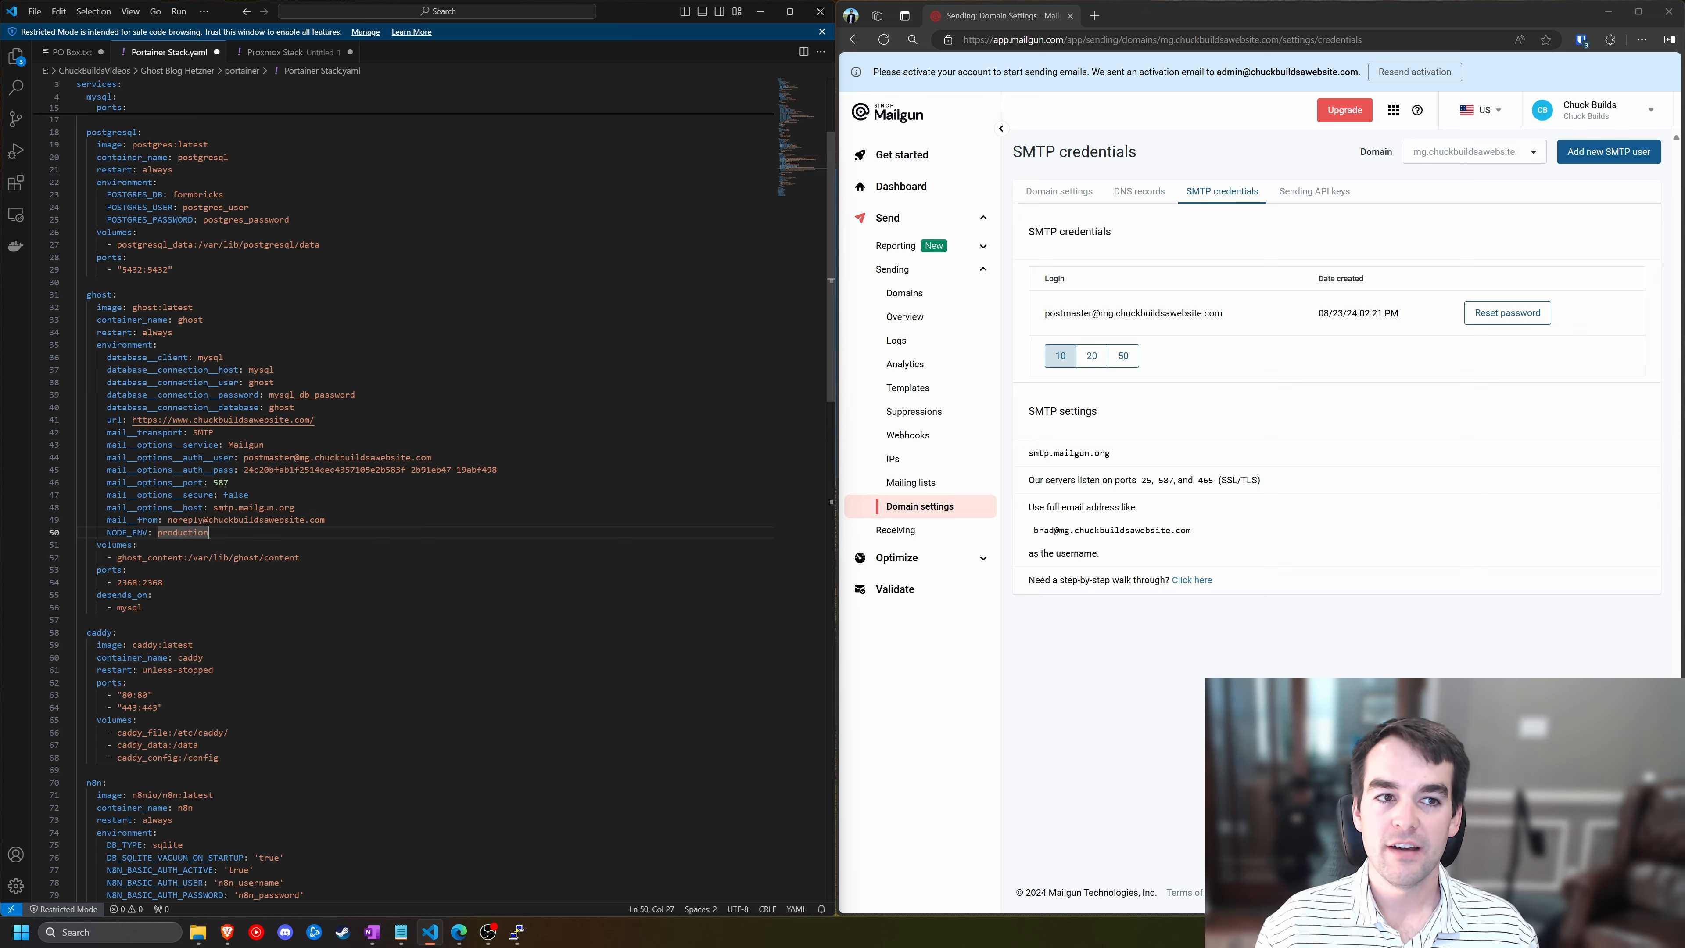
- Create a Mailgun SMTP user with the login forms and an automatic password, matching the formbricks service's MAIL_FROM and SMTP_USER values
{"action": "scroll", "coordinate": [398, 465], "scroll_direction": "down", "scroll_amount": 6}
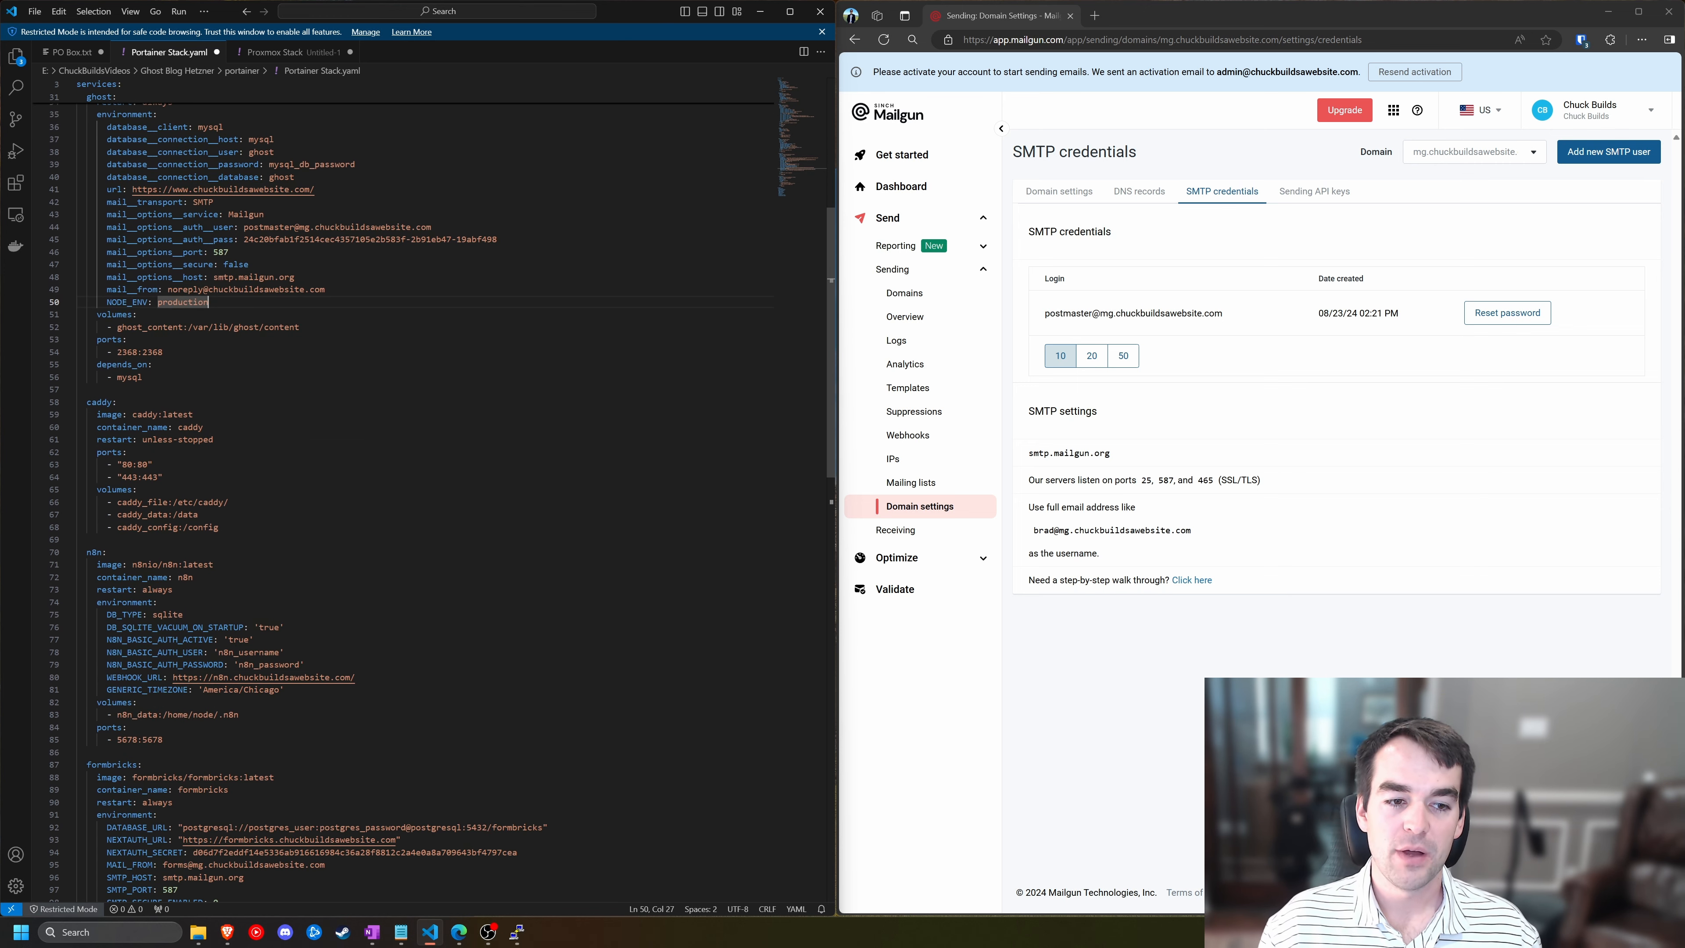
{"action": "scroll", "coordinate": [398, 465], "scroll_direction": "down", "scroll_amount": 8}
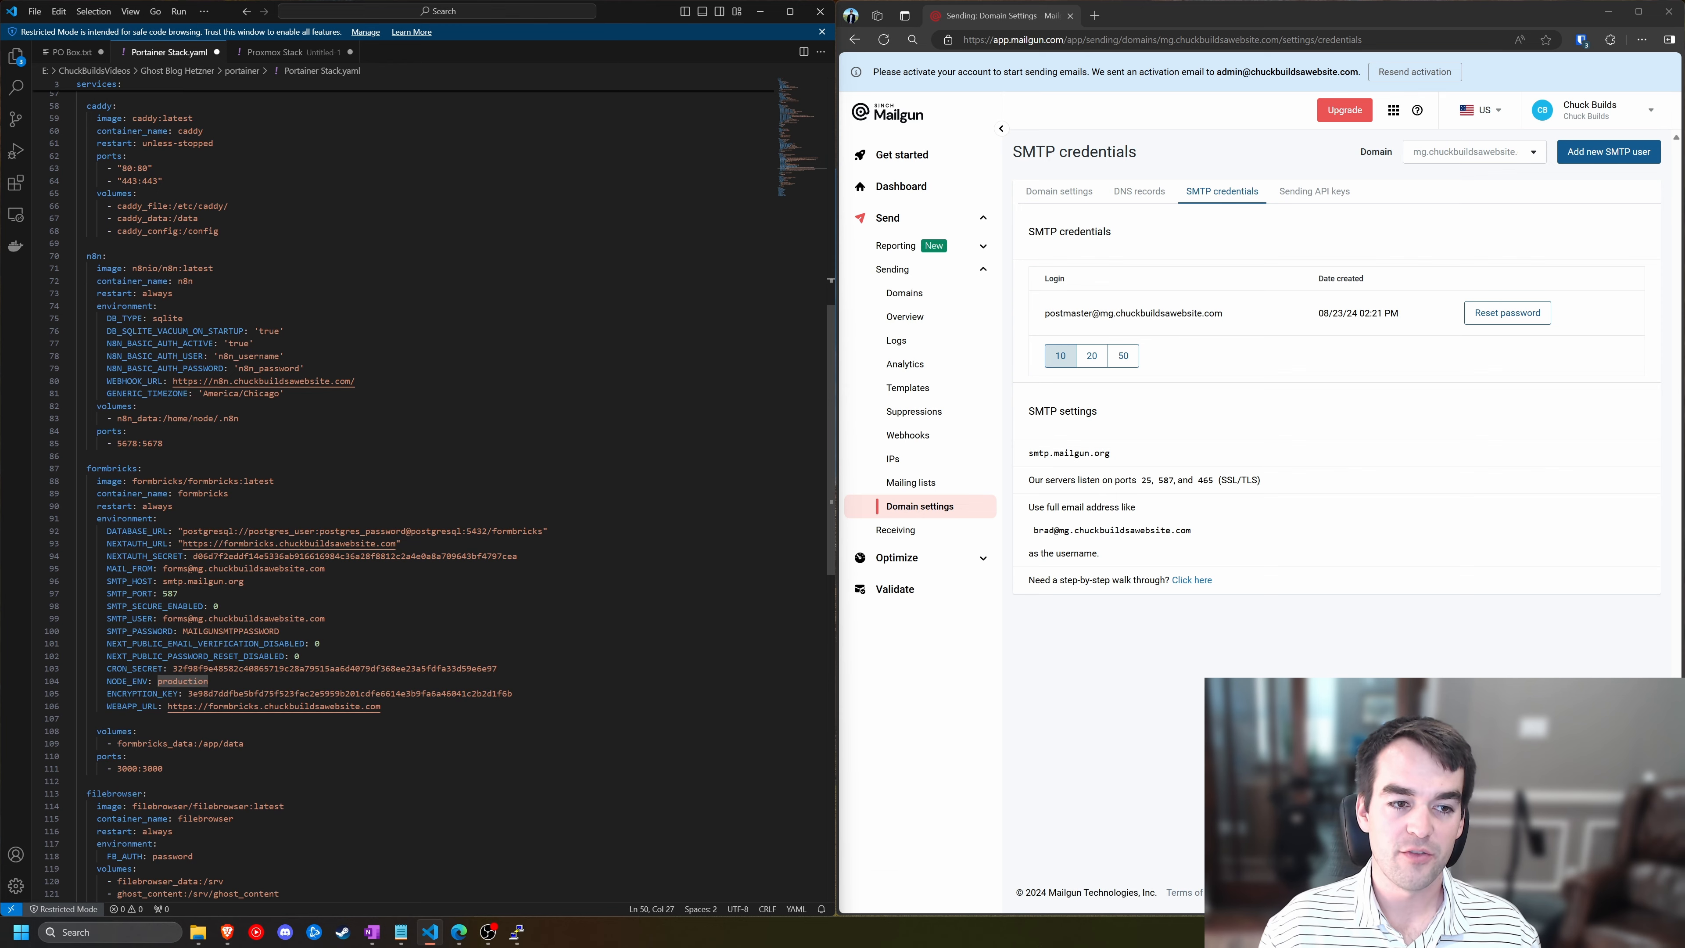
{"action": "scroll", "coordinate": [398, 464], "scroll_direction": "down", "scroll_amount": 3}
{"action": "left_click", "coordinate": [245, 483]}
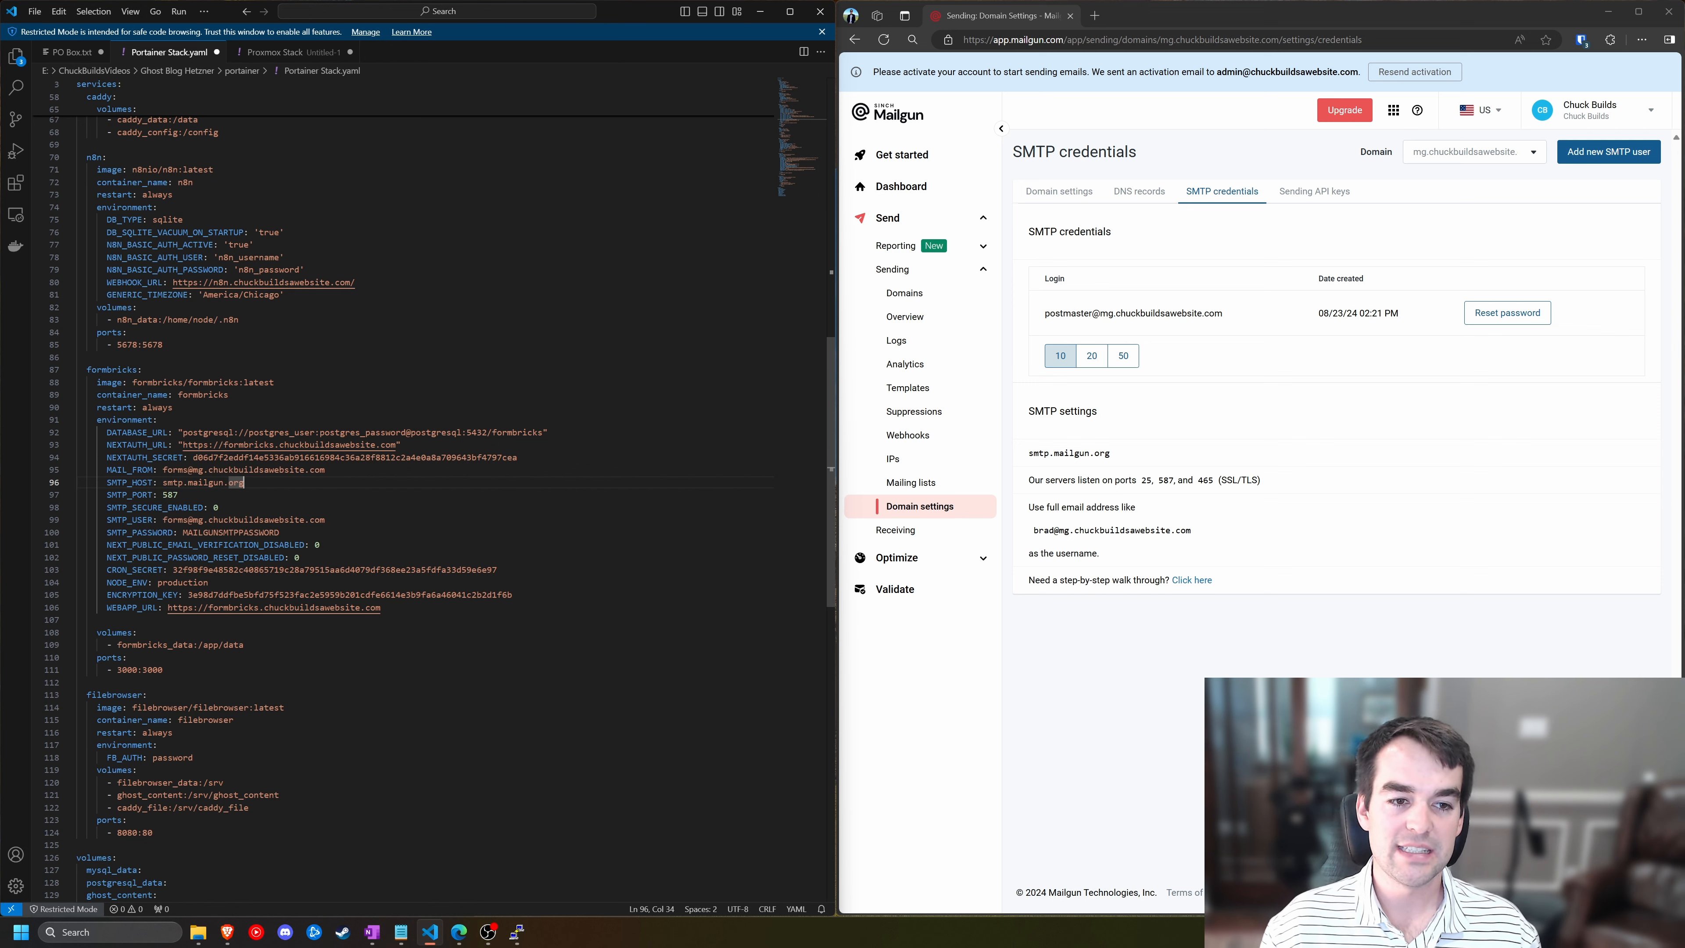
{"action": "left_click_drag", "start_coordinate": [163, 469], "coordinate": [309, 470]}
{"action": "left_click_drag", "start_coordinate": [167, 520], "coordinate": [326, 519]}
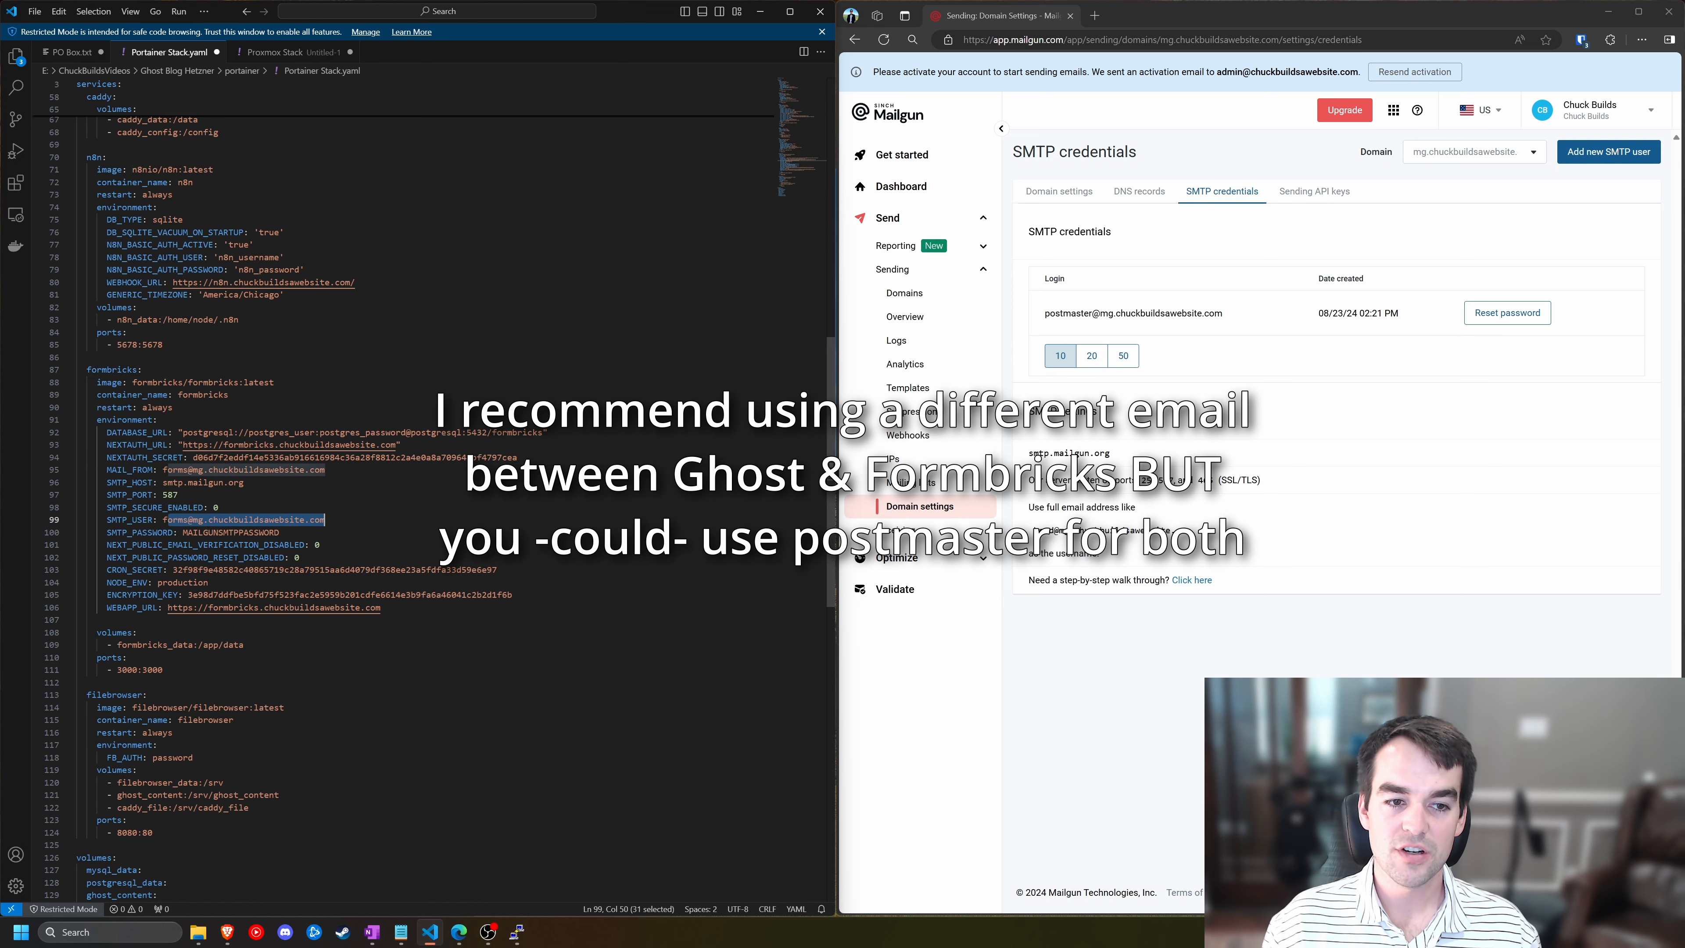
{"action": "left_click", "coordinate": [1595, 159]}
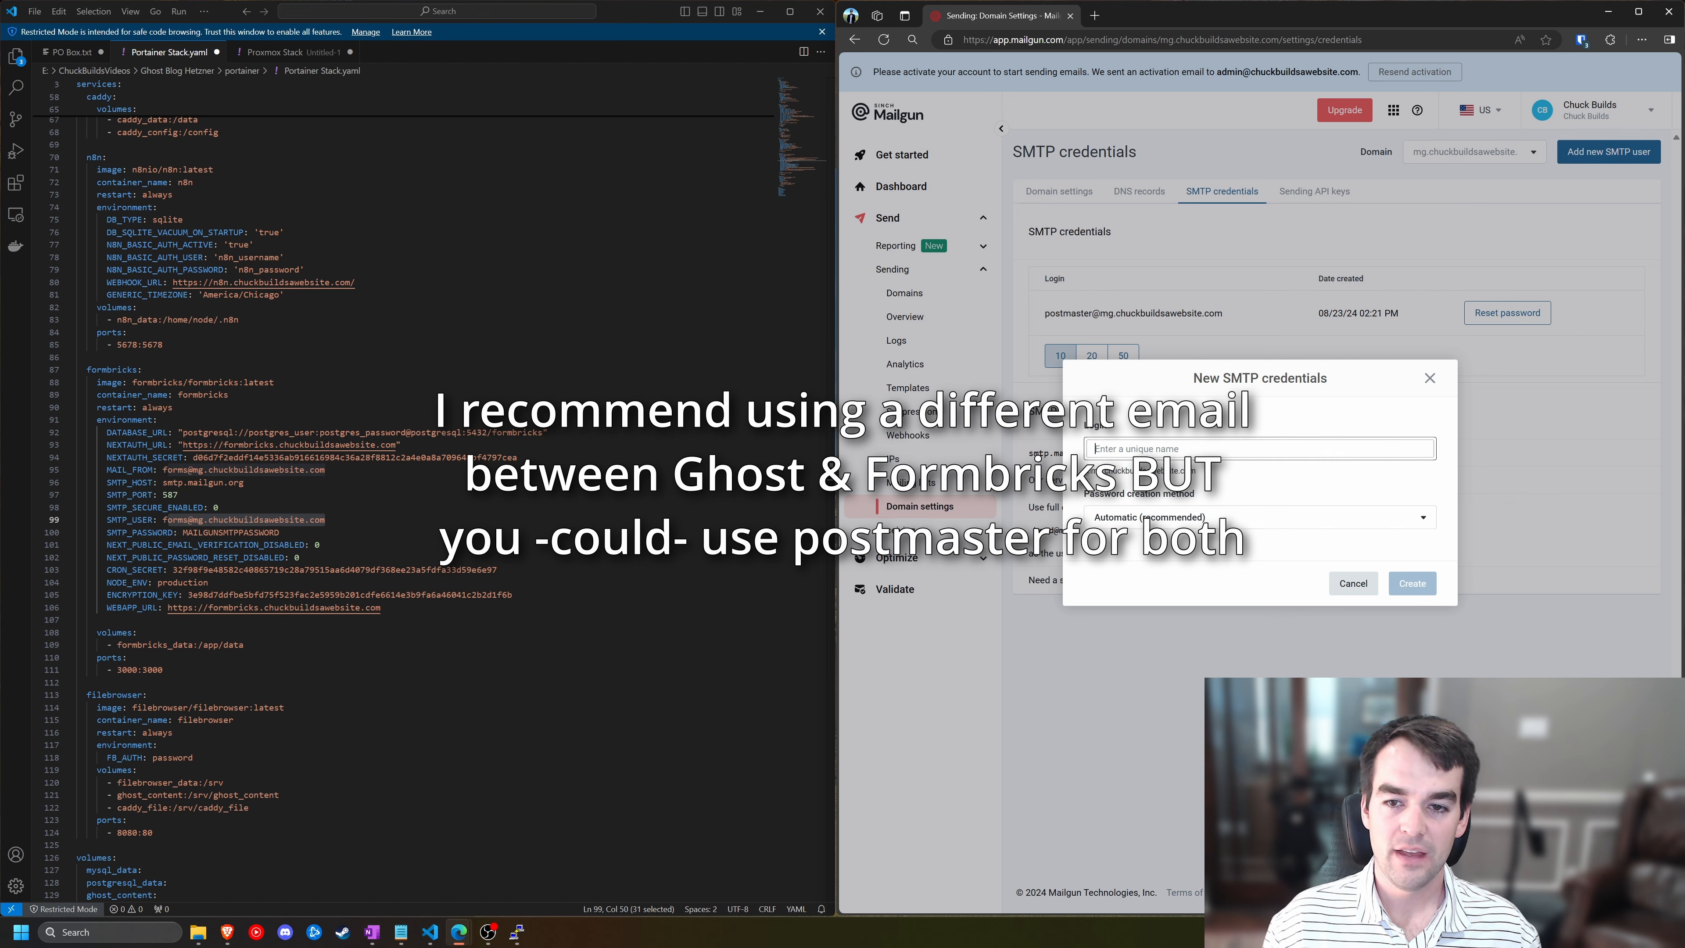
{"action": "type", "text": "forms"}
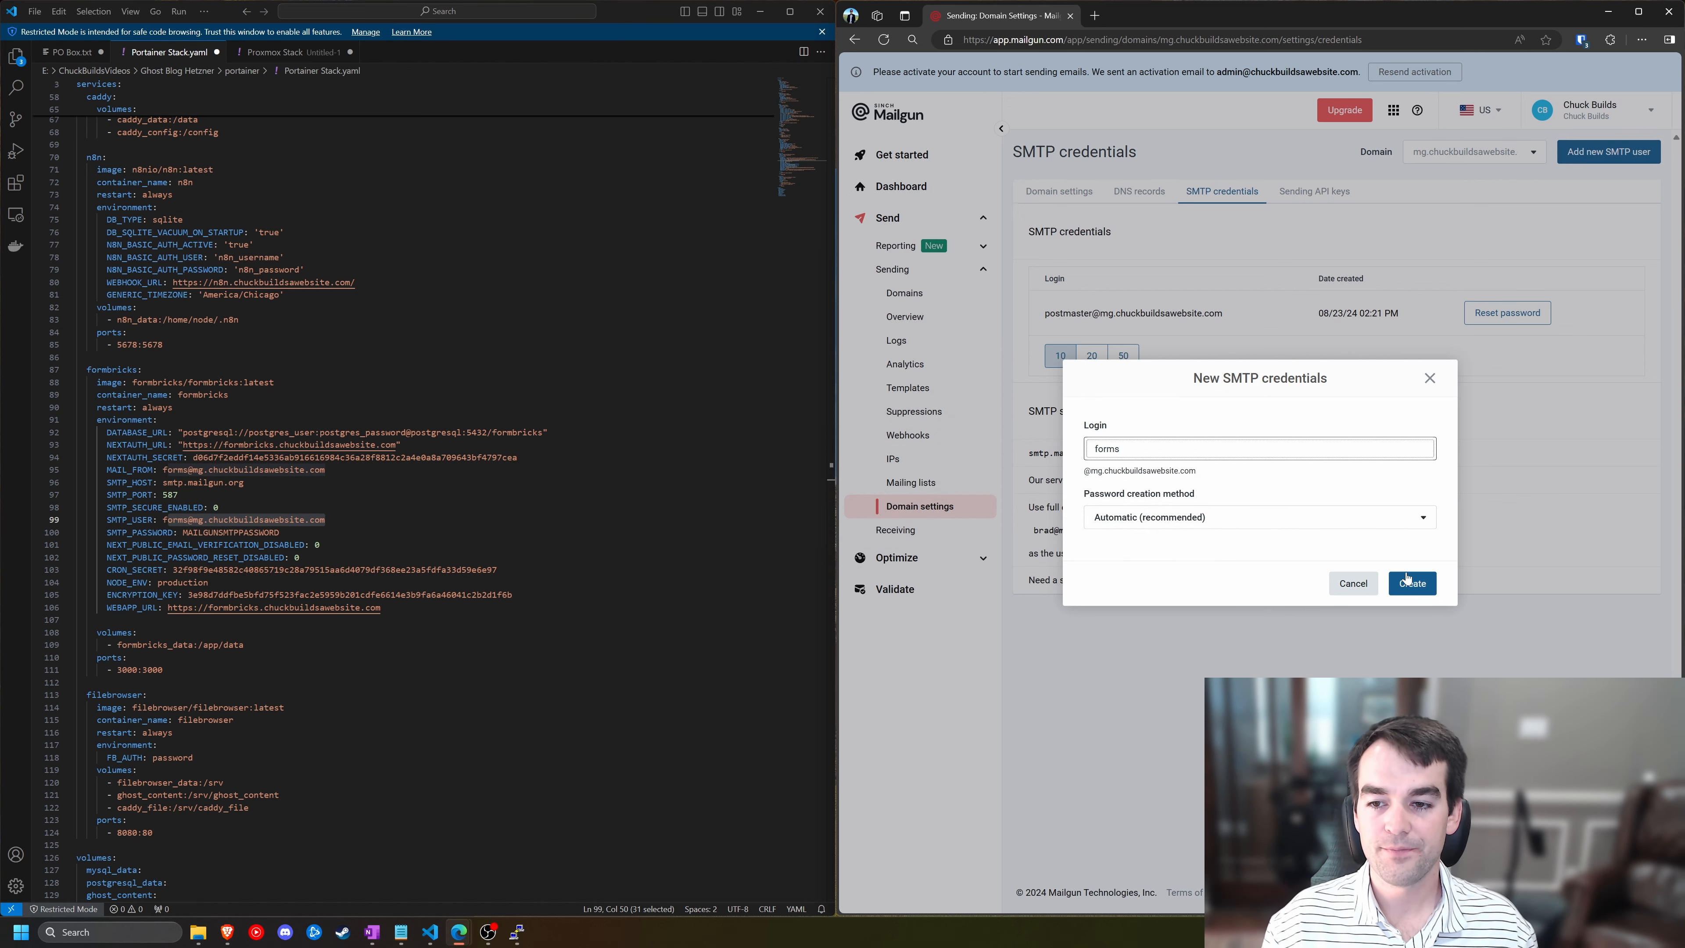
{"action": "left_click", "coordinate": [1410, 584]}
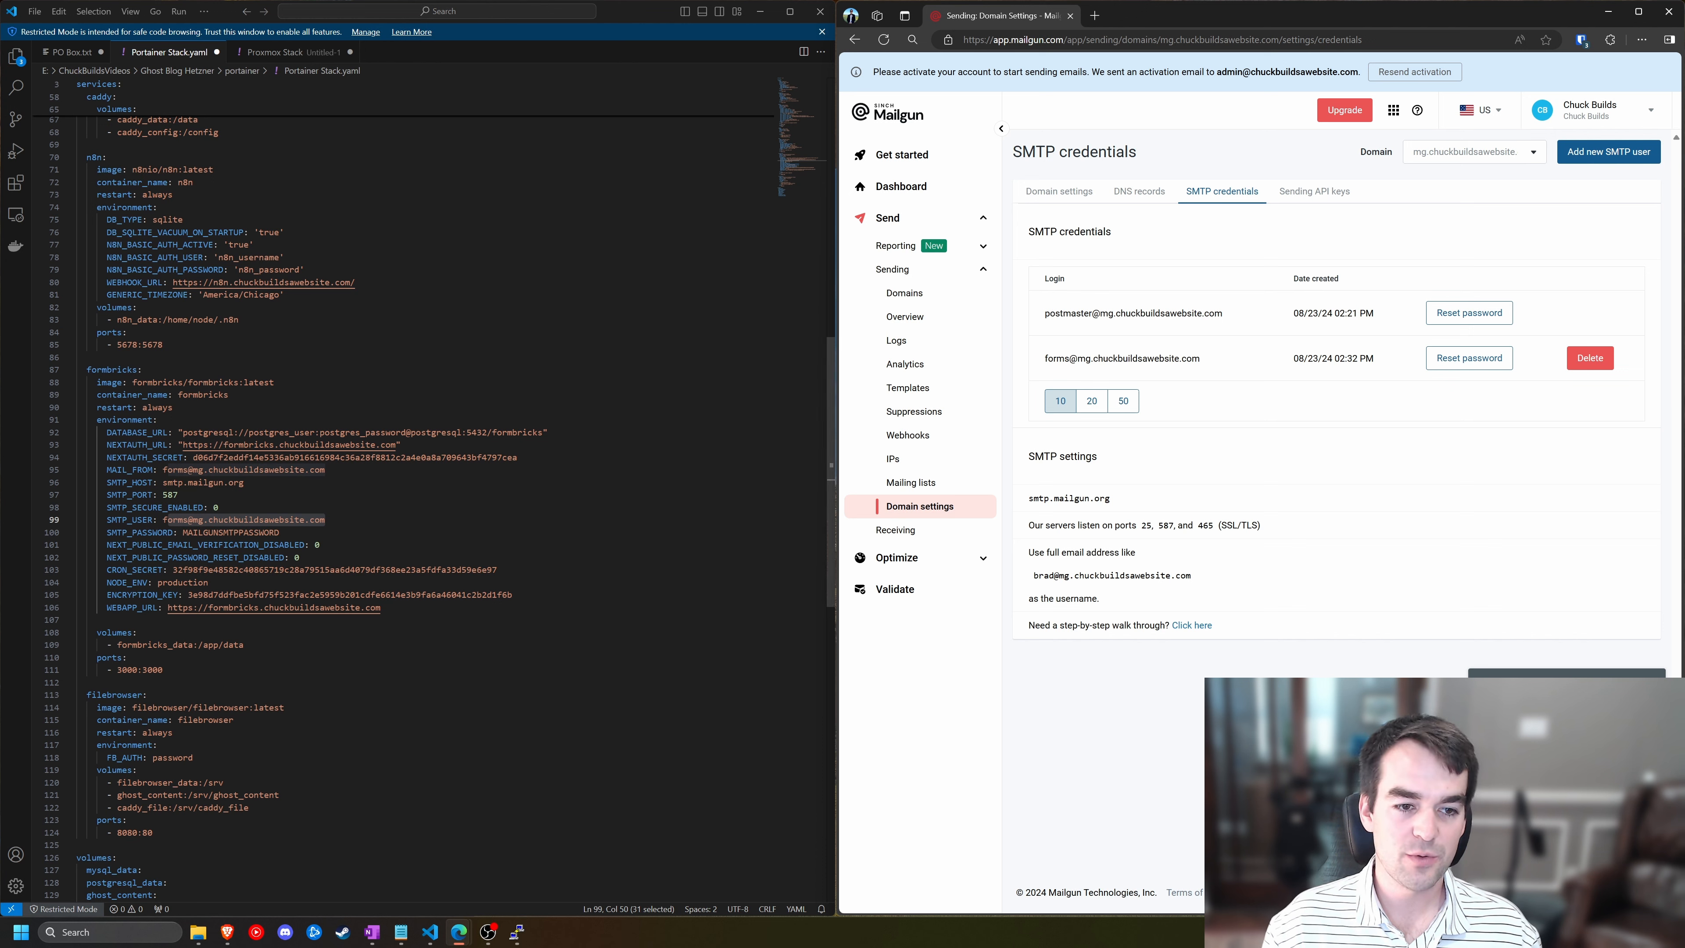
- Replace the formbricks service's SMTP_PASSWORD placeholder in Portainer Stack.yaml with the new SMTP user's generated password
{"action": "double_click", "coordinate": [268, 533]}
{"action": "left_click_drag", "start_coordinate": [279, 533], "coordinate": [183, 533]}
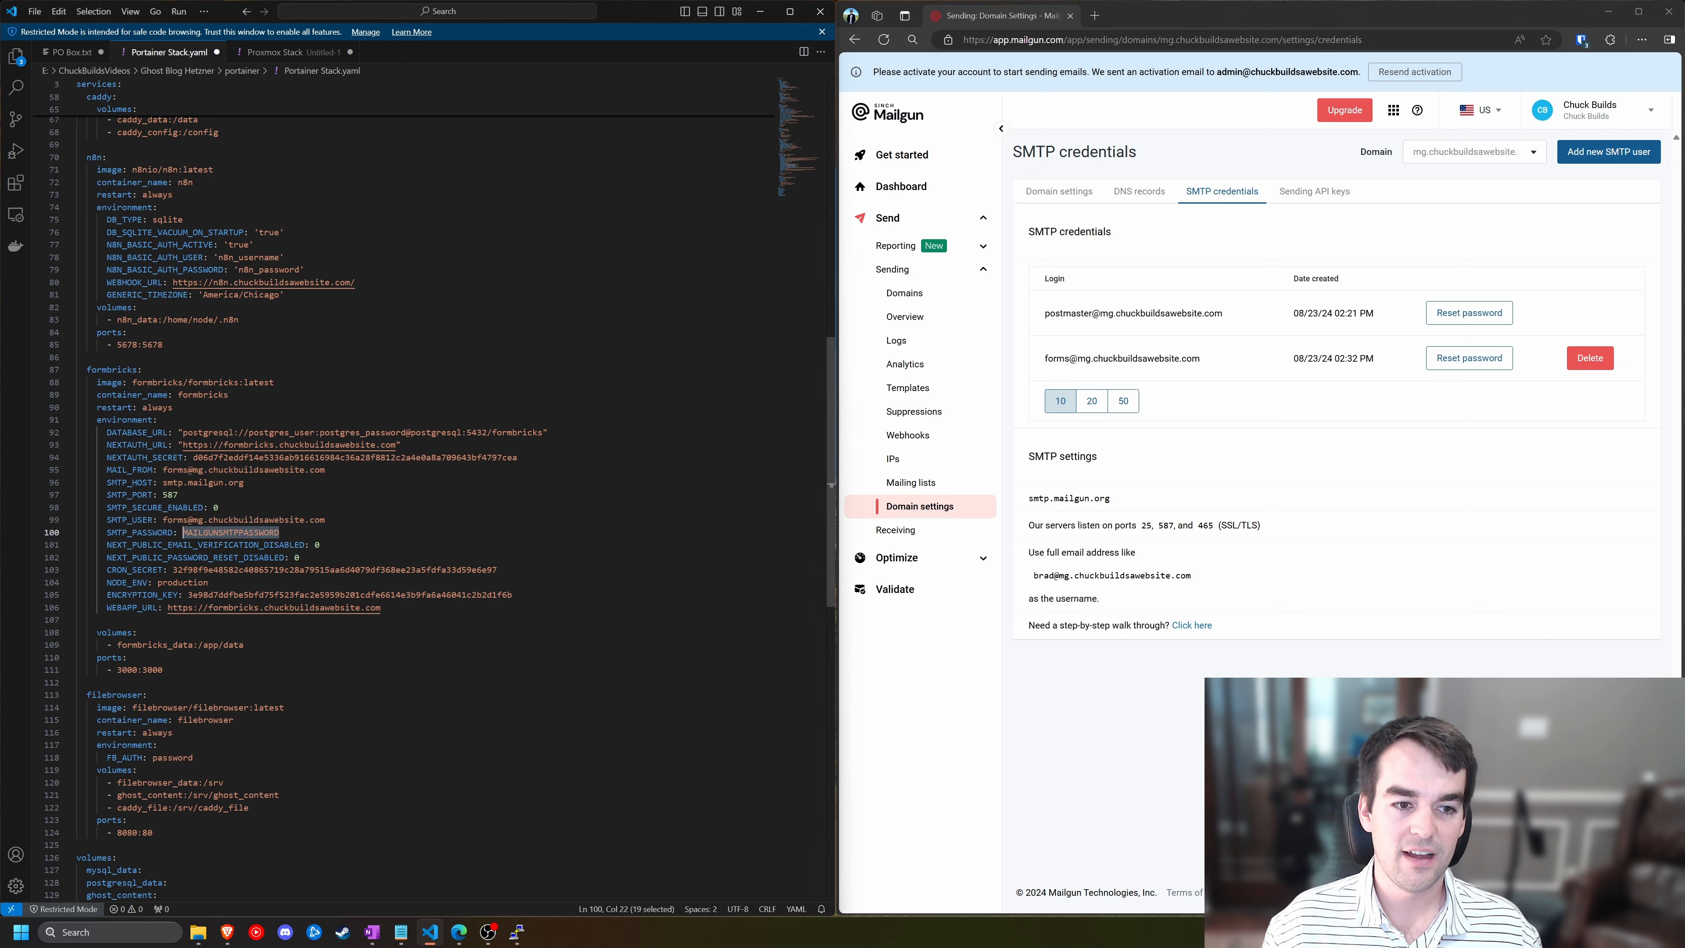
{"action": "key", "text": "ctrl+v"}
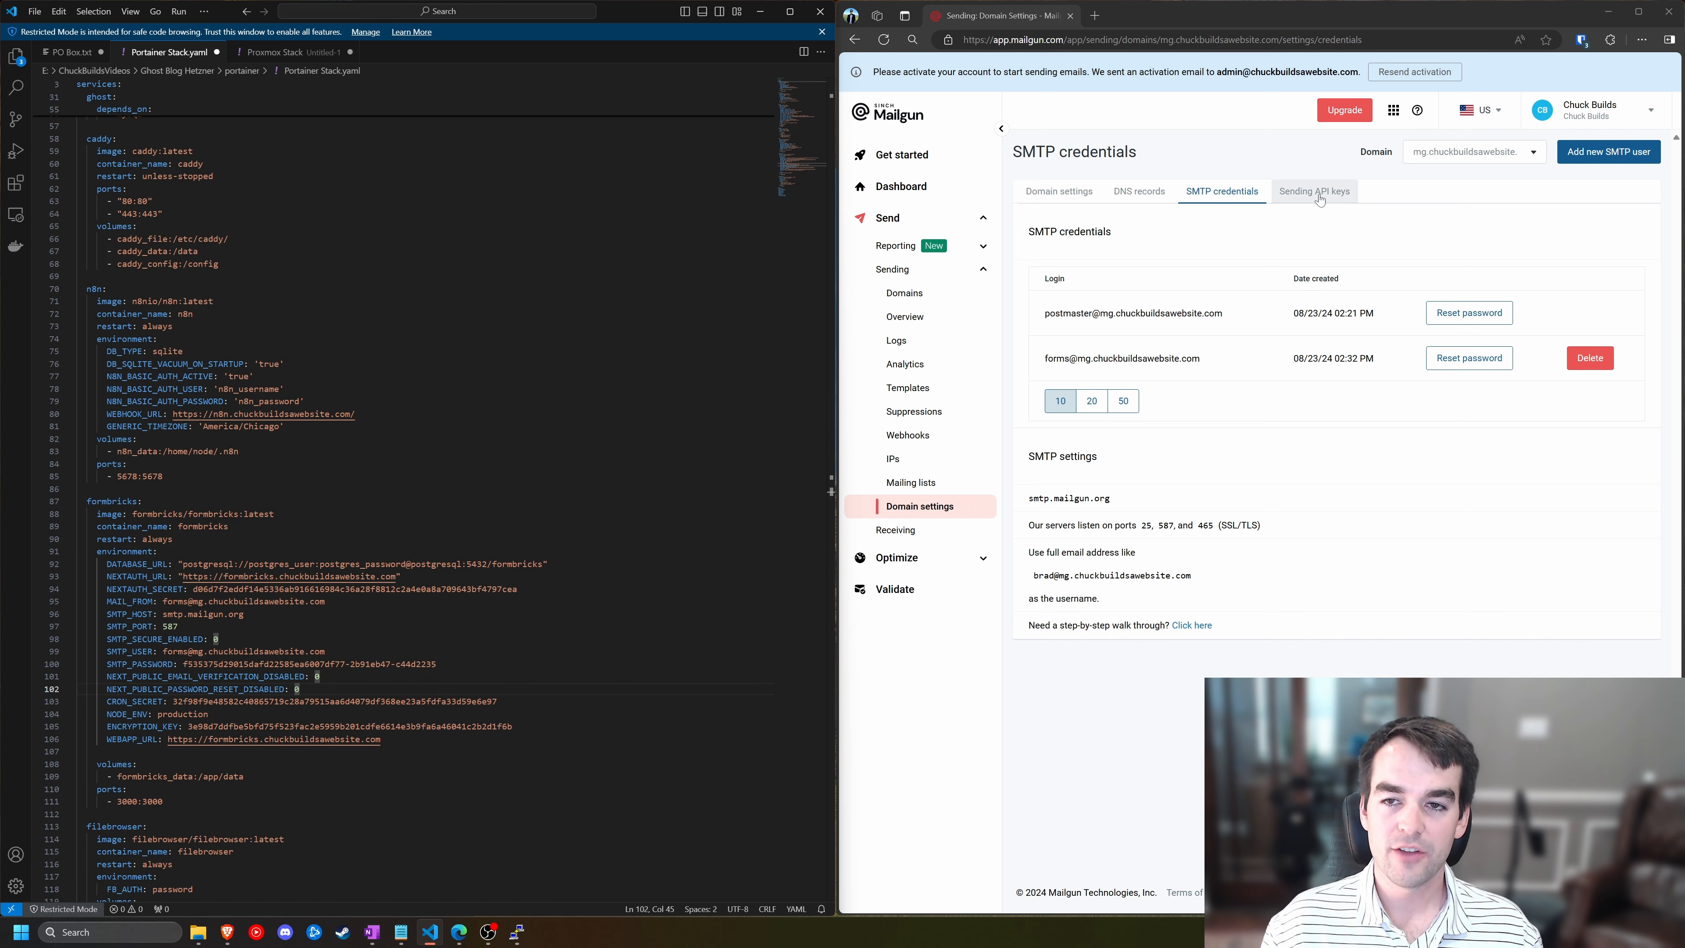
- Open the sending API keys of the Mailgun domain
{"action": "left_click", "coordinate": [1241, 160]}
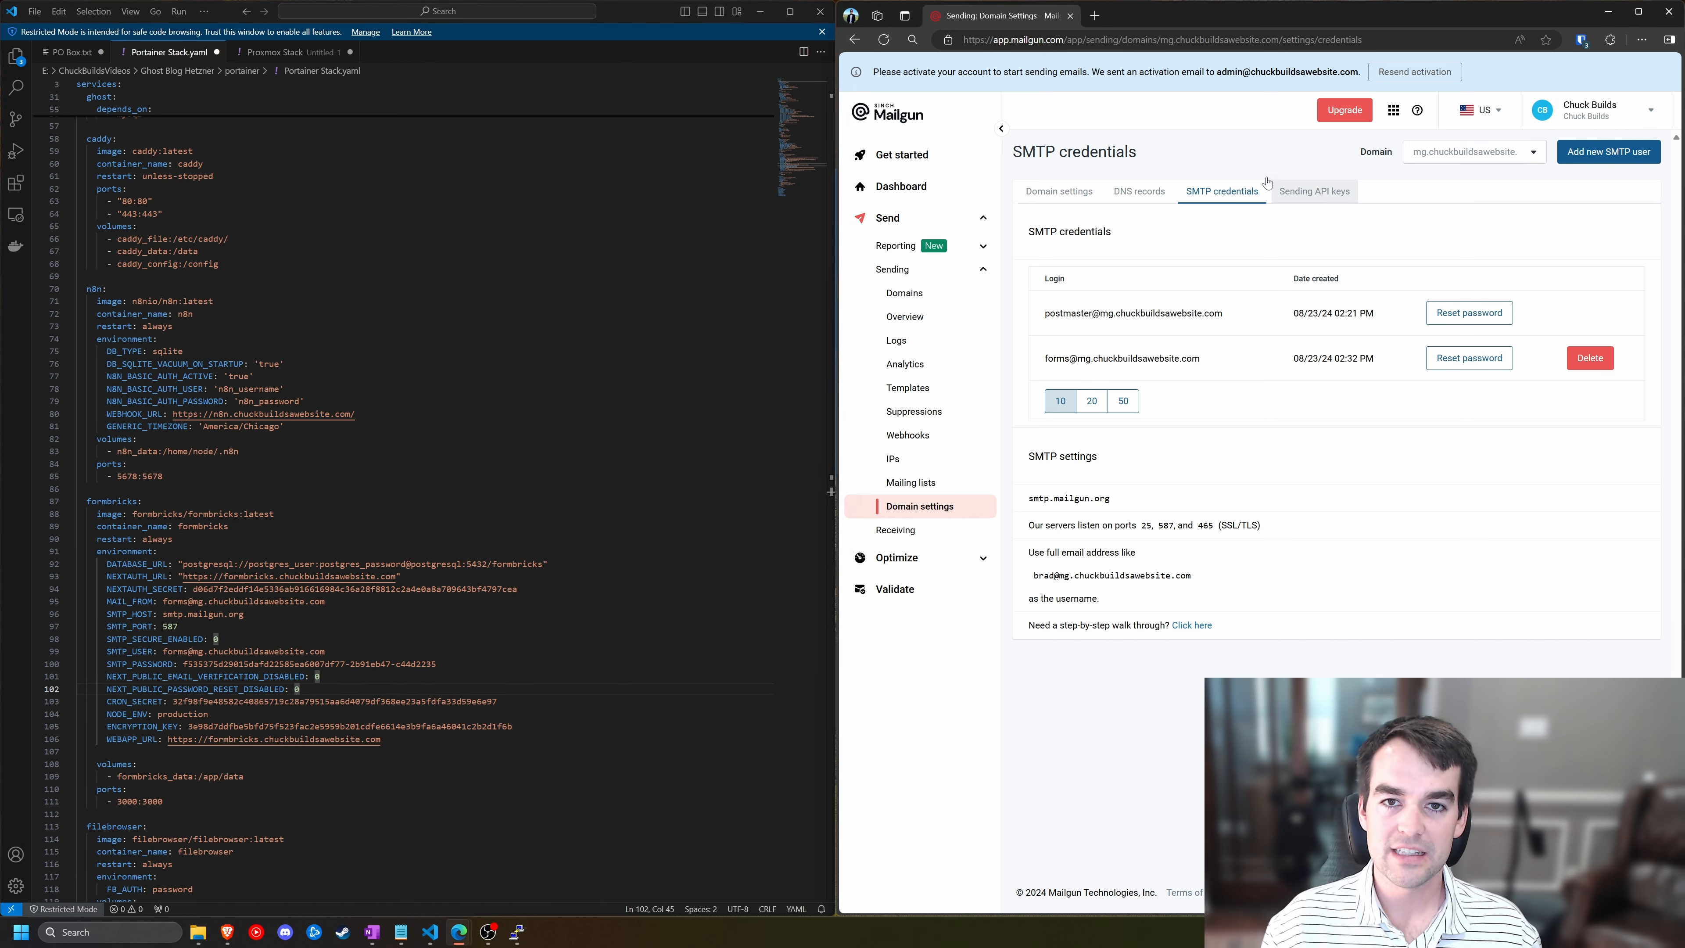
{"action": "left_click", "coordinate": [1324, 194]}
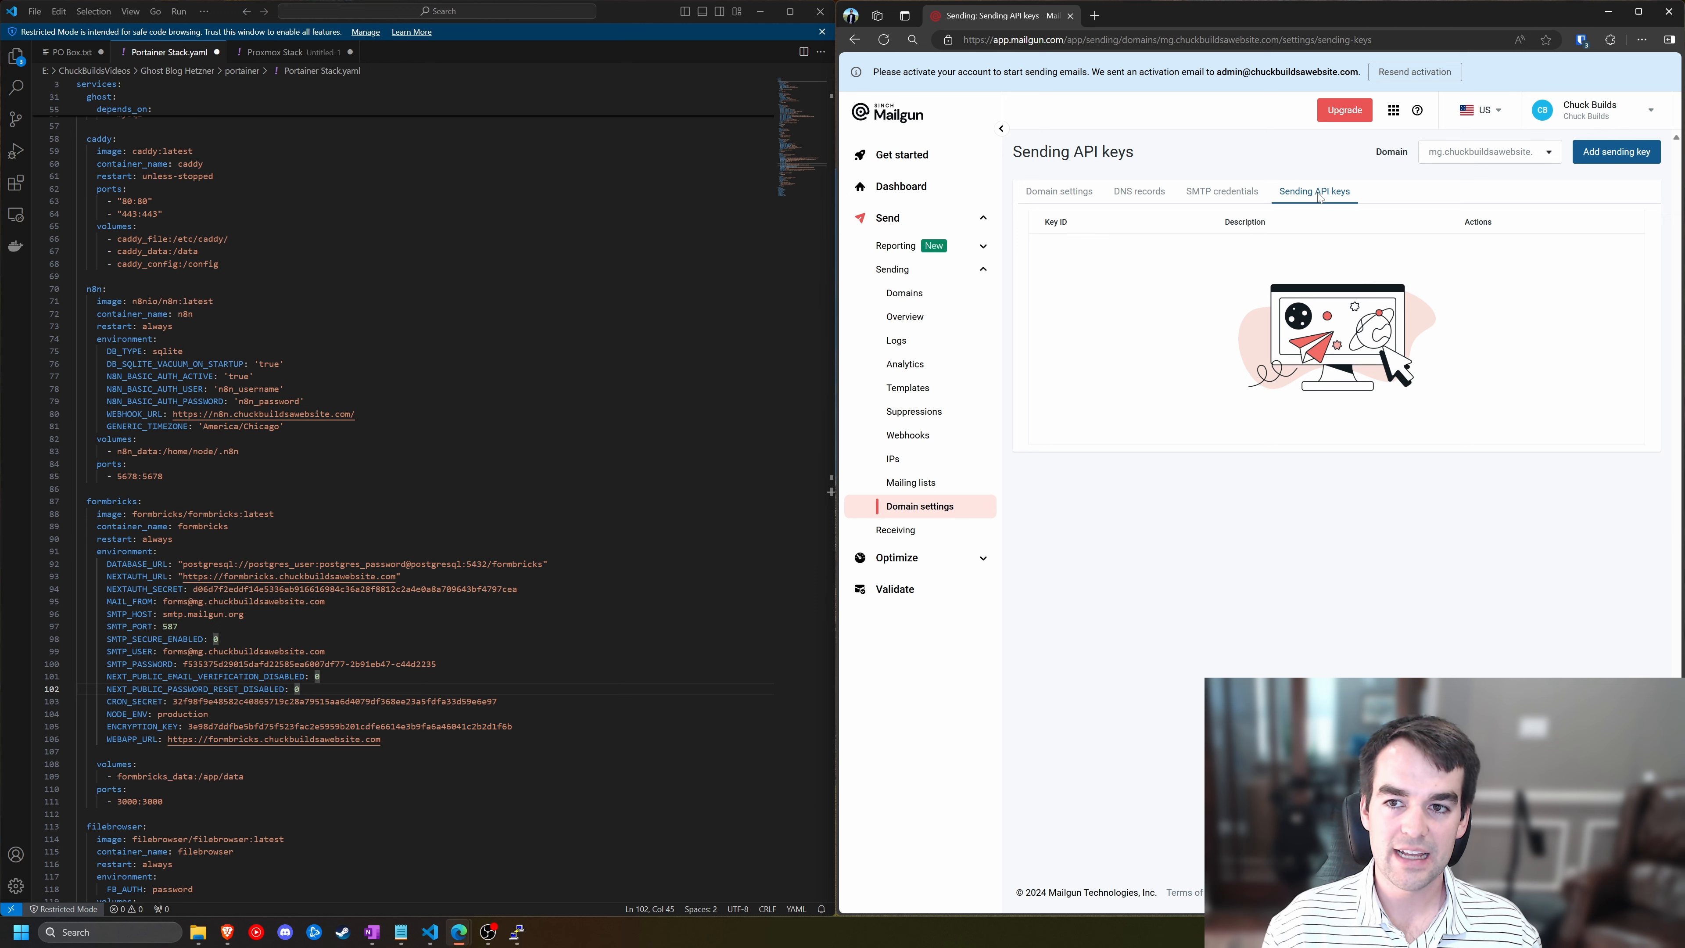